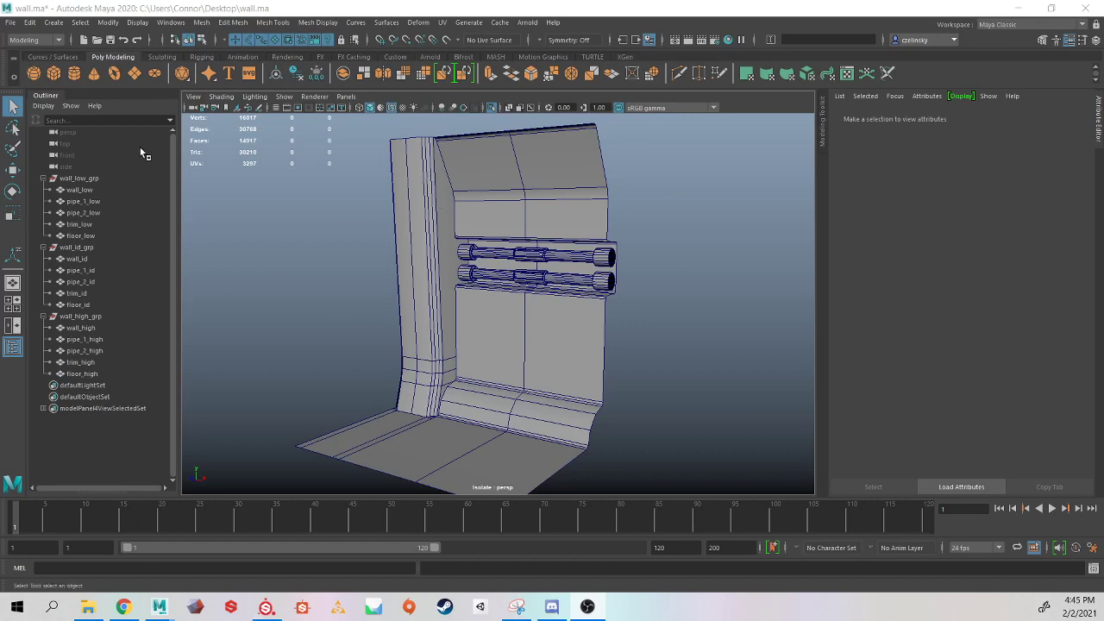
Select all the isolated low-poly wall meshes and collapse wall_high_grp and wall_id_grp in the scene hierarchy.
drag(635, 179, 354, 428)
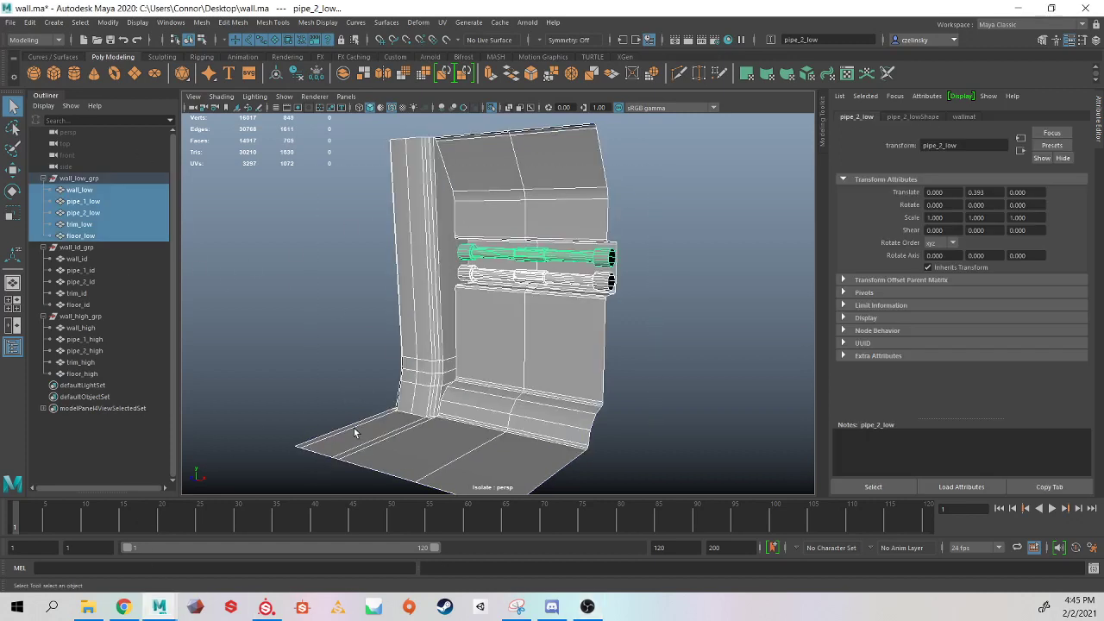
scroll(463, 240, up, 4)
alt+drag(444, 244, 453, 229)
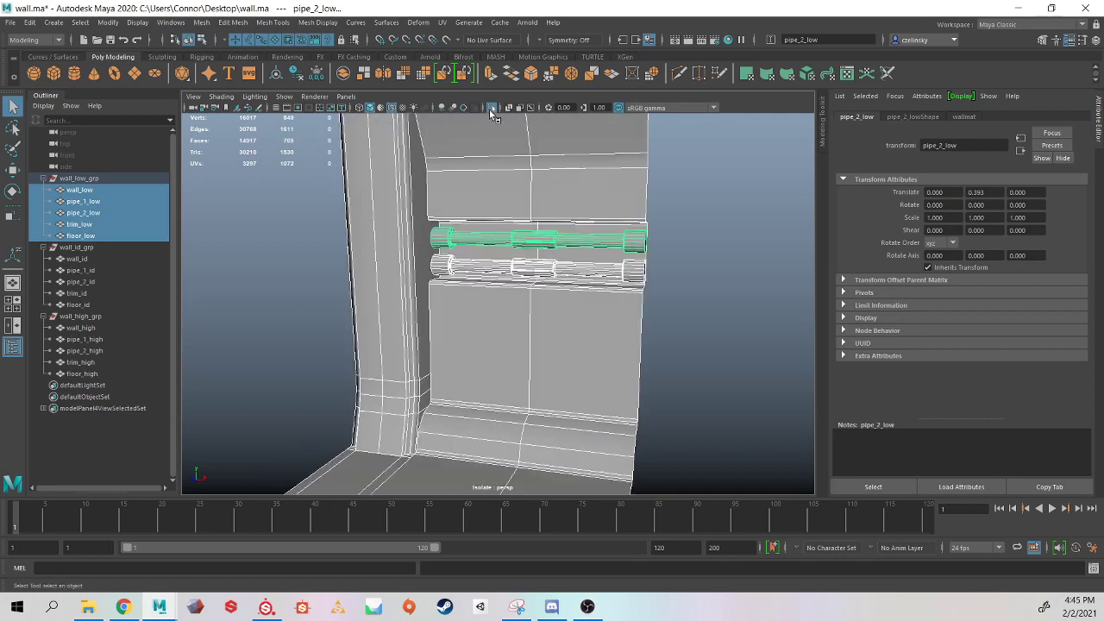
click(43, 316)
click(43, 248)
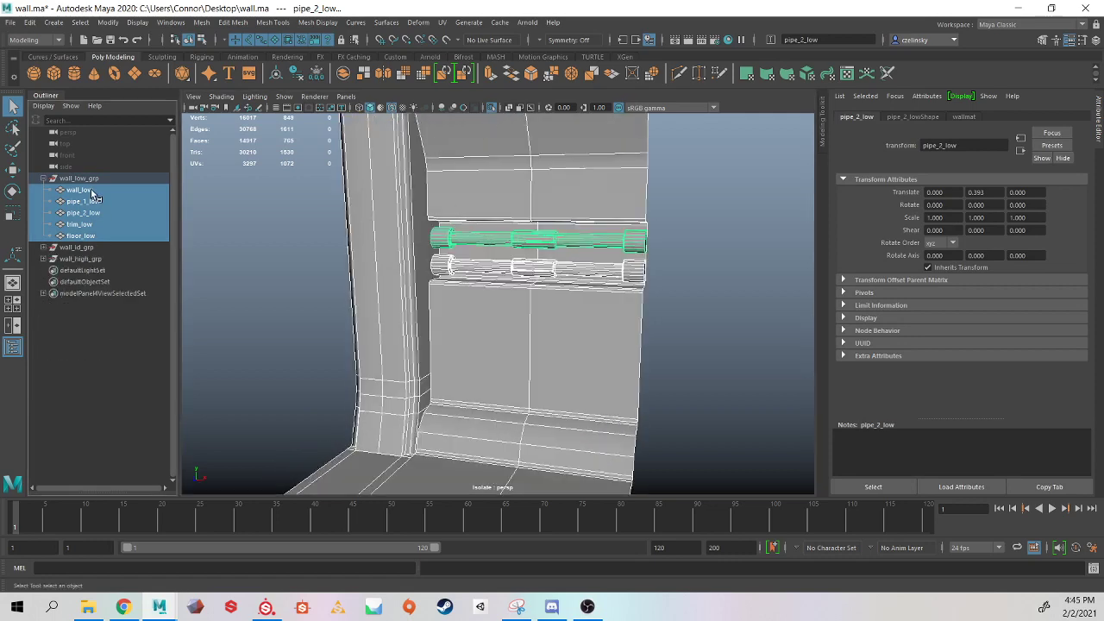
Inspect the meshes of wall_low_grp one by one: wall_low, pipe_1_low, pipe_2_low, trim_low and floor_low.
click(96, 191)
click(105, 202)
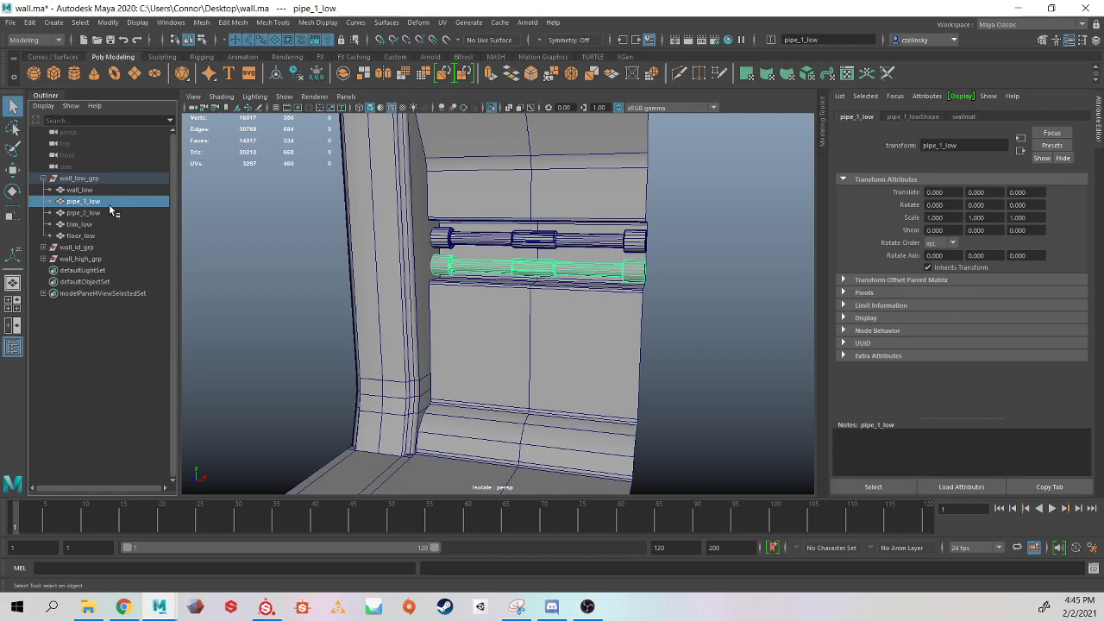
click(103, 213)
click(103, 225)
click(108, 235)
click(285, 279)
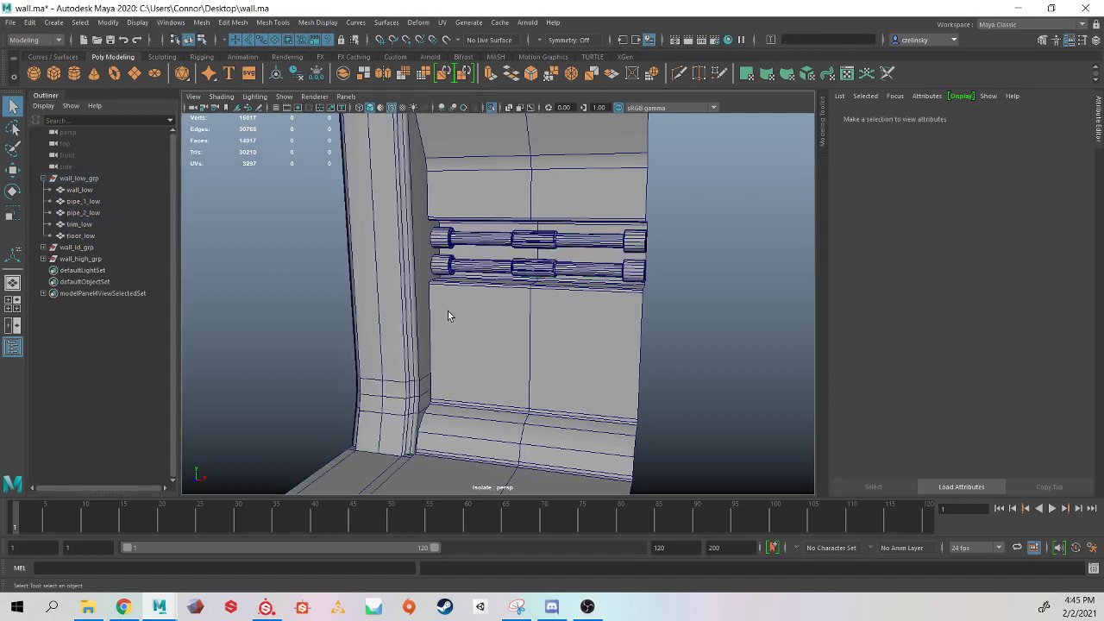
alt+right_drag(448, 310, 409, 295)
alt+middle_drag(409, 295, 394, 263)
alt+drag(393, 264, 372, 290)
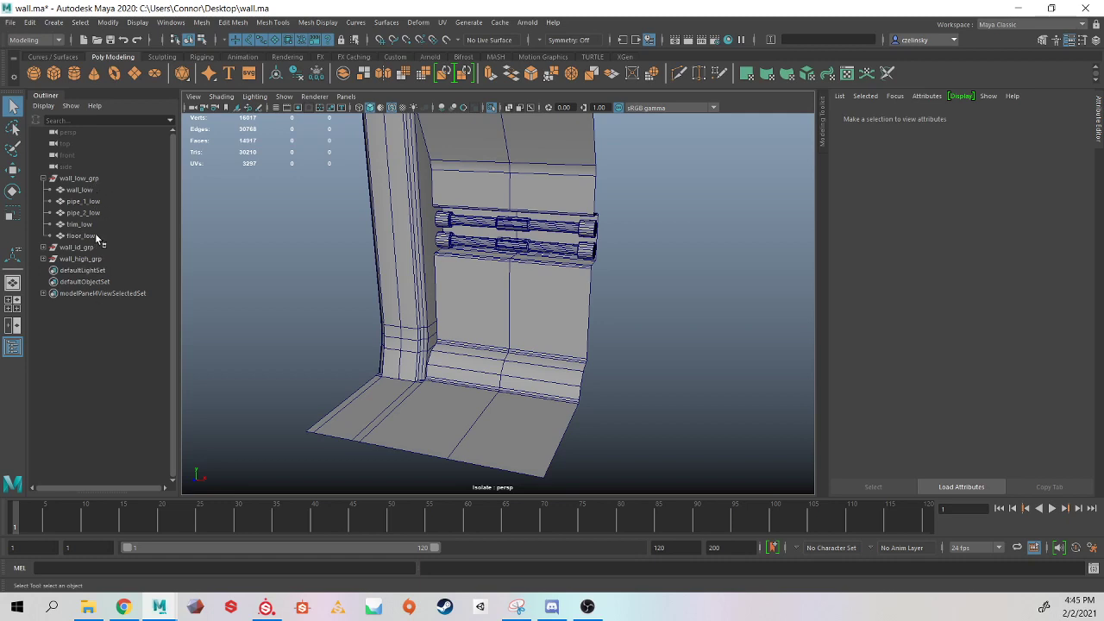
alt+drag(426, 235, 297, 232)
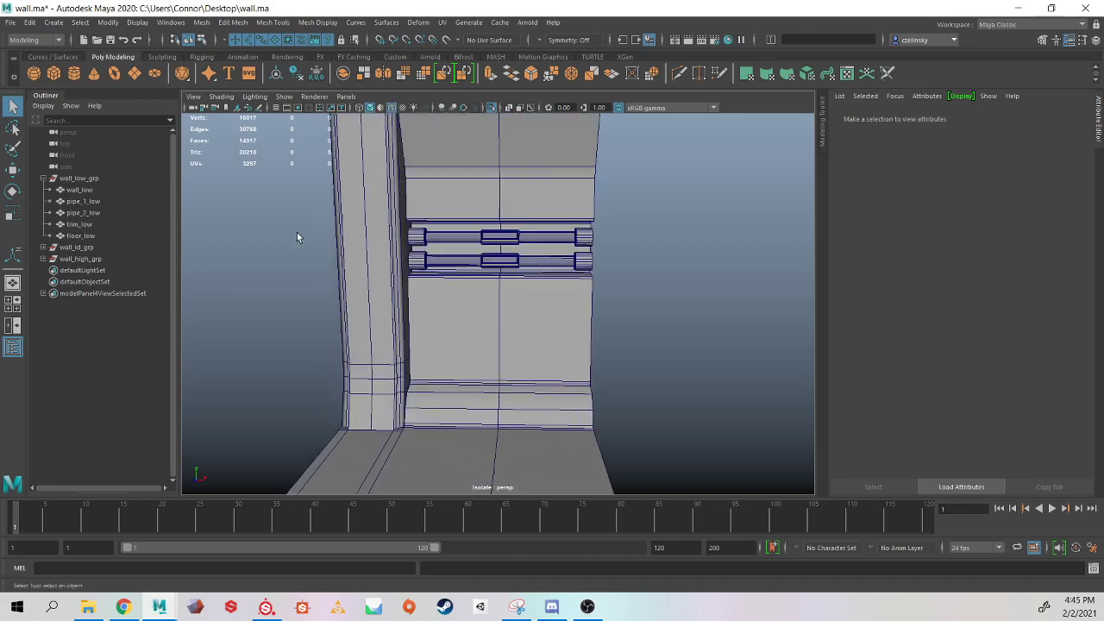
End the isolation of the low-poly meshes and isolate wall_high_grp in the viewport instead.
click(79, 178)
key(ctrl+1)
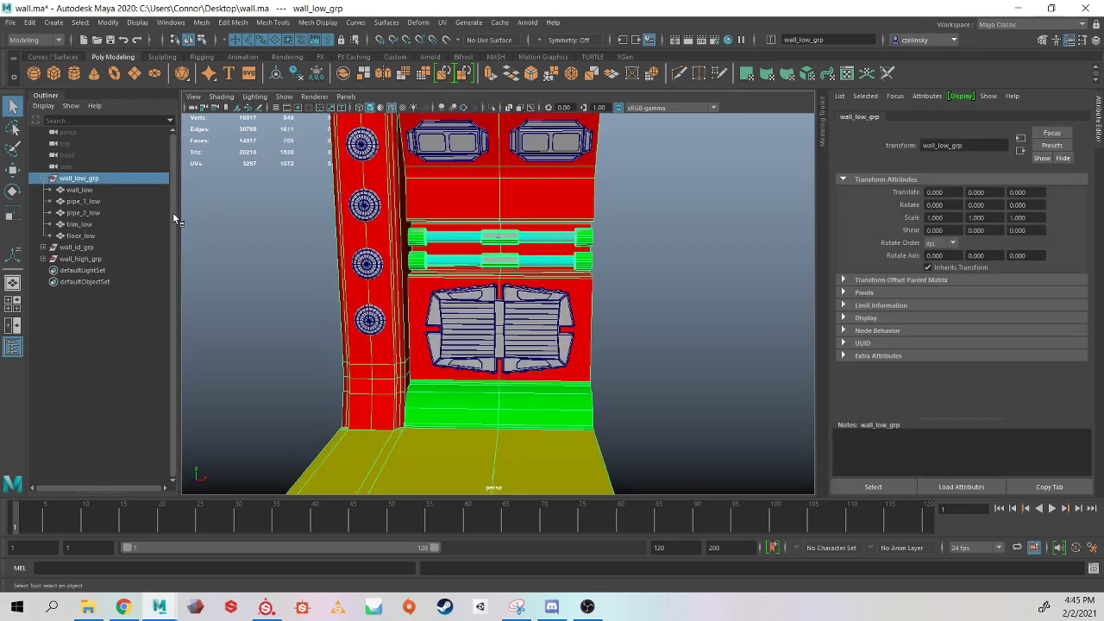
click(86, 258)
key(ctrl+1)
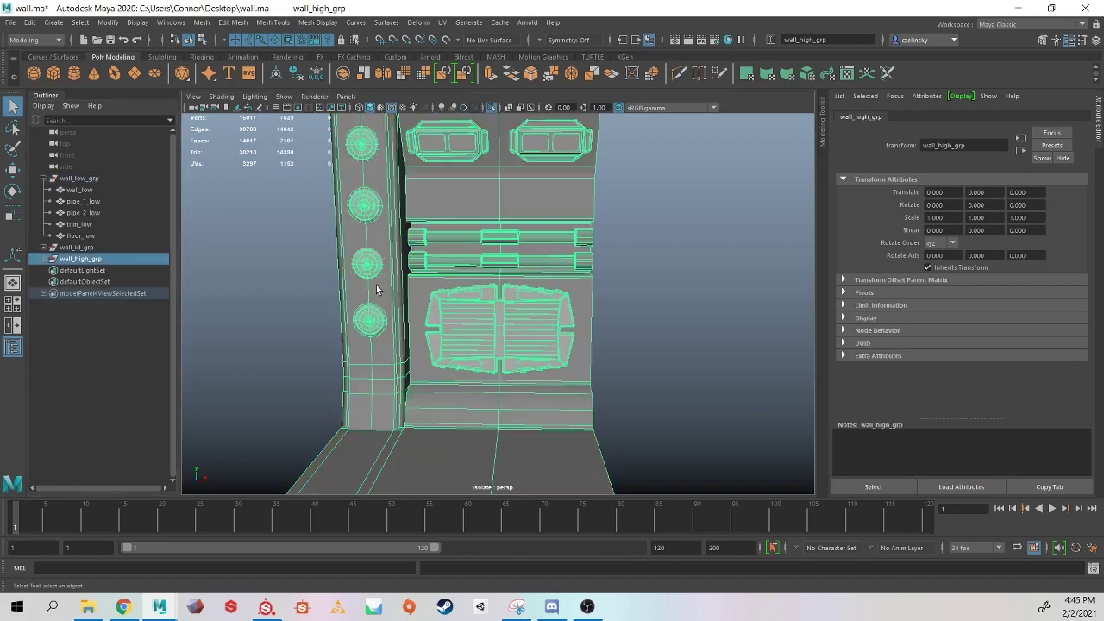
click(649, 262)
alt+drag(649, 262, 551, 258)
scroll(551, 258, down, 2)
alt+drag(479, 250, 450, 233)
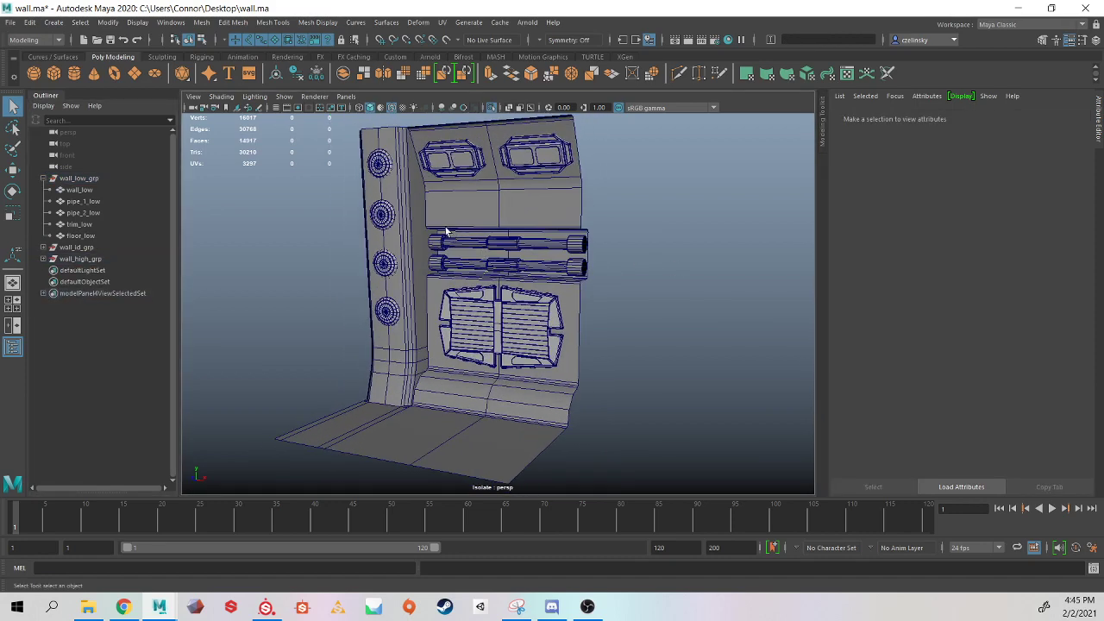
Examine the separate high-poly pieces by selecting the wall, trim and pipe meshes in the viewport.
click(409, 207)
click(437, 201)
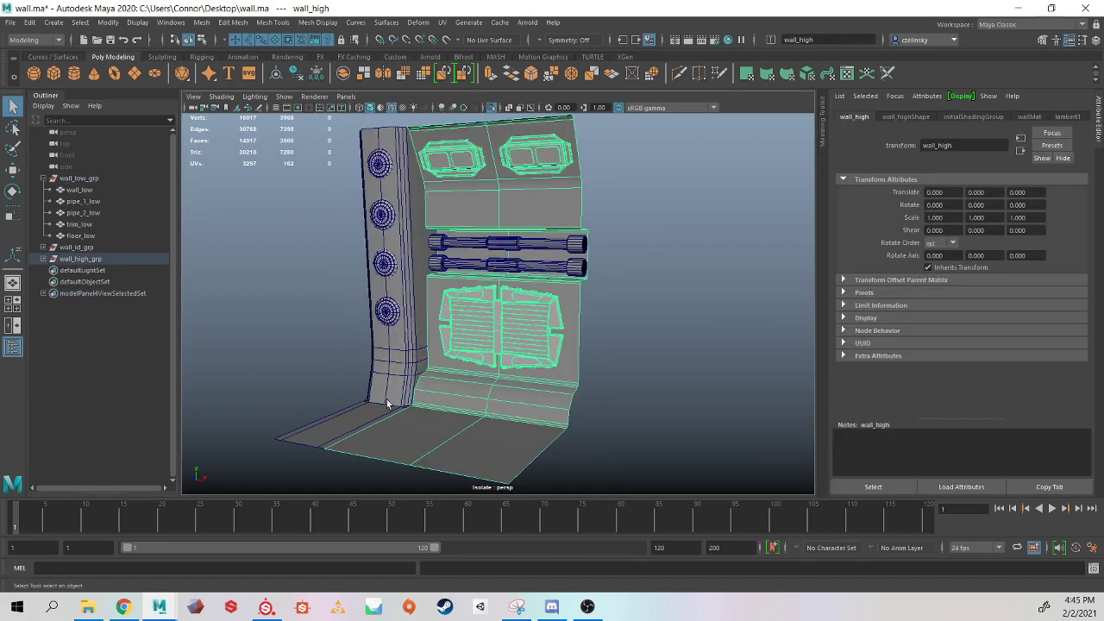
click(386, 315)
click(528, 274)
click(262, 243)
alt+drag(521, 263, 525, 240)
Try moving wall_high sideways along the X axis, and undo the move.
click(496, 216)
key(w)
scroll(528, 276, down, 3)
drag(547, 291, 701, 307)
key(ctrl+z)
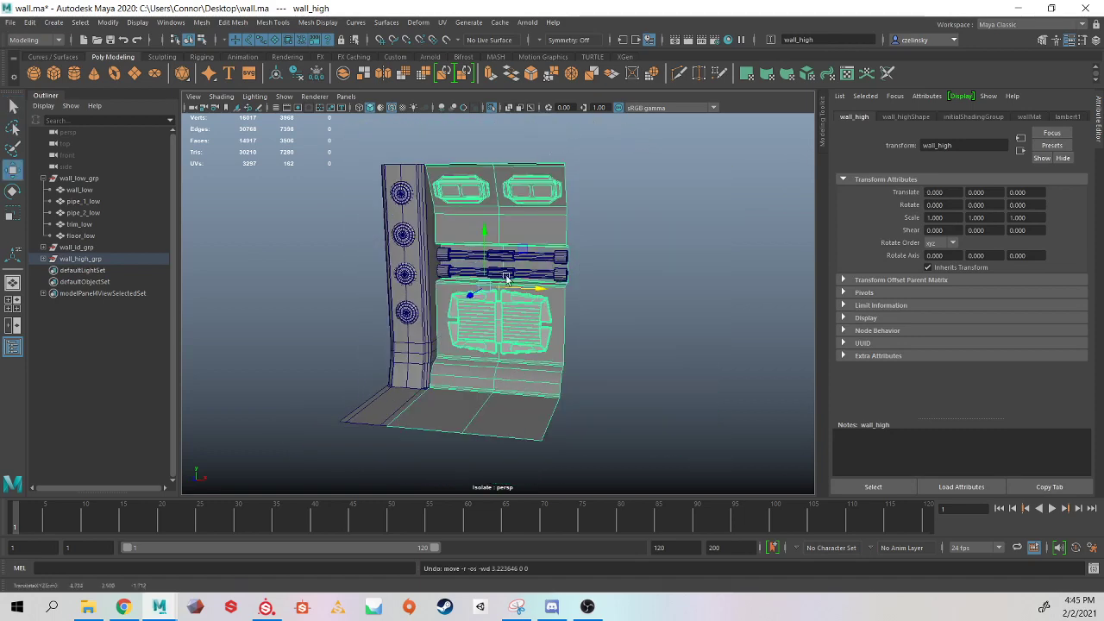
scroll(517, 316, up, 3)
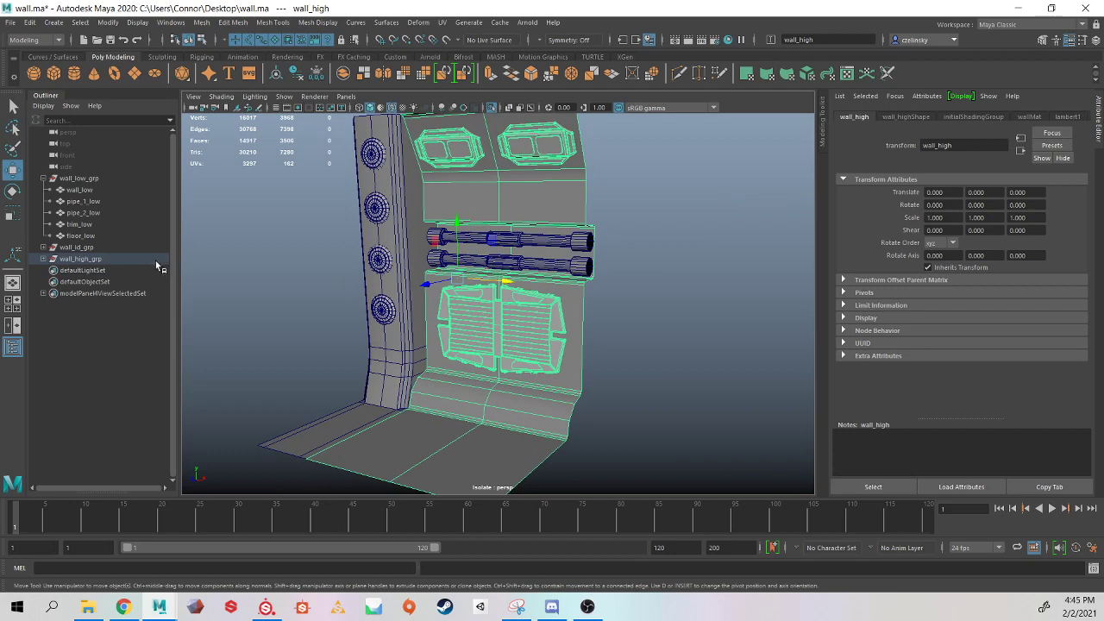
Expand wall_high_grp, compare wall_high with wall_low, and frame pipe_1_high and pipe_2_high together.
click(43, 259)
click(69, 270)
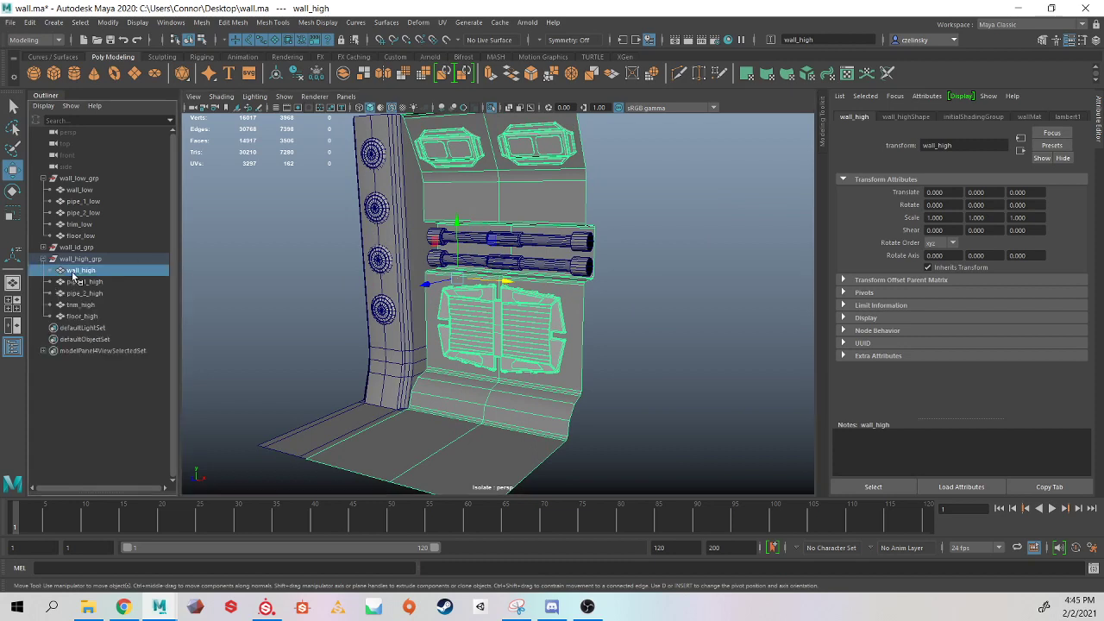
ctrl+click(84, 189)
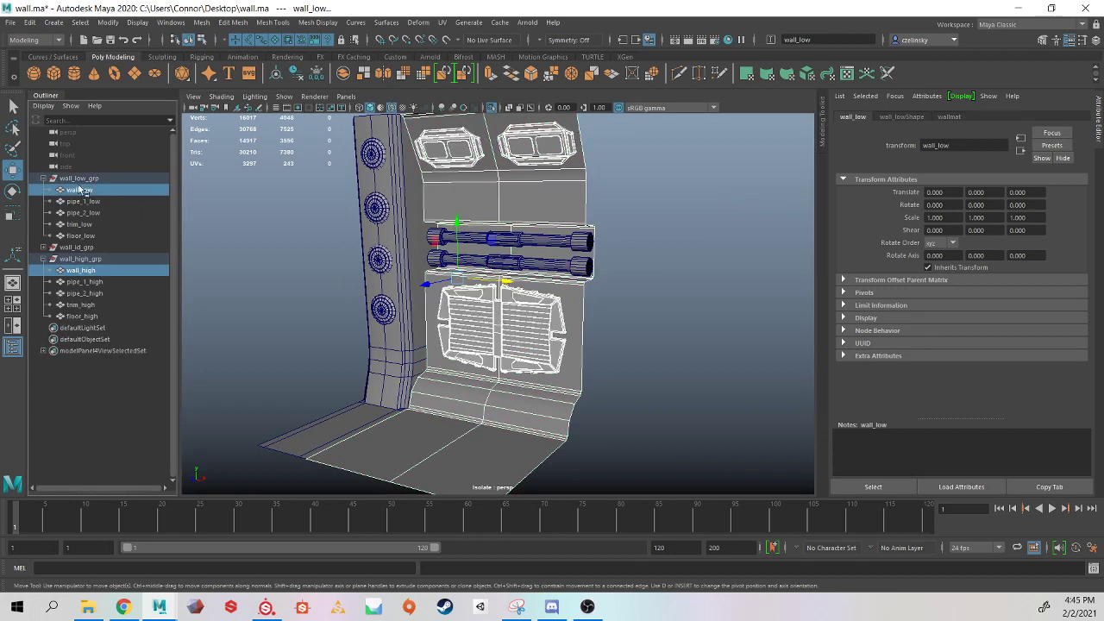
click(101, 286)
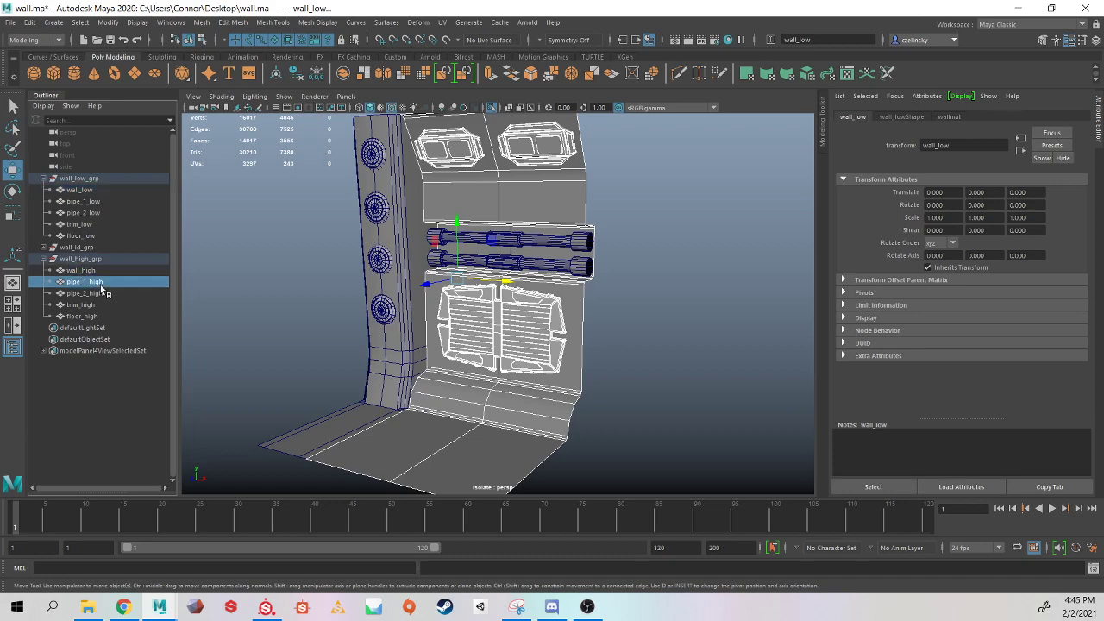
ctrl+click(102, 294)
key(f)
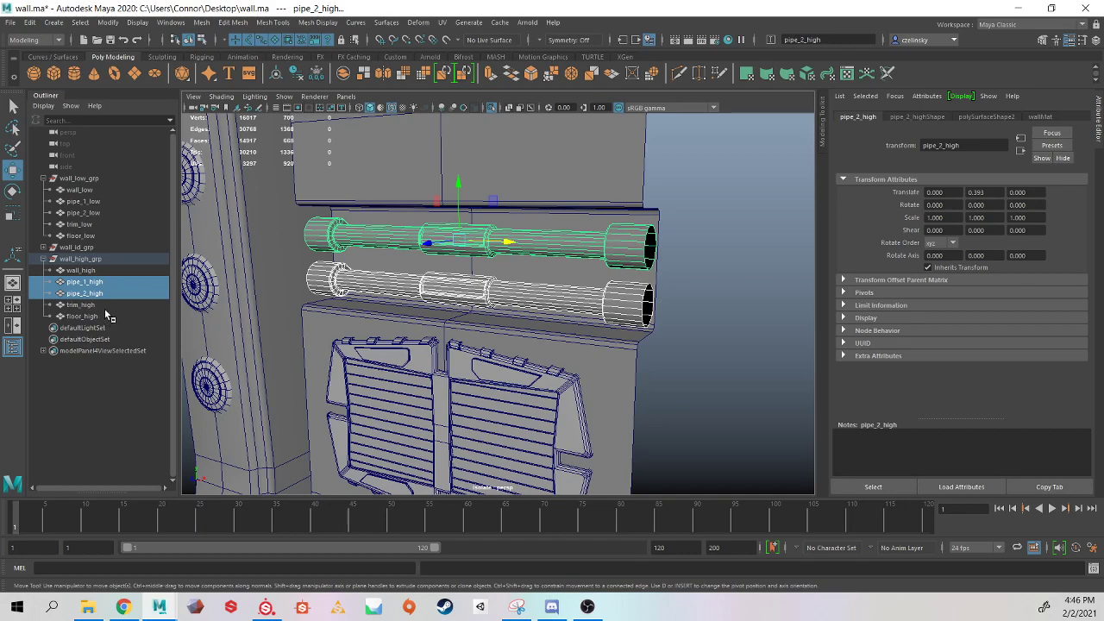
Select trim_high together with its low-poly match trim_low and frame both meshes.
click(102, 305)
key(f)
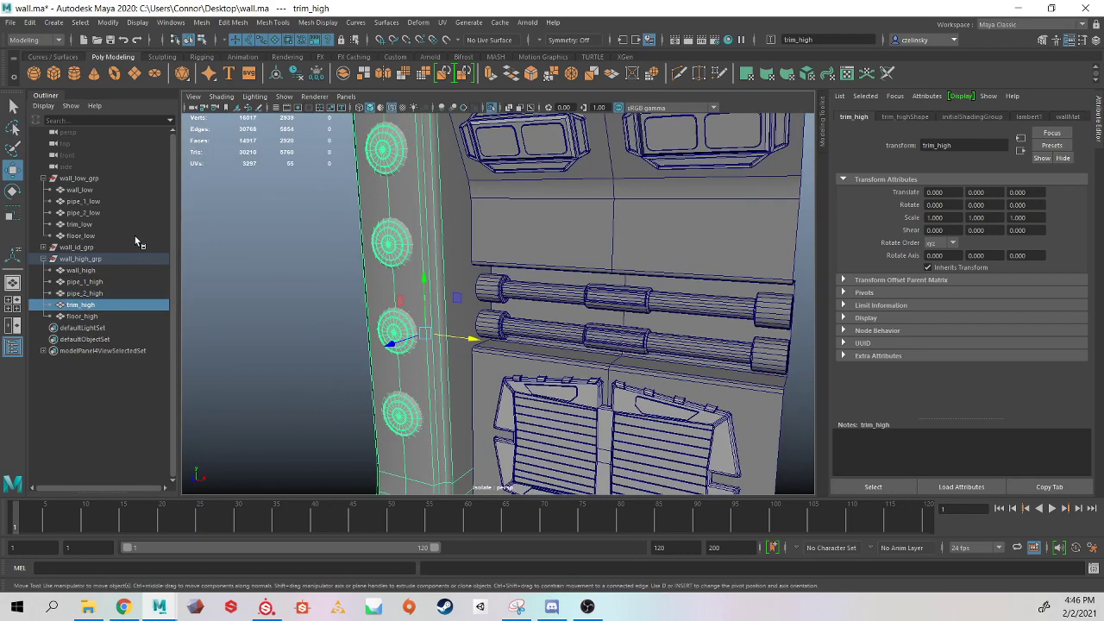
ctrl+click(79, 224)
key(f)
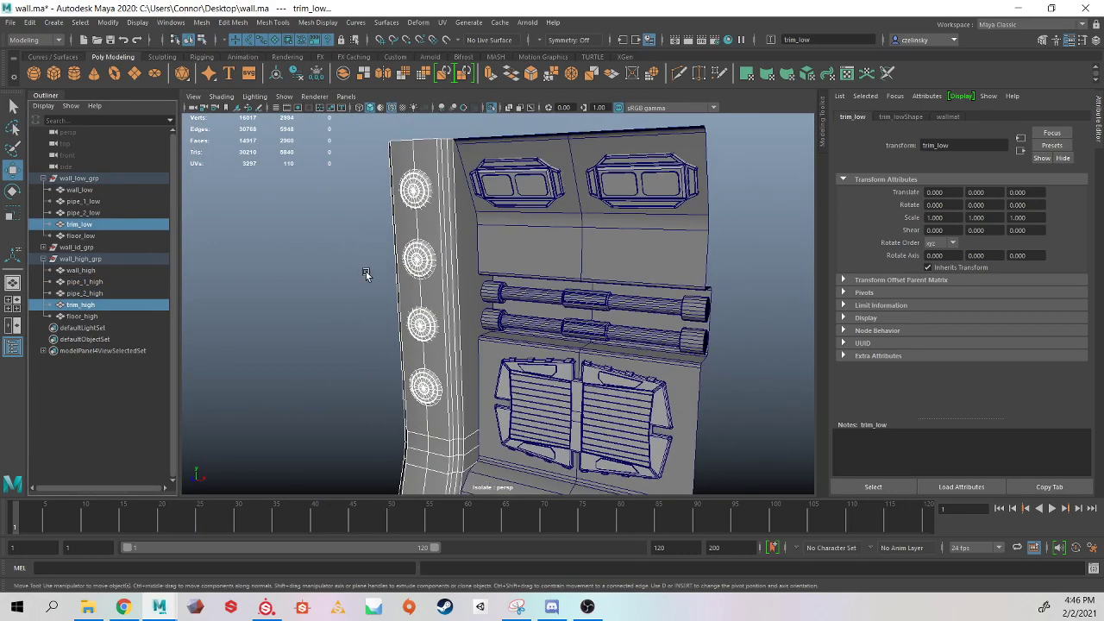
Try moving only trim_low along negative X while the high-poly group is isolated, and undo the move.
click(142, 226)
alt+drag(316, 288, 443, 288)
scroll(443, 288, down, 1)
alt+middle_drag(444, 288, 447, 264)
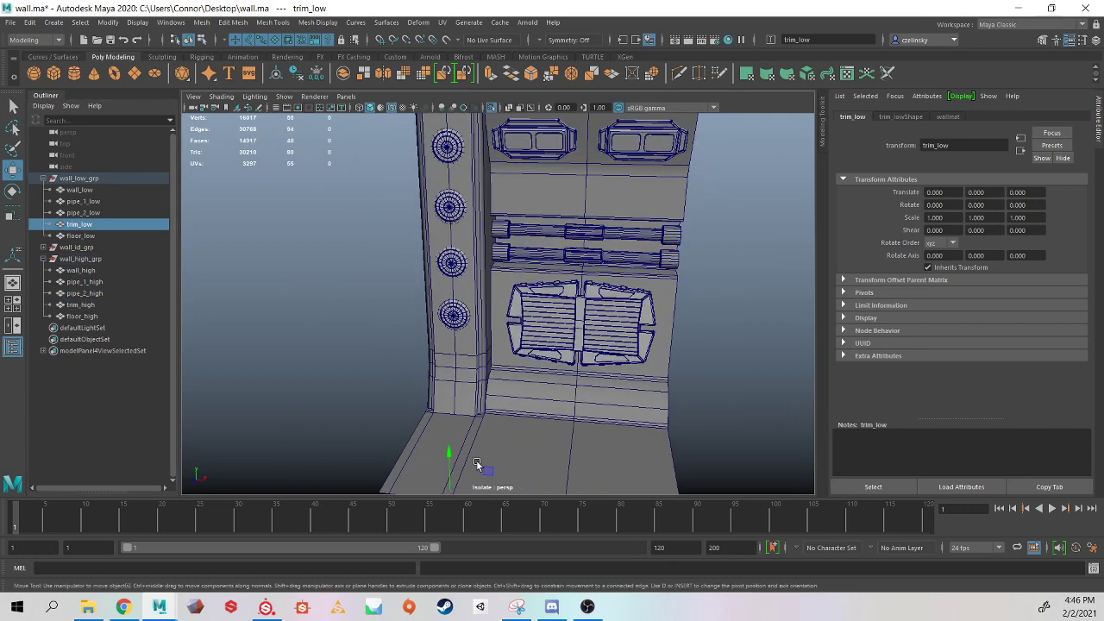
scroll(505, 431, down, 1)
drag(505, 471, 426, 462)
key(ctrl+z)
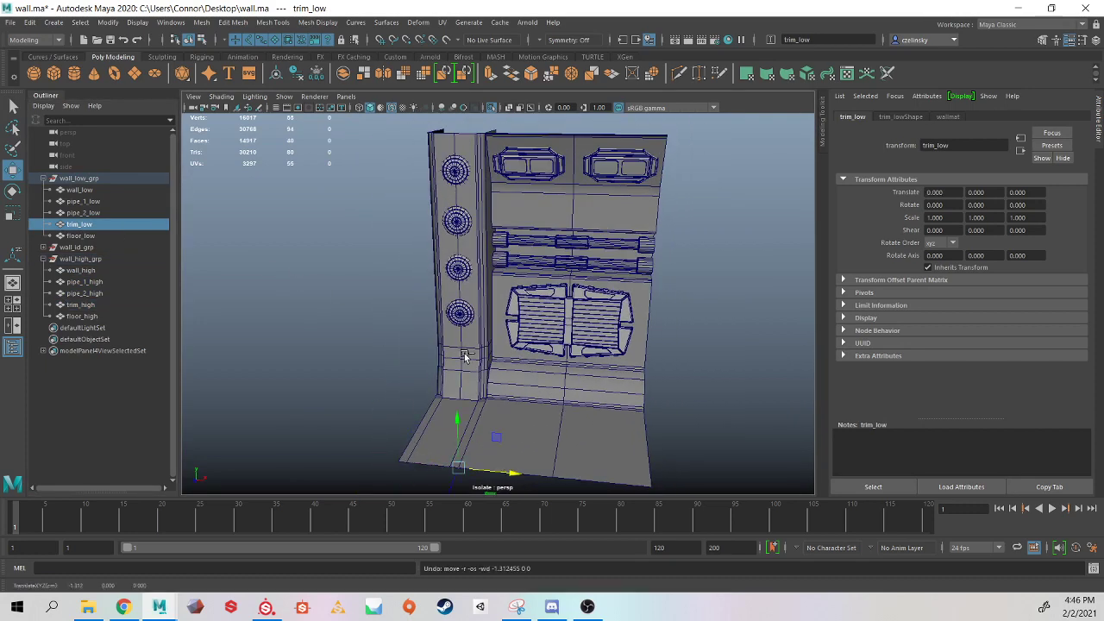
Turn off isolation, try moving trim_low about 1.97 units along negative X, and undo the move.
key(ctrl+1)
middle_drag(481, 428, 375, 333)
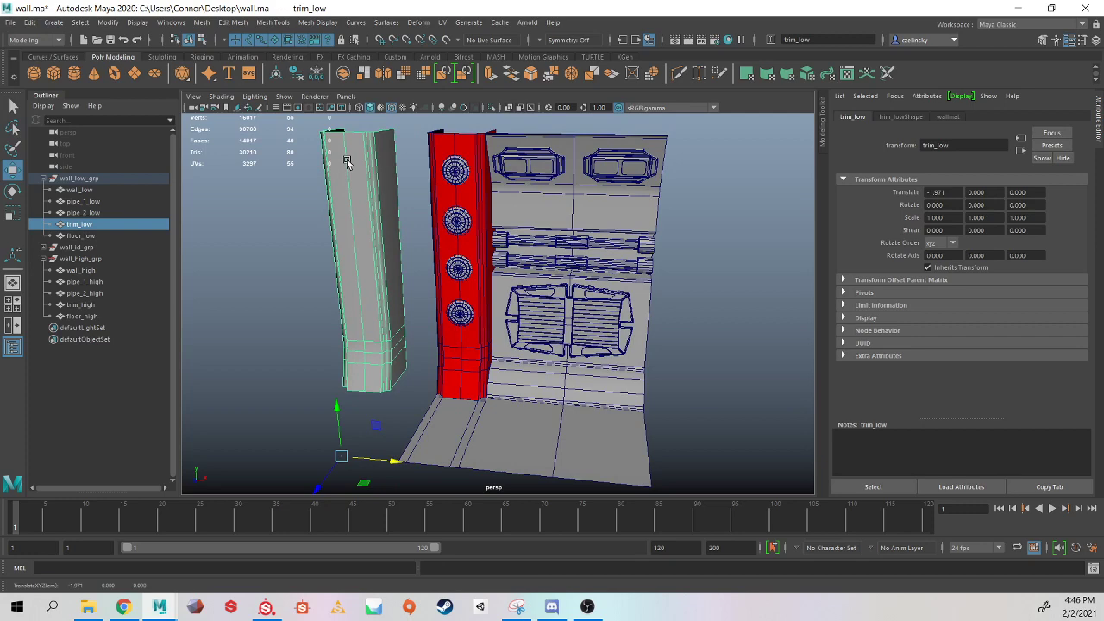
key(ctrl+z)
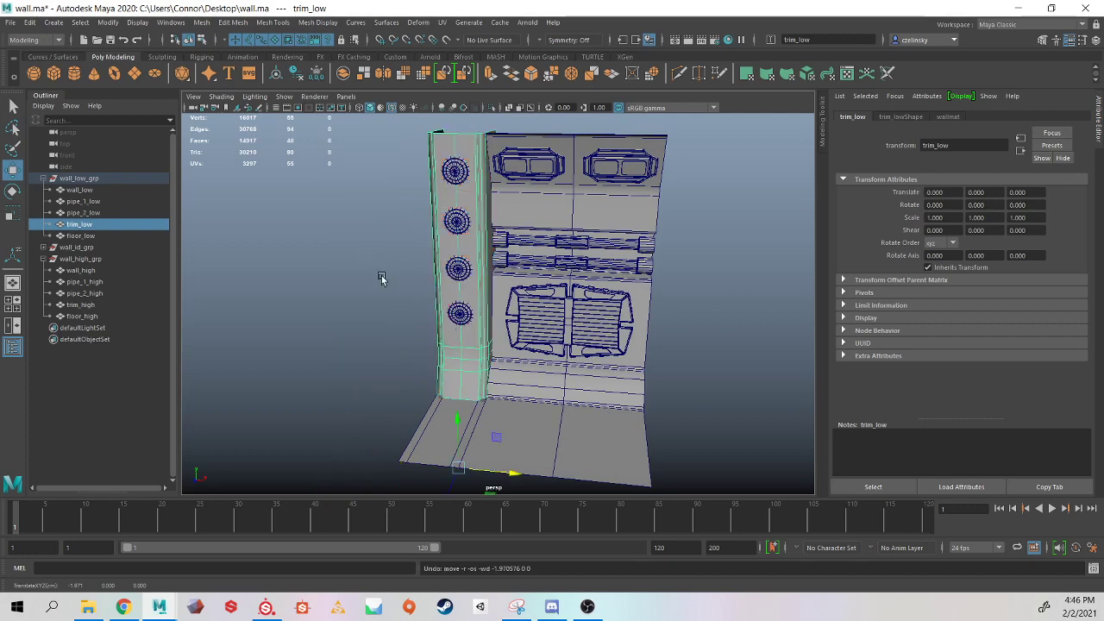
Isolate wall_id_grp in the viewport and clear the selection.
alt+drag(382, 277, 328, 268)
click(360, 250)
click(110, 246)
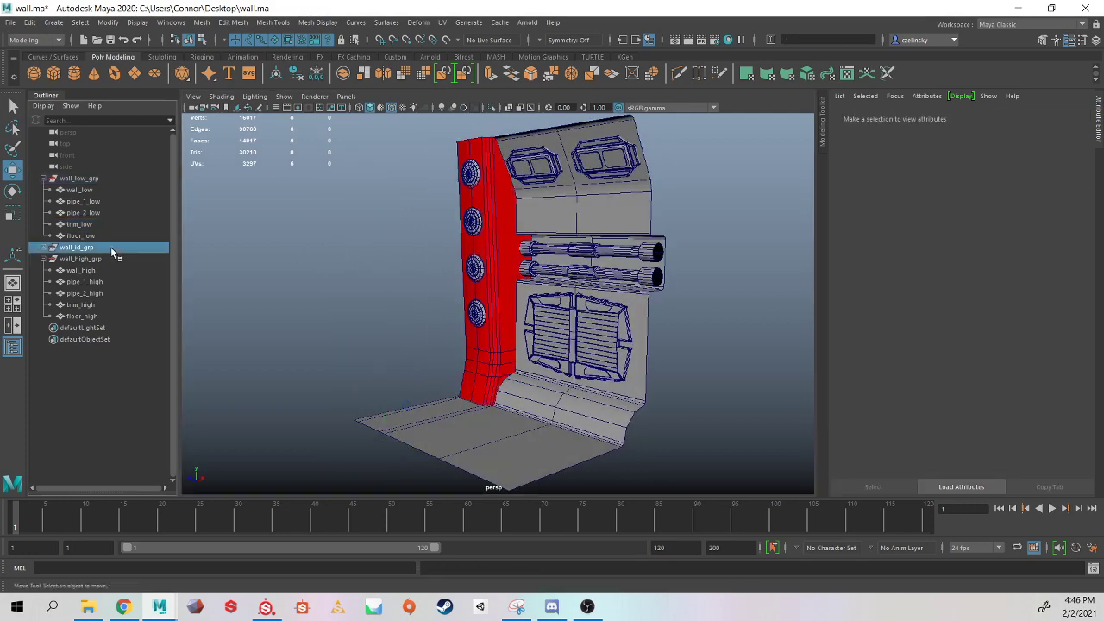
key(ctrl+1)
click(414, 263)
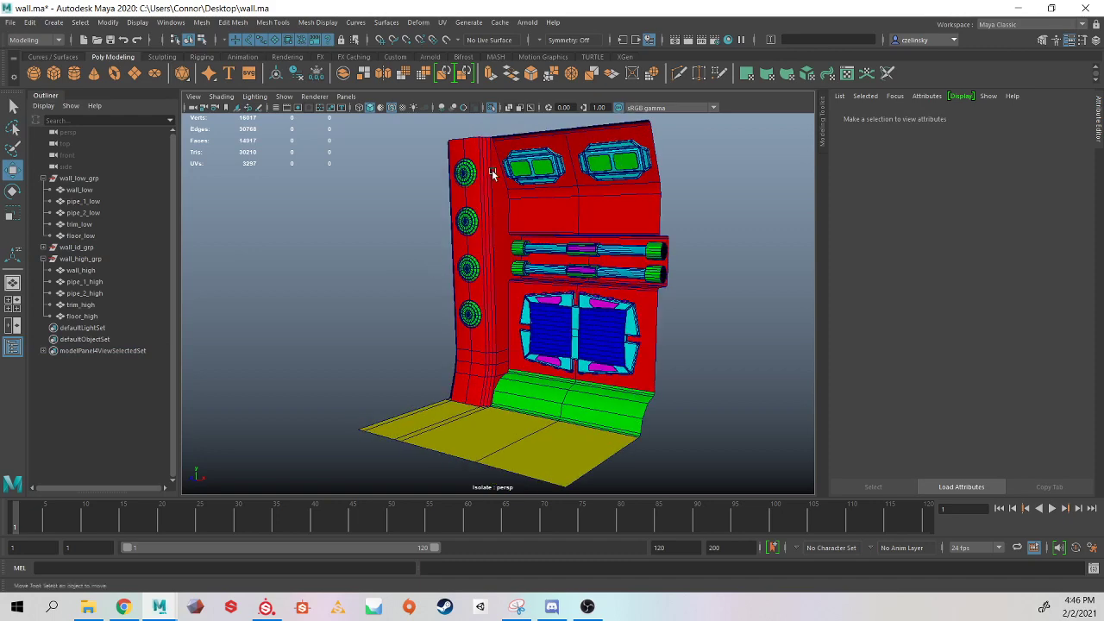
Collapse wall_high_grp and examine how the material ID colors are assigned across the isolated wall.
click(43, 259)
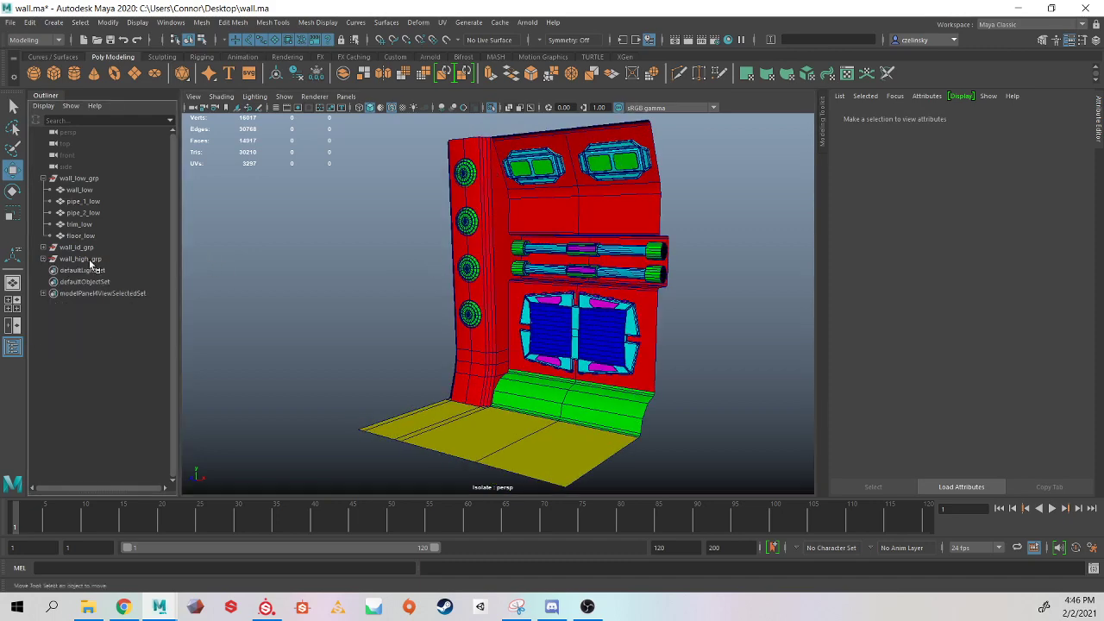
click(80, 261)
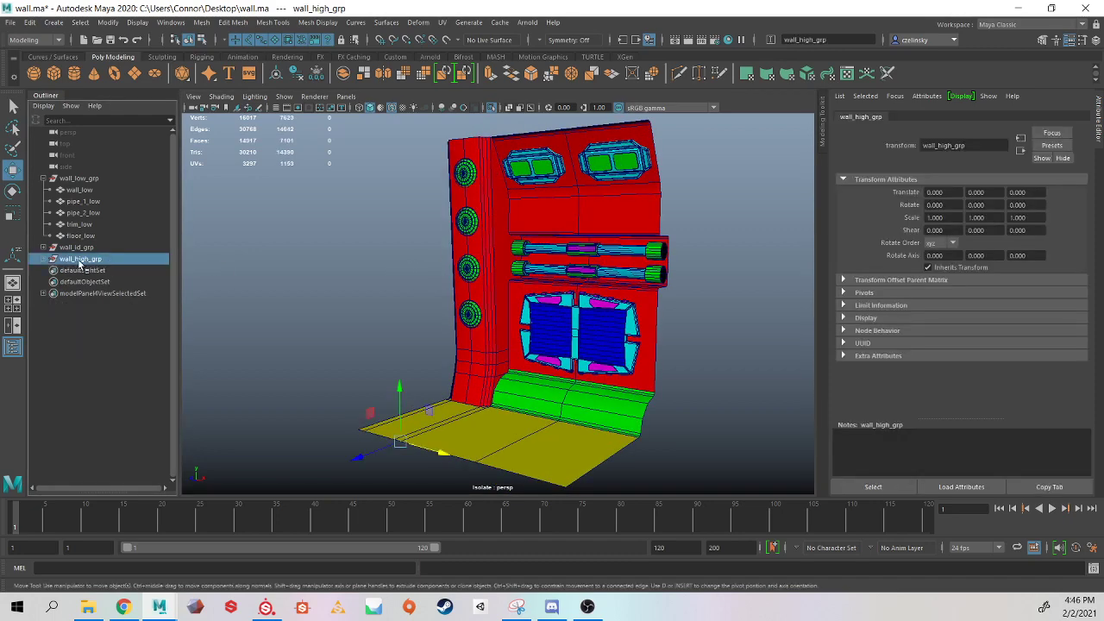
click(78, 248)
click(353, 271)
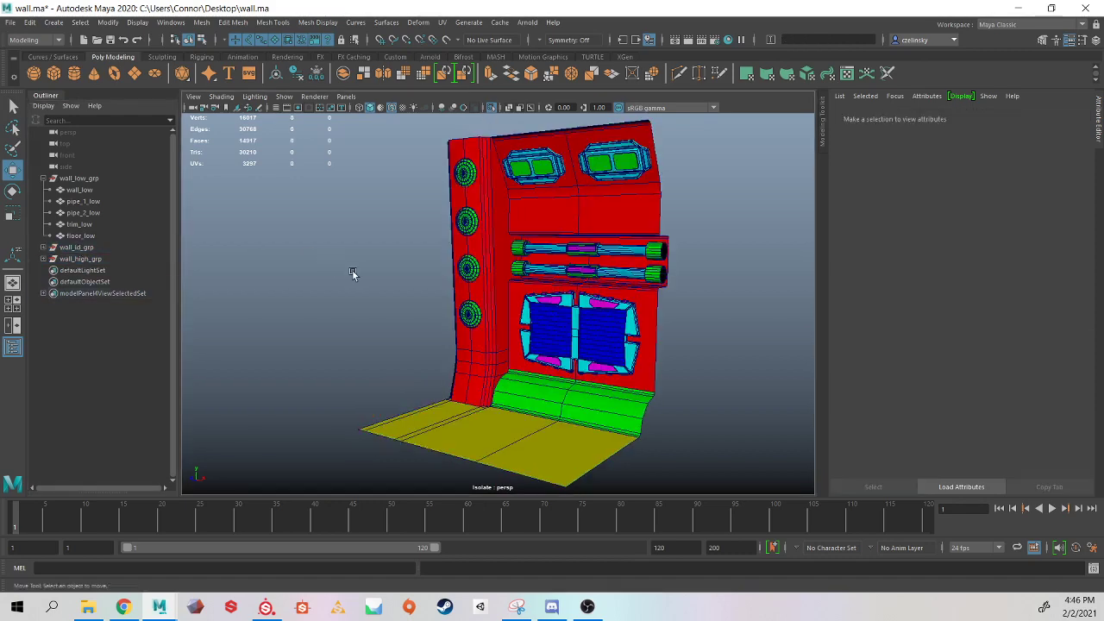
alt+drag(353, 271, 387, 276)
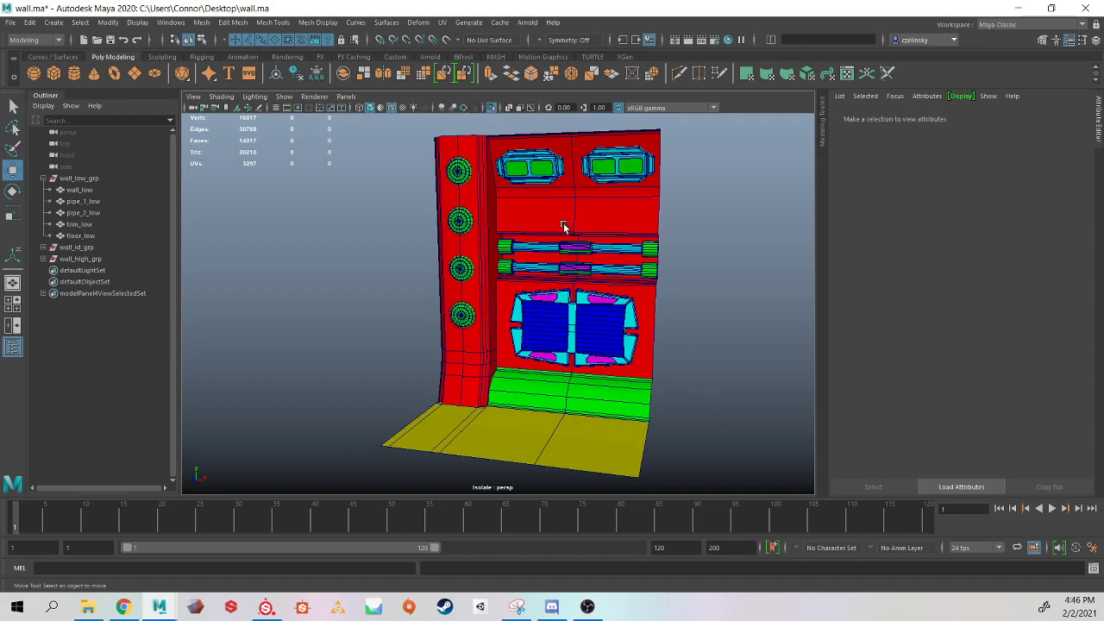
alt+drag(604, 343, 517, 274)
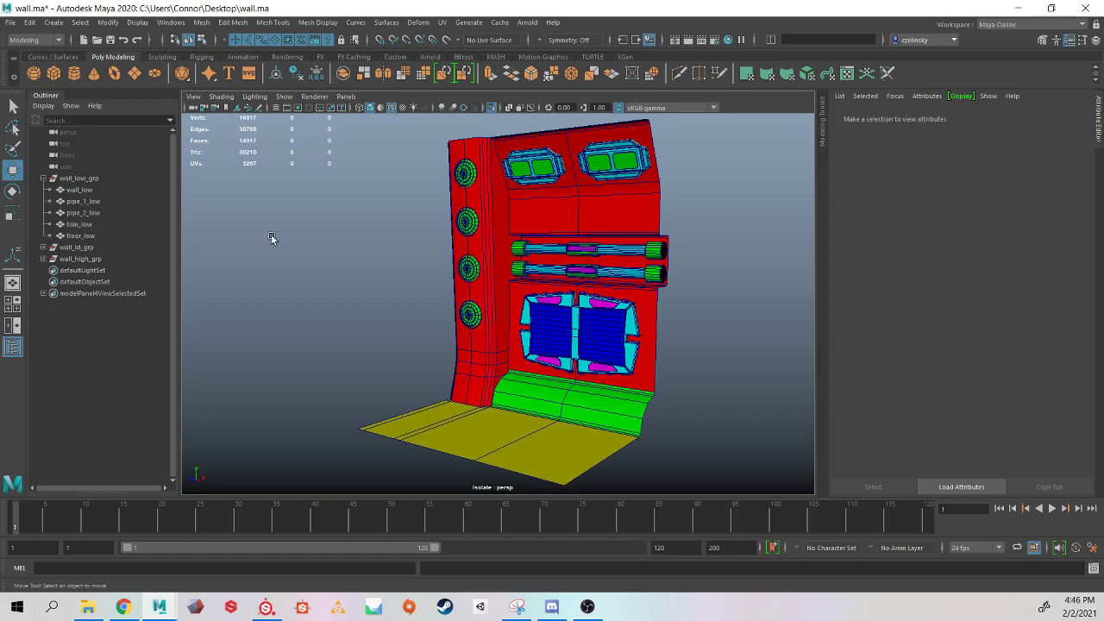
Expand the high and ID groups to compare their meshes, and delete wall_high_grp.
click(43, 258)
click(43, 248)
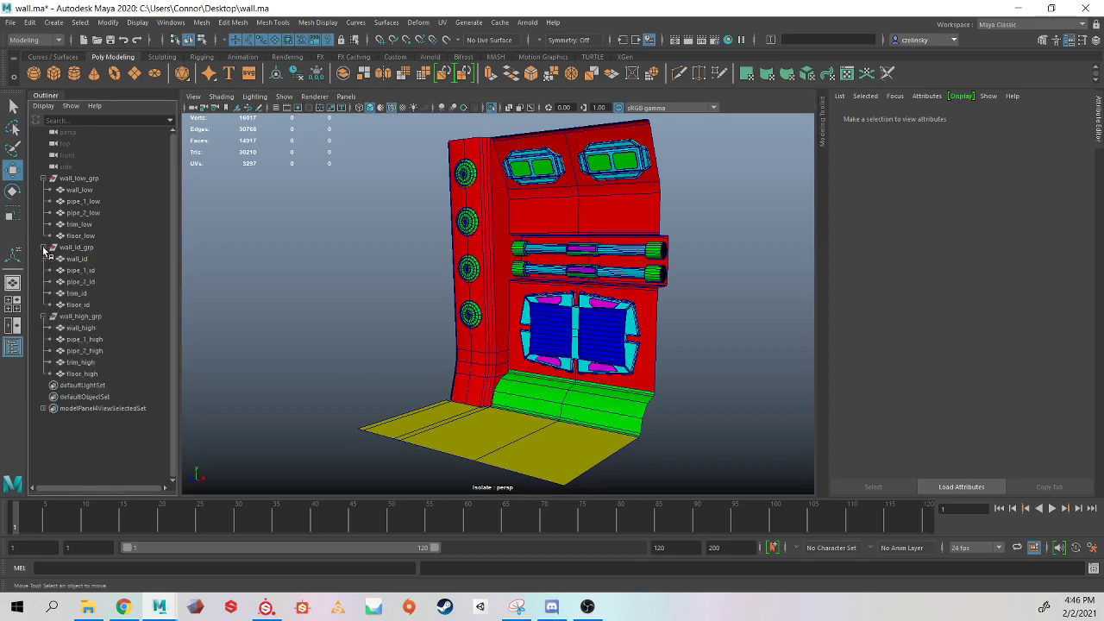
click(82, 249)
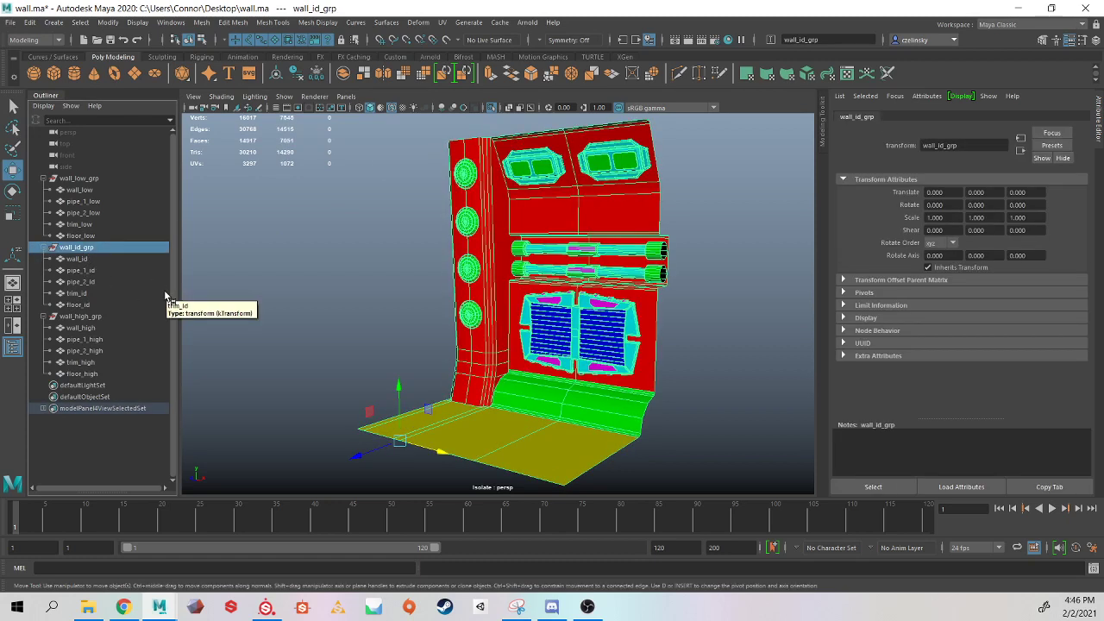
click(111, 319)
key(Delete)
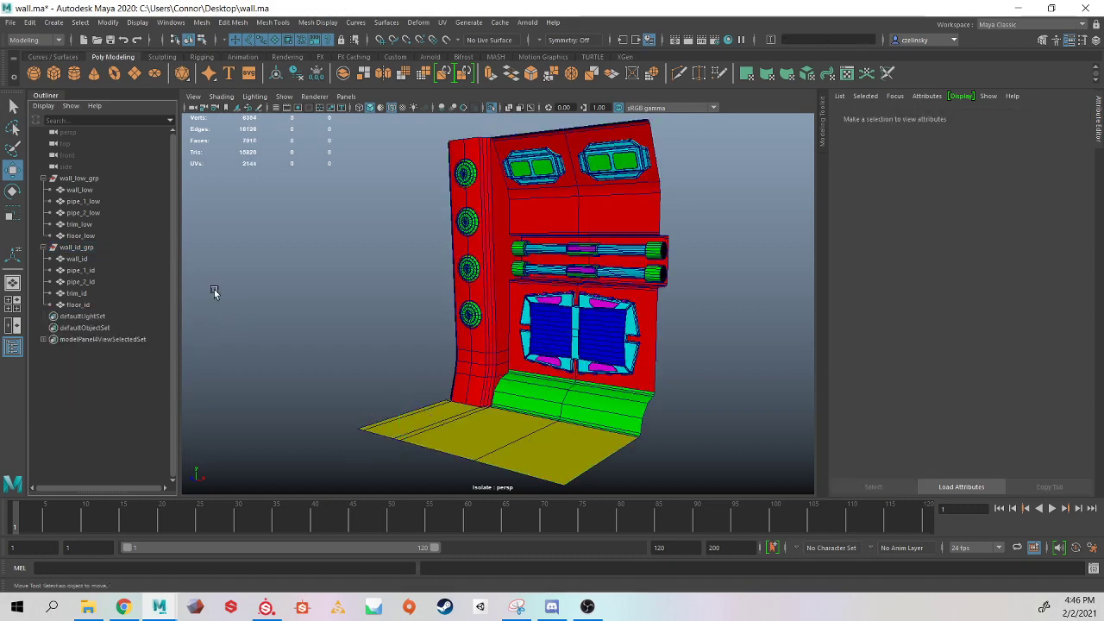
Hide wall_low_grp, and select and collapse wall_id_grp.
click(79, 179)
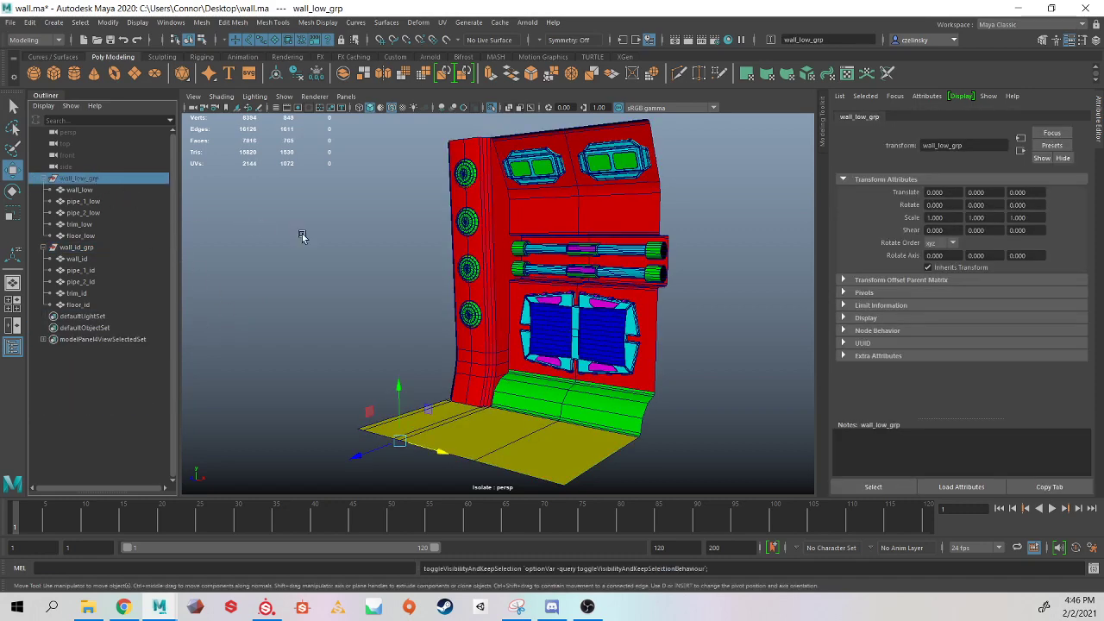
key(ctrl+h)
click(87, 247)
click(43, 248)
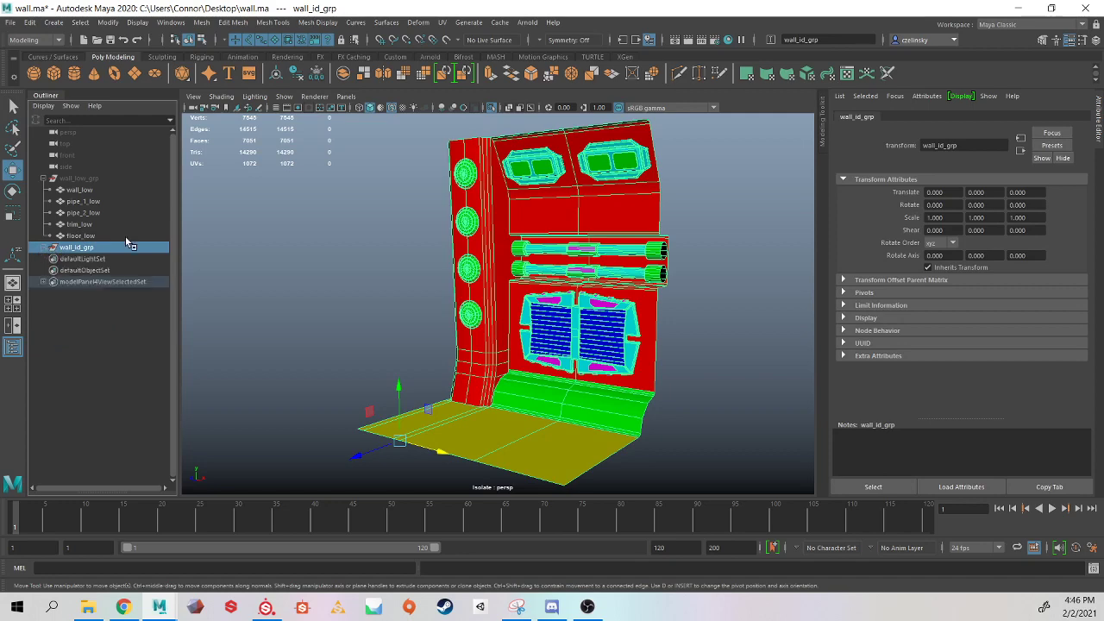
Duplicate wall_id_grp and rename the copy wall_high_grp.
alt+drag(292, 225, 305, 249)
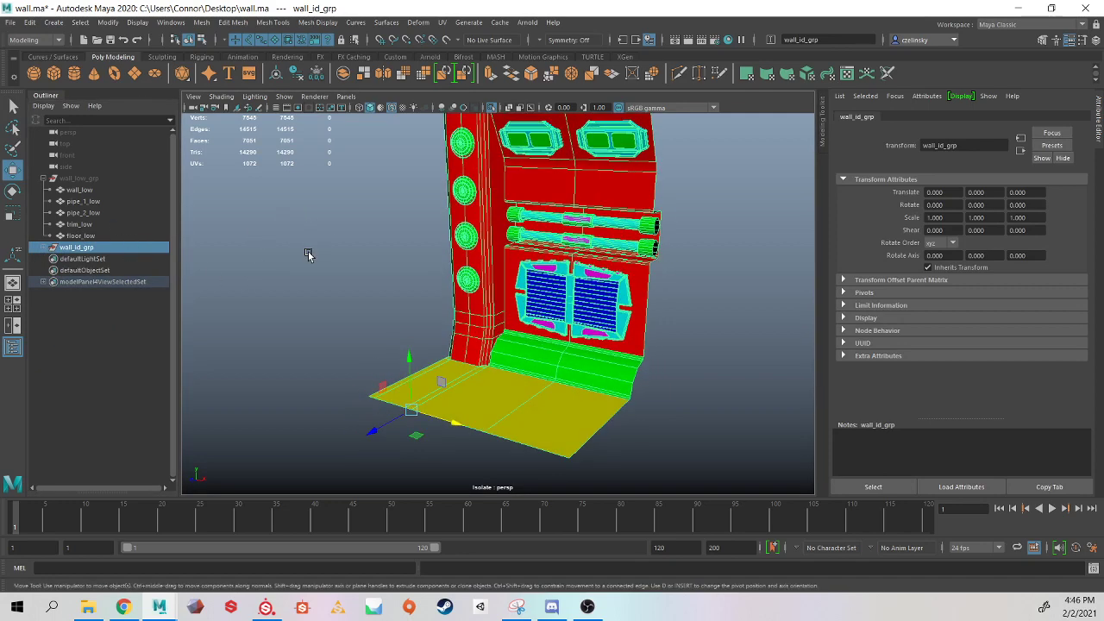
key(ctrl+d)
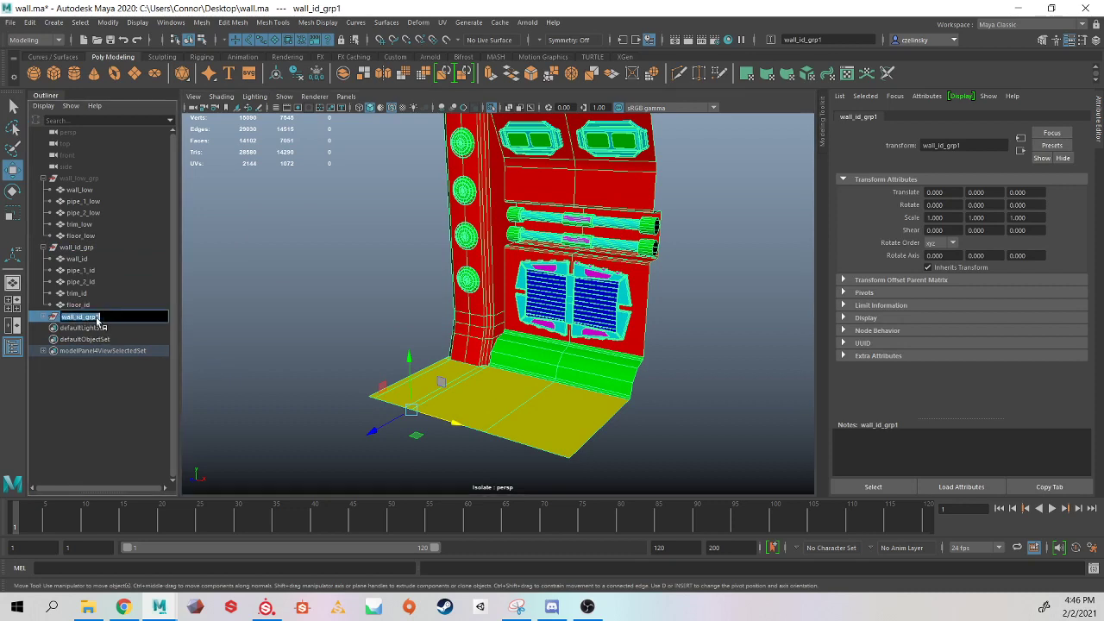
double_click(104, 317)
key(BackSpace)
text(high)
key(Return)
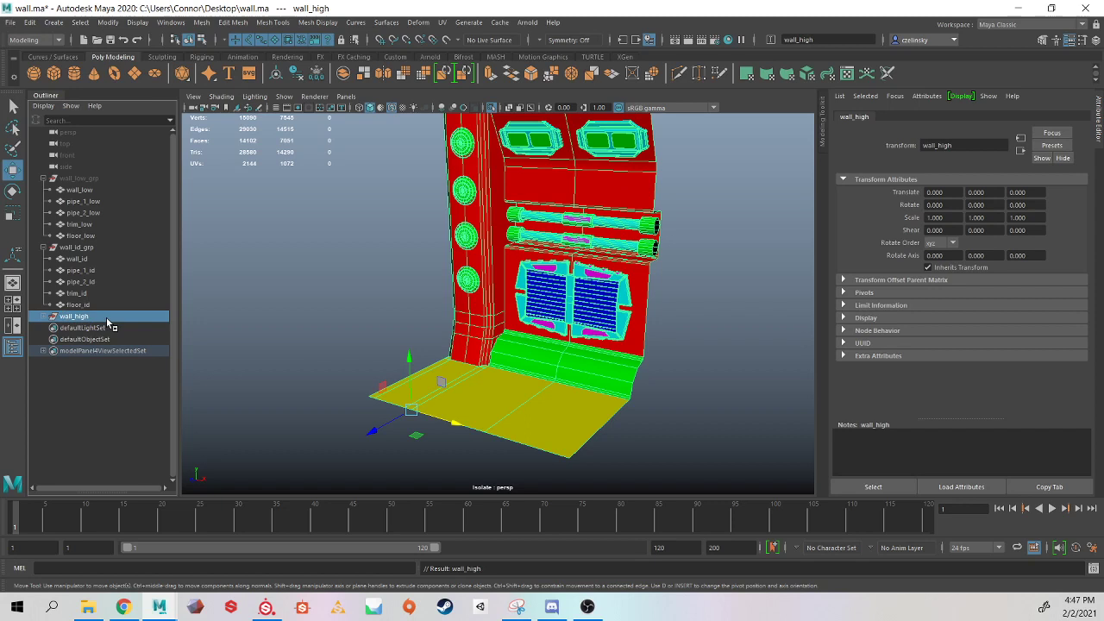
double_click(106, 317)
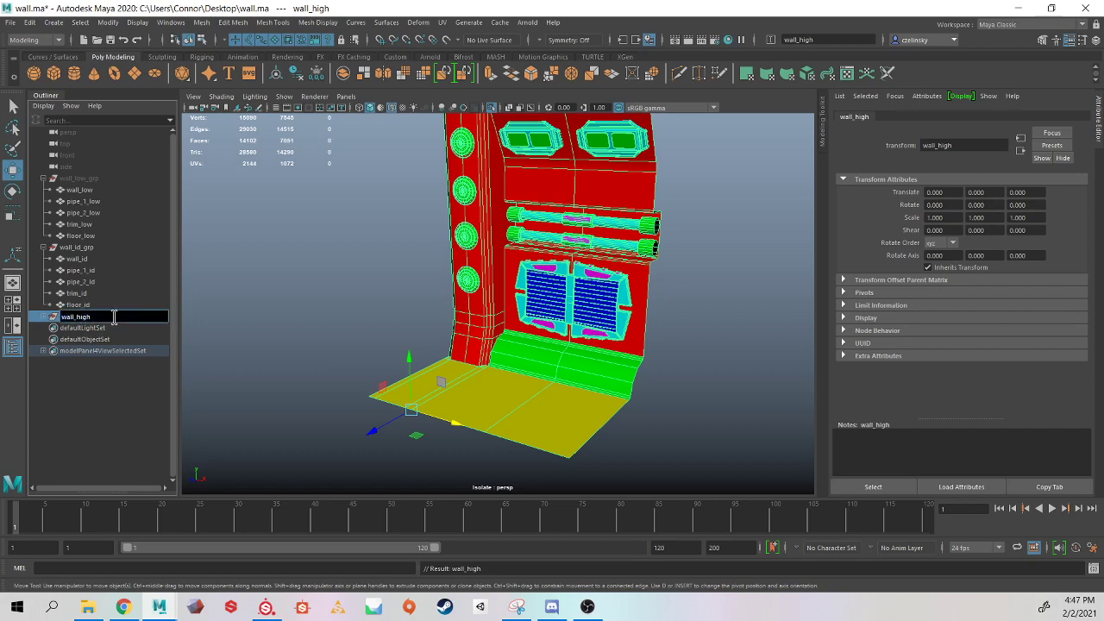
text(_grp)
key(Return)
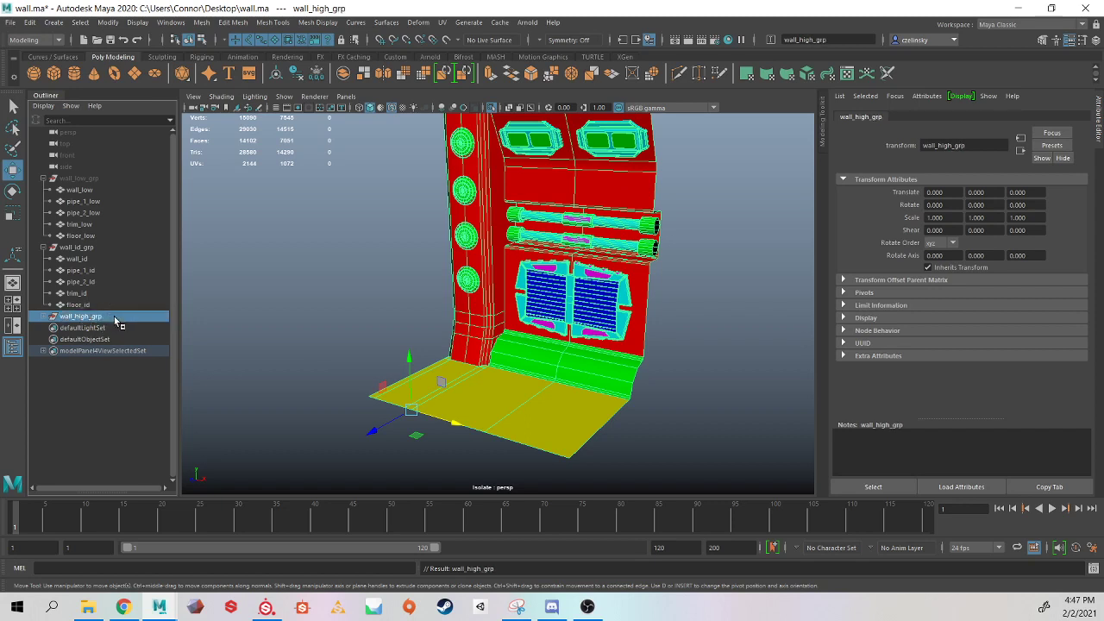
Replace "id" with "high" in the names of the five meshes inside wall_high_grp using Search and Replace Names.
click(43, 317)
click(83, 328)
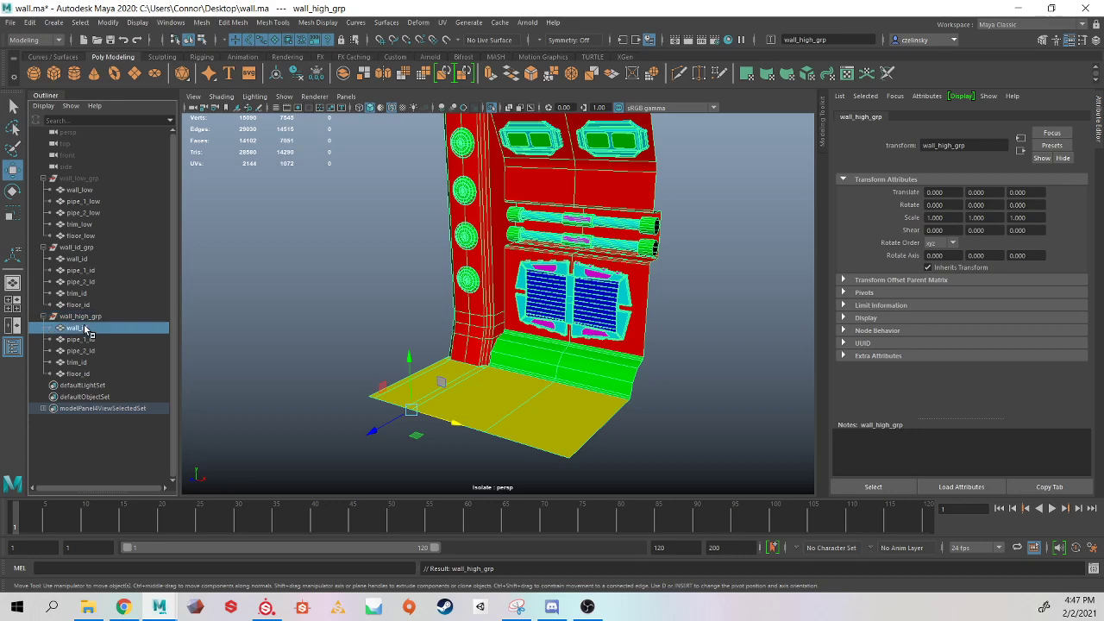
shift+click(94, 371)
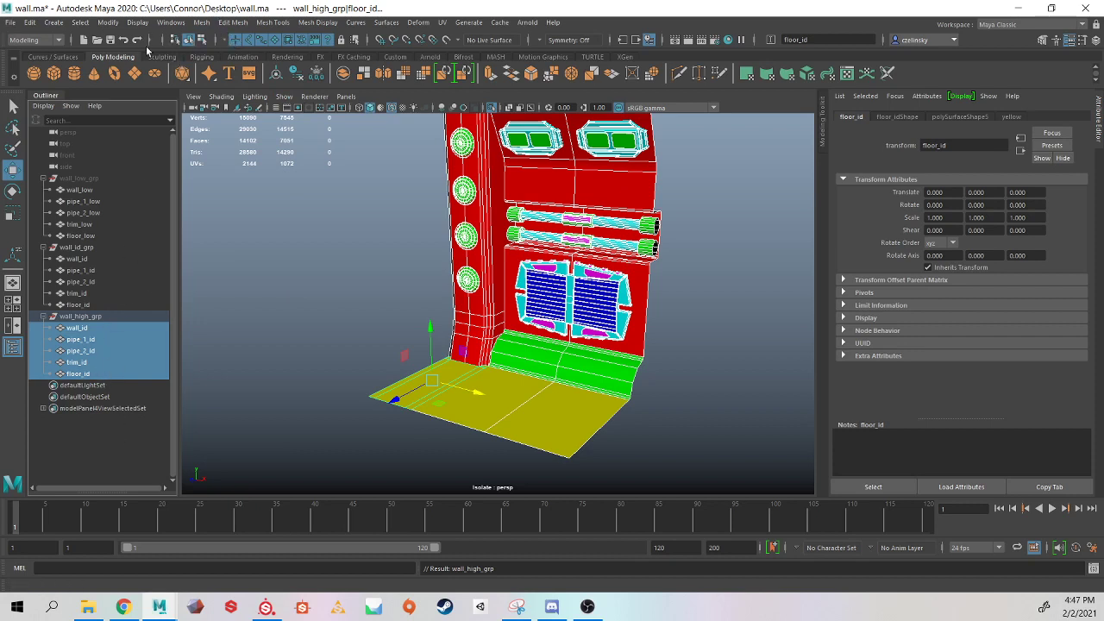
click(109, 23)
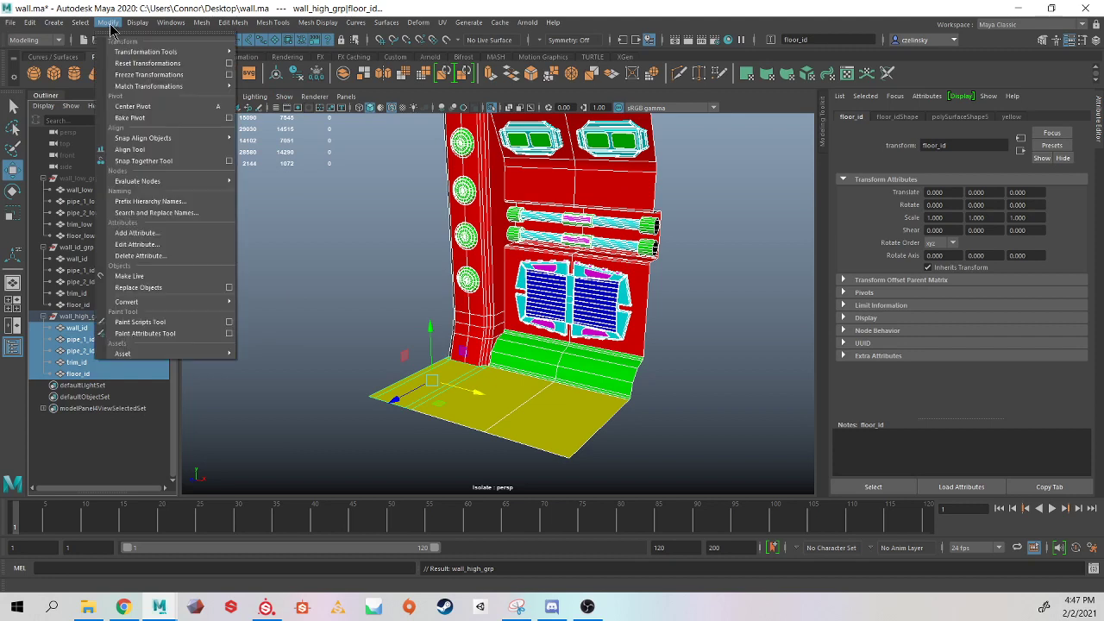
click(162, 219)
drag(485, 116, 265, 164)
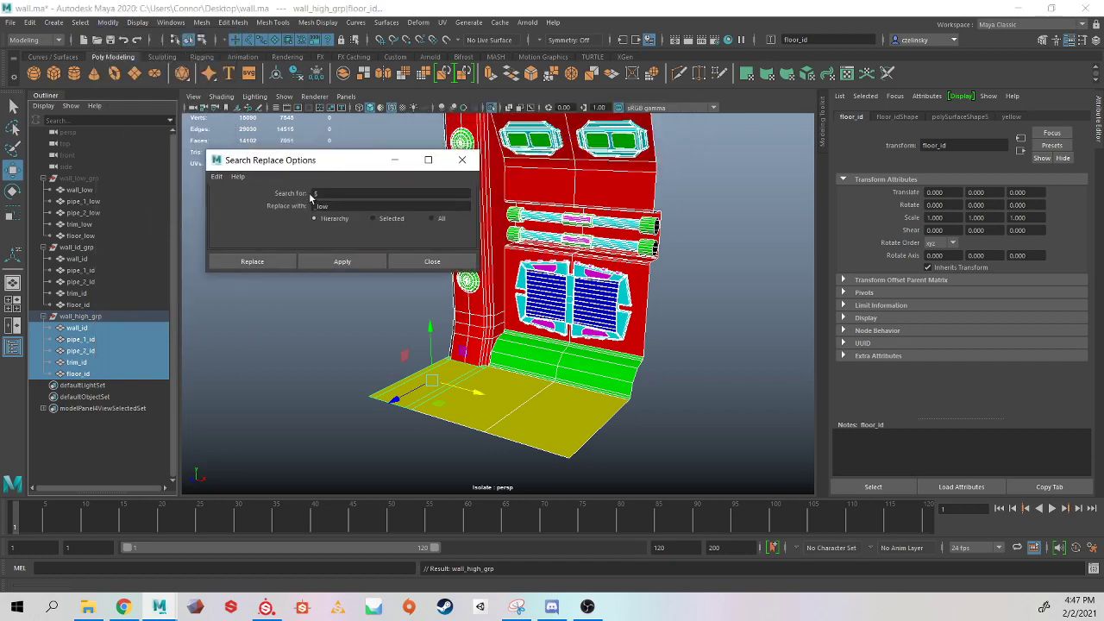
double_click(327, 193)
key(BackSpace)
double_click(336, 205)
key(BackSpace)
click(338, 194)
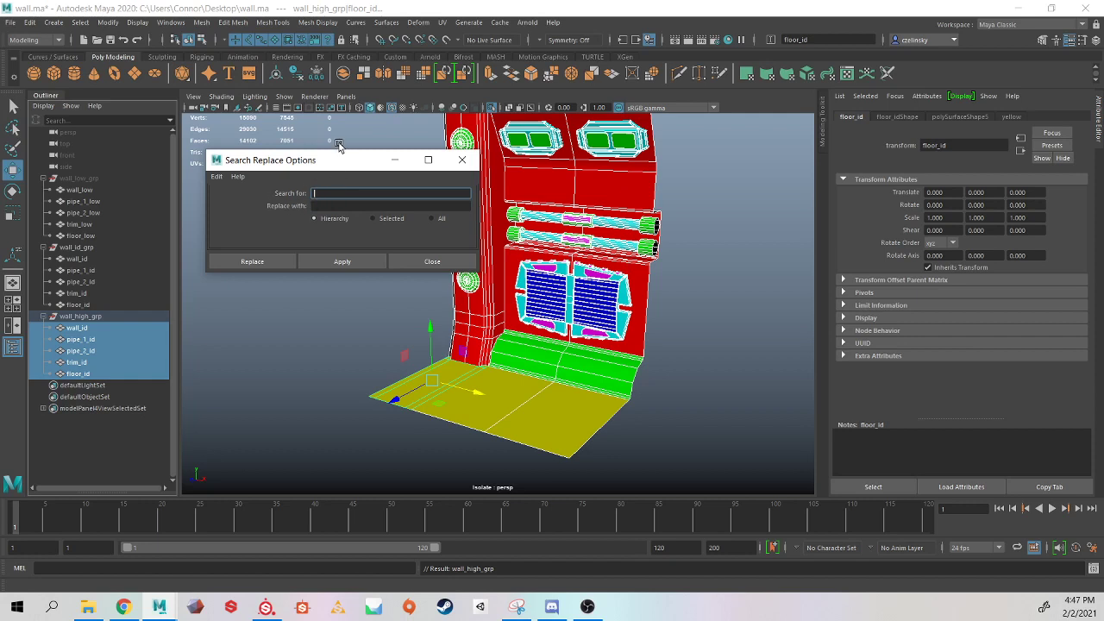
click(327, 207)
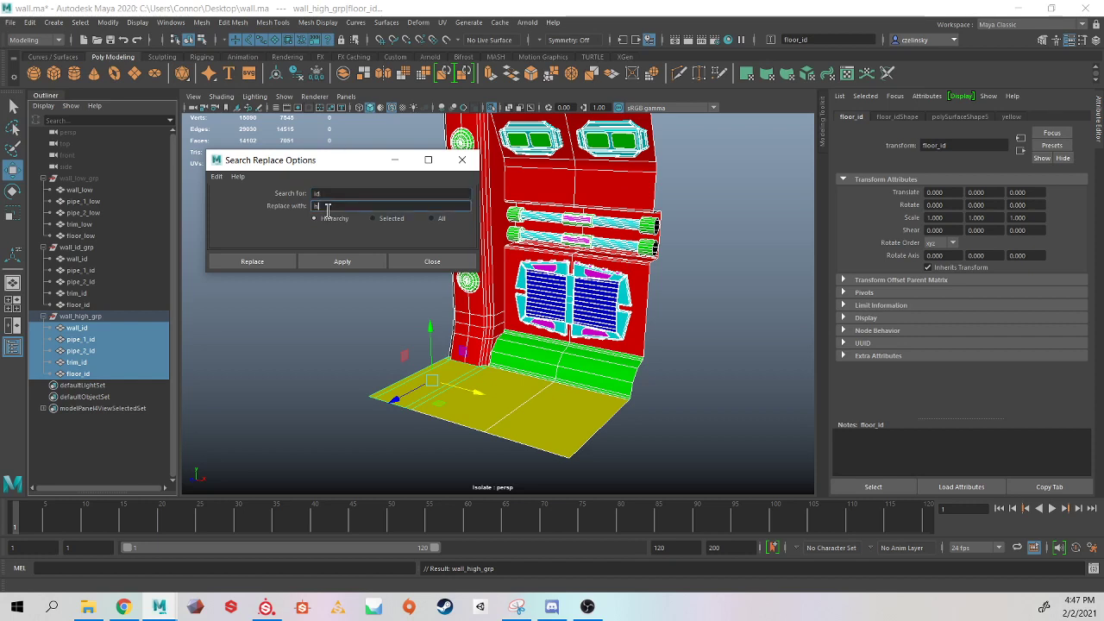
click(357, 262)
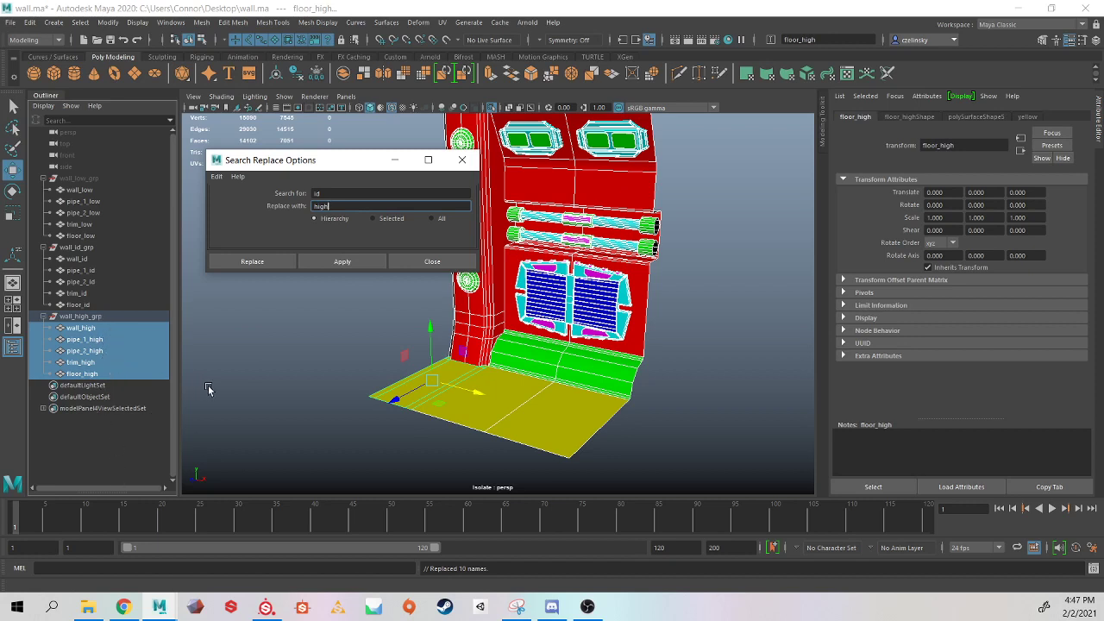
Rename the wall_high mesh inside wall_high_grp to wall.
double_click(118, 328)
key(End)
key(BackSpace)
key(BackSpace)
key(BackSpace)
key(BackSpace)
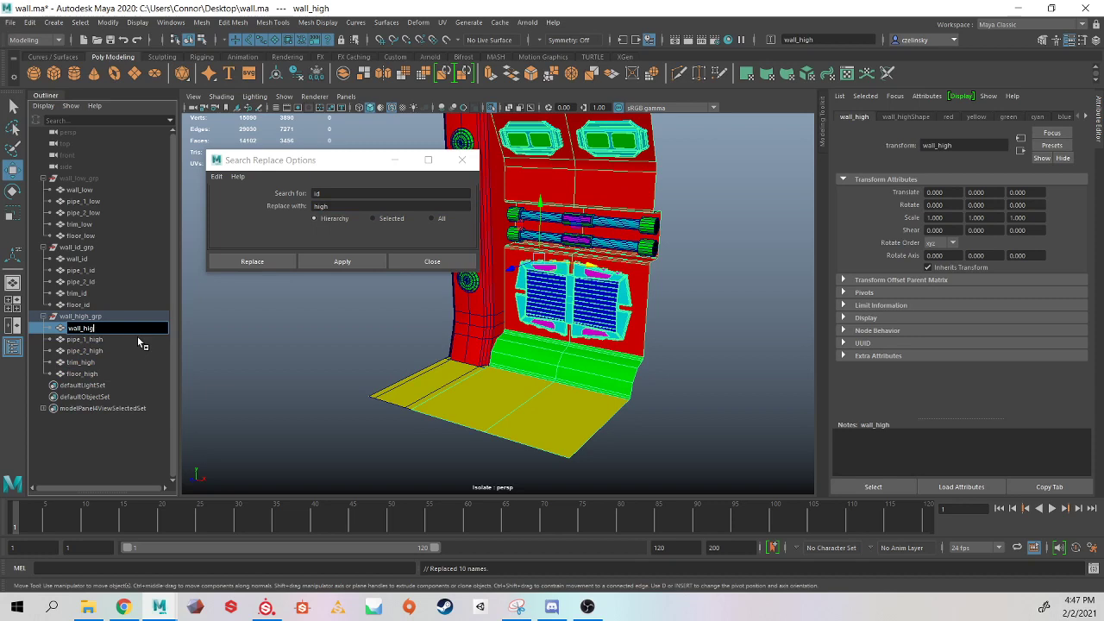
key(BackSpace)
text(l)
key(Return)
Rename the pipe_1_high mesh inside wall_high_grp to pipe_1.
double_click(129, 340)
key(BackSpace)
key(BackSpace)
key(BackSpace)
key(BackSpace)
key(BackSpace)
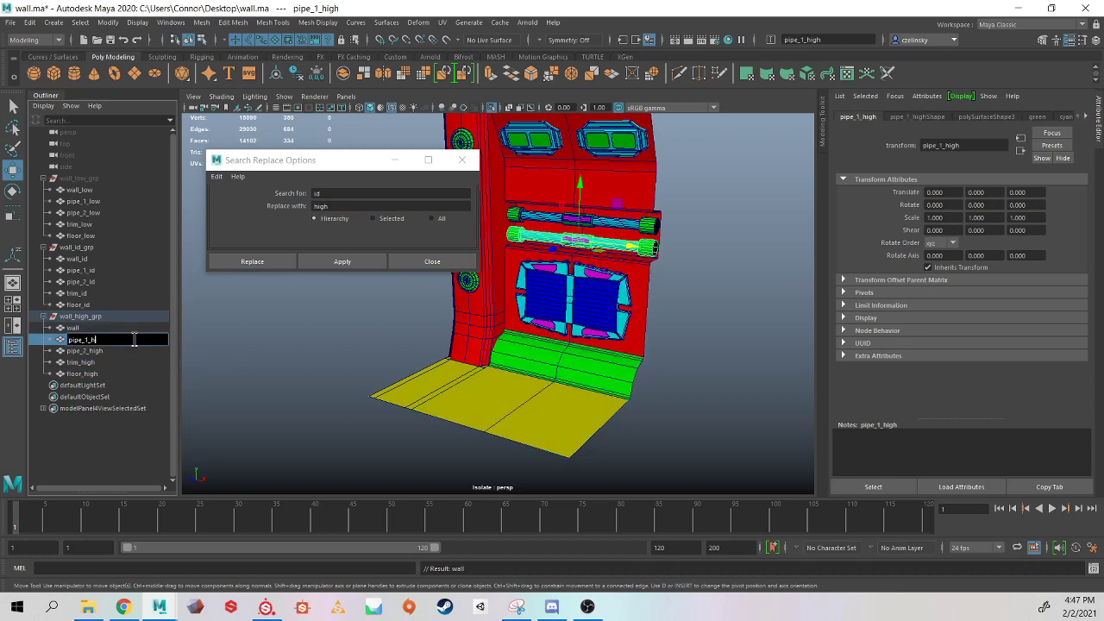
key(Return)
Rename the pipe_2_high mesh inside wall_high_grp to pipe_2.
double_click(125, 352)
key(BackSpace)
key(Return)
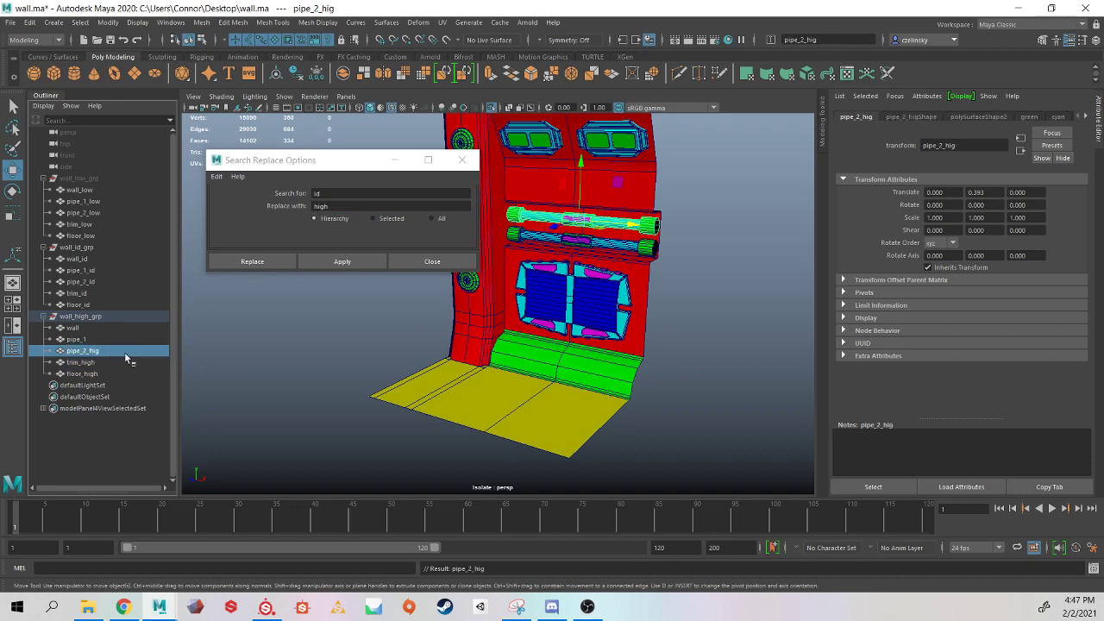
double_click(122, 350)
key(BackSpace)
key(Escape)
double_click(123, 351)
key(Return)
Remove the _high suffix from the last two meshes in wall_high_grp, naming them trim and floor.
double_click(113, 363)
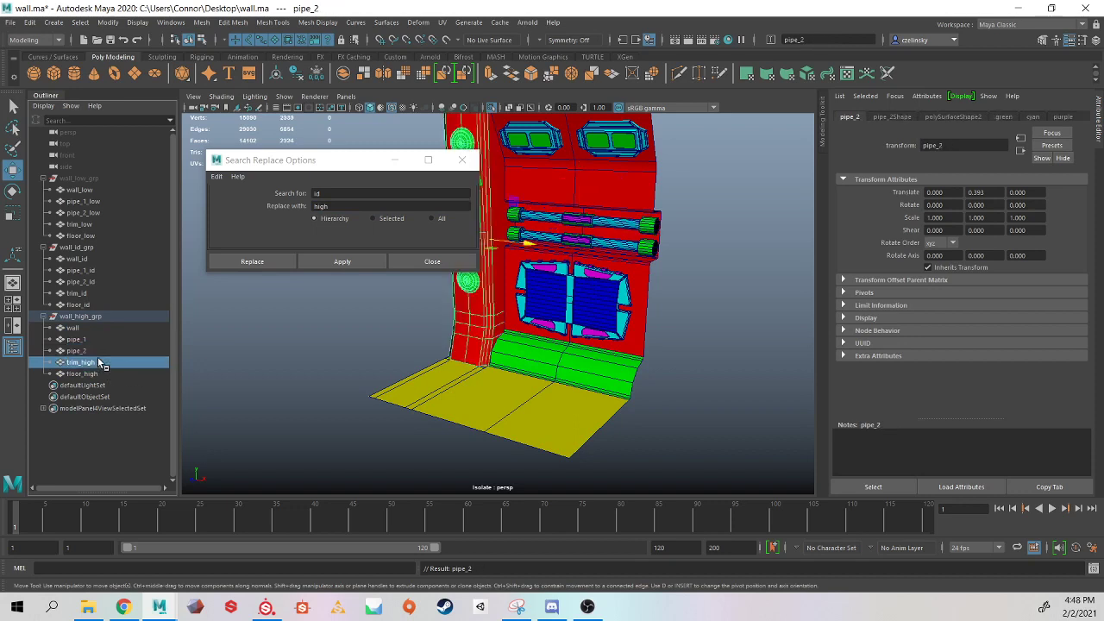
key(Return)
double_click(122, 374)
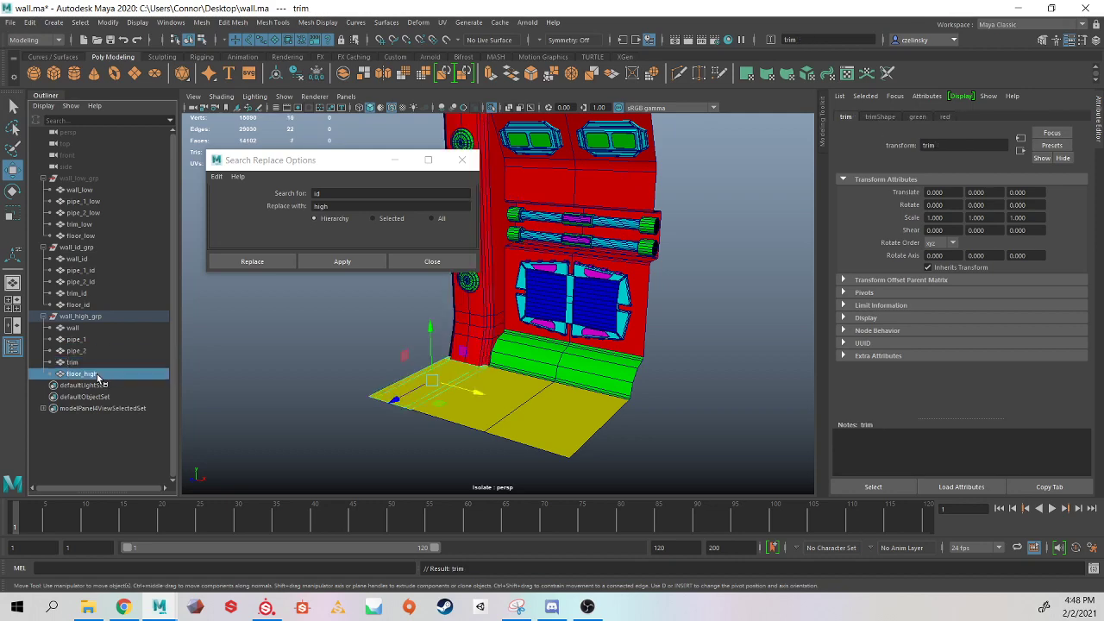
key(BackSpace)
key(BackSpace)
key(Return)
Try to append "high" to the five mesh names in wall_high_grp by replacing $, and undo the renaming.
click(91, 334)
shift+click(84, 372)
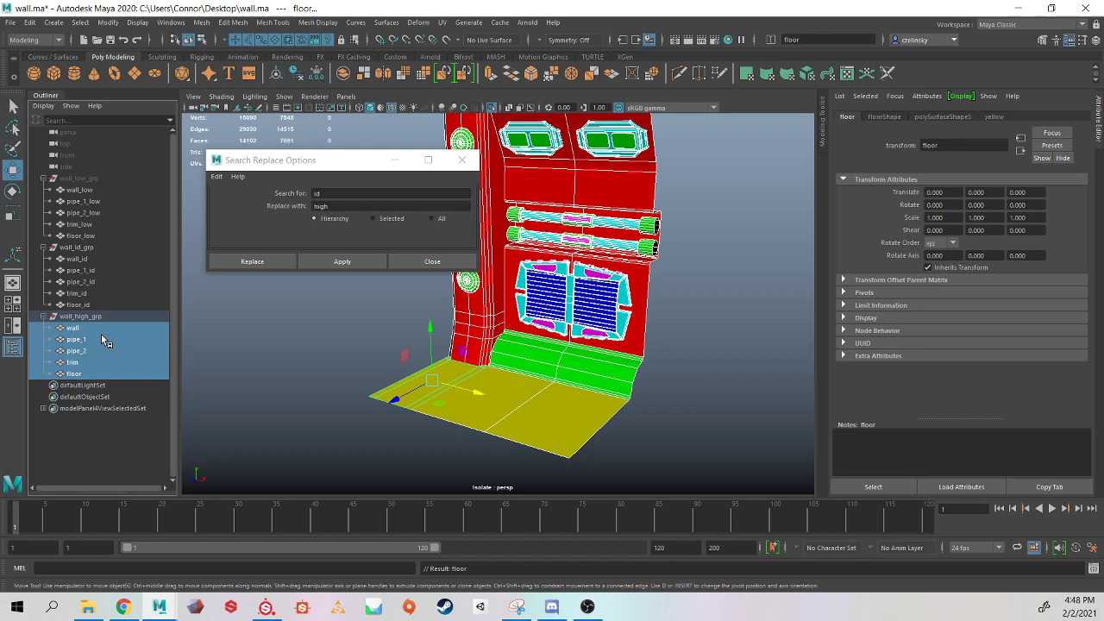
double_click(331, 195)
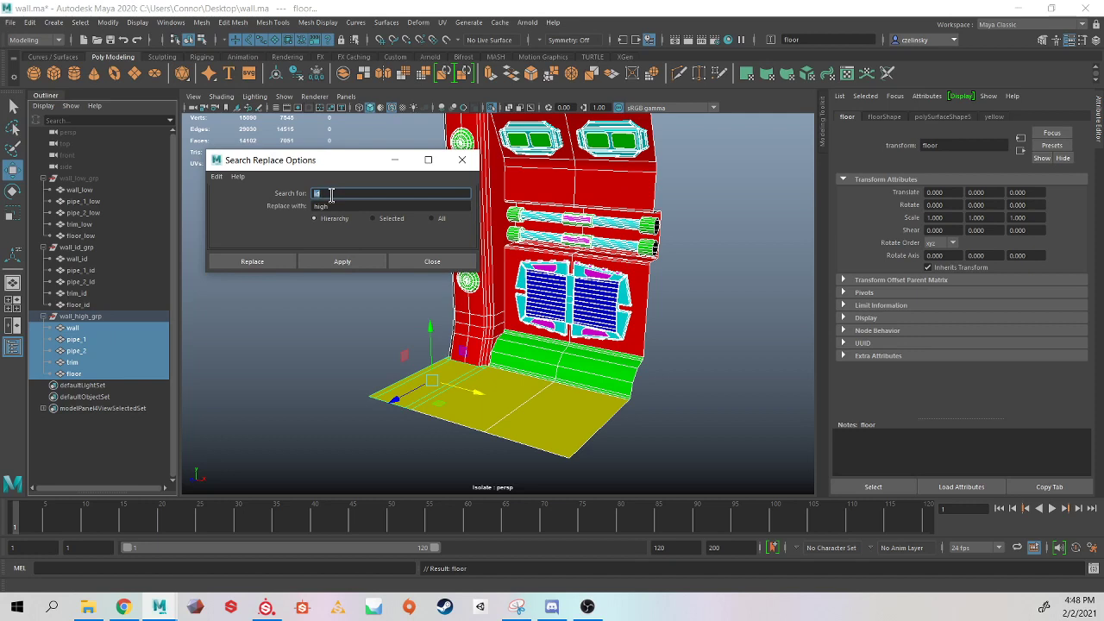
text($)
double_click(322, 207)
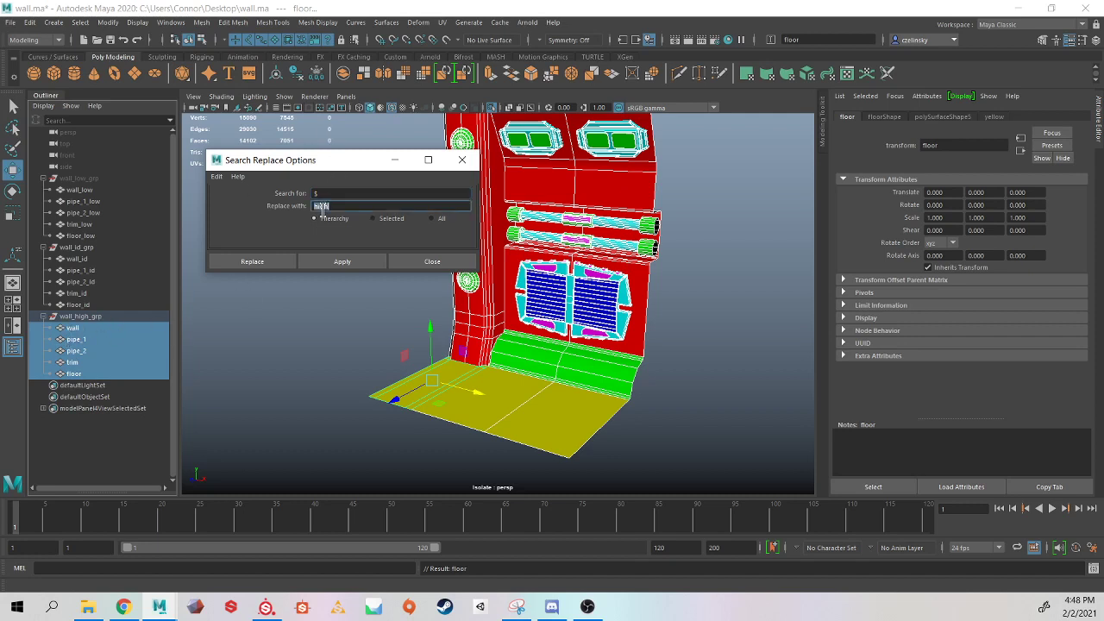
click(359, 261)
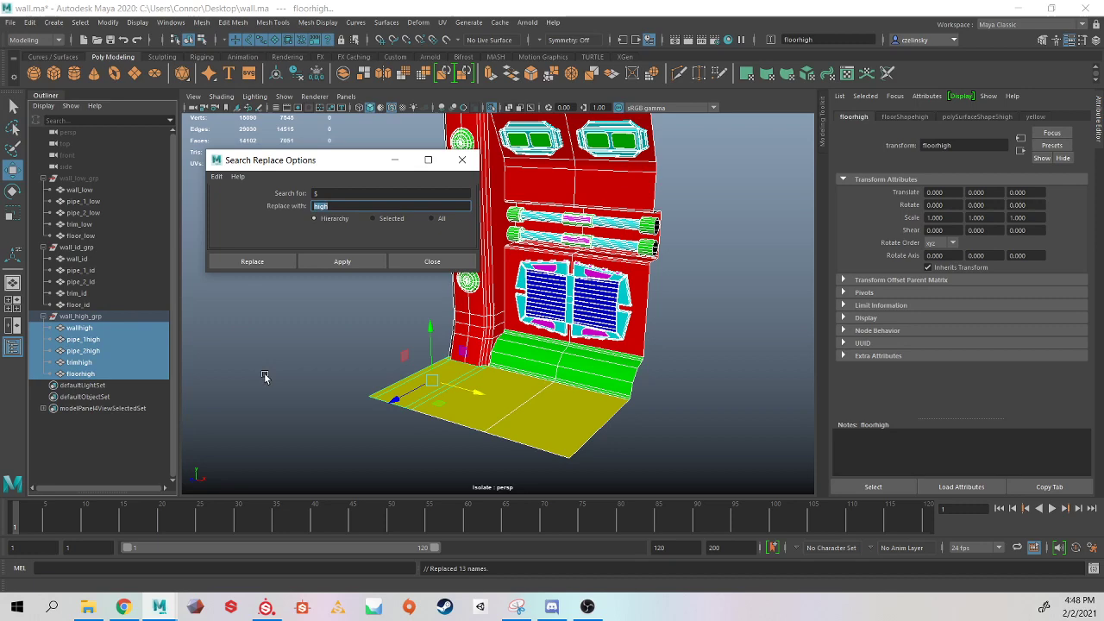
alt+drag(262, 371, 254, 362)
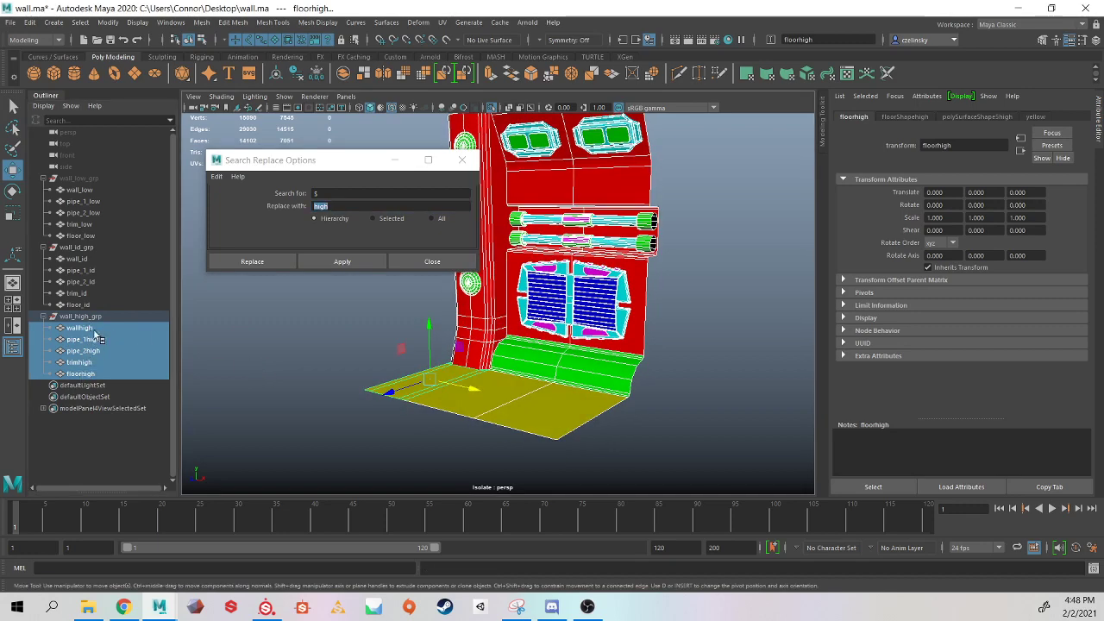
key(ctrl+z)
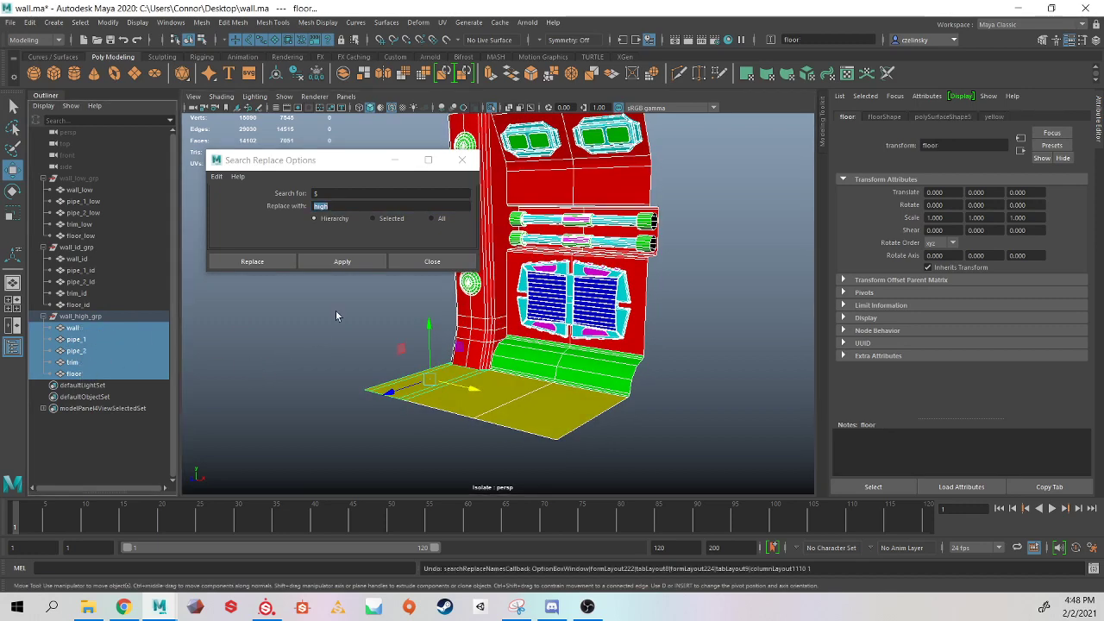
Append "_high" to the five selected mesh names by replacing $ with _high, and close the Search Replace options.
click(339, 207)
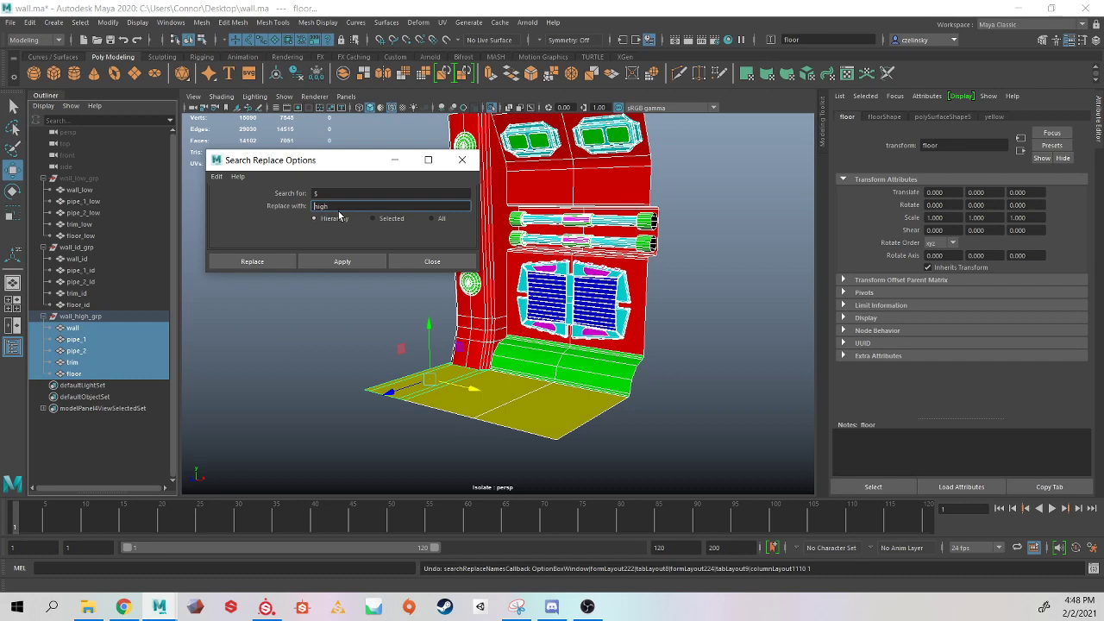
click(343, 261)
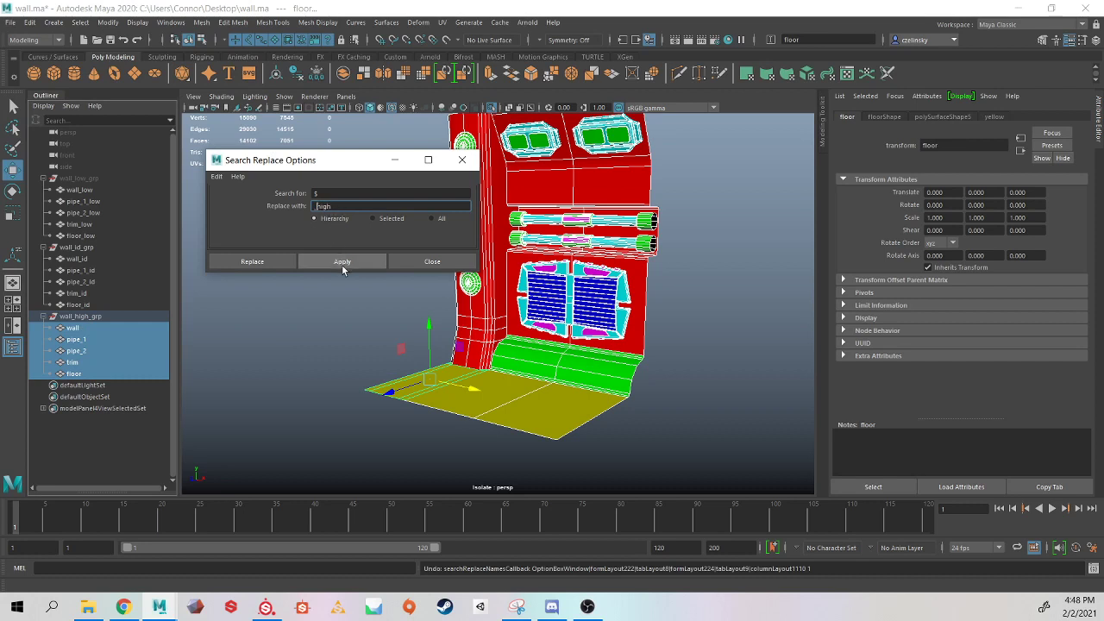
click(417, 261)
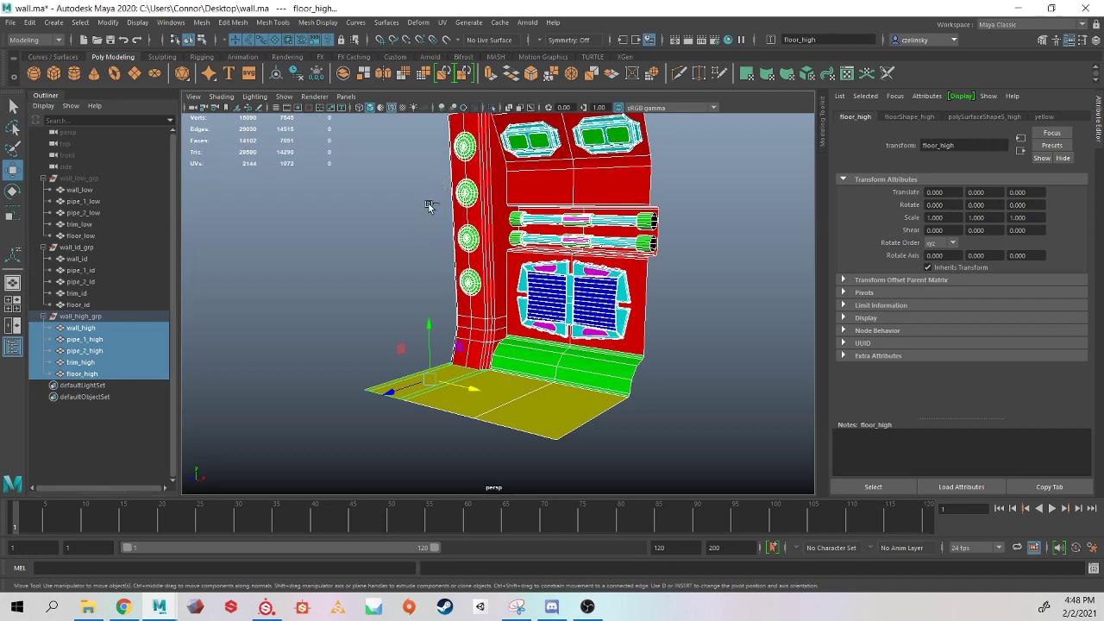
Assign the default initialShadingGroup material to the five meshes in wall_high_grp and clear the selection.
mouse_move(379, 250)
alt+mouse_down()
mouse_move(467, 261)
mouse_move(382, 255)
alt+mouse_up()
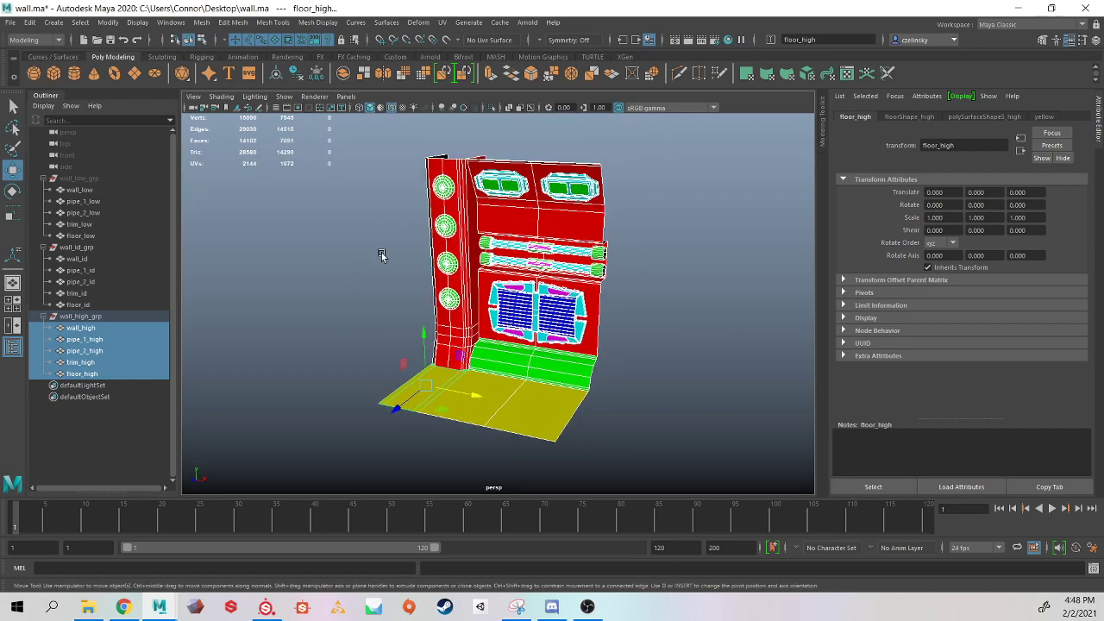
right_drag(395, 163, 483, 527)
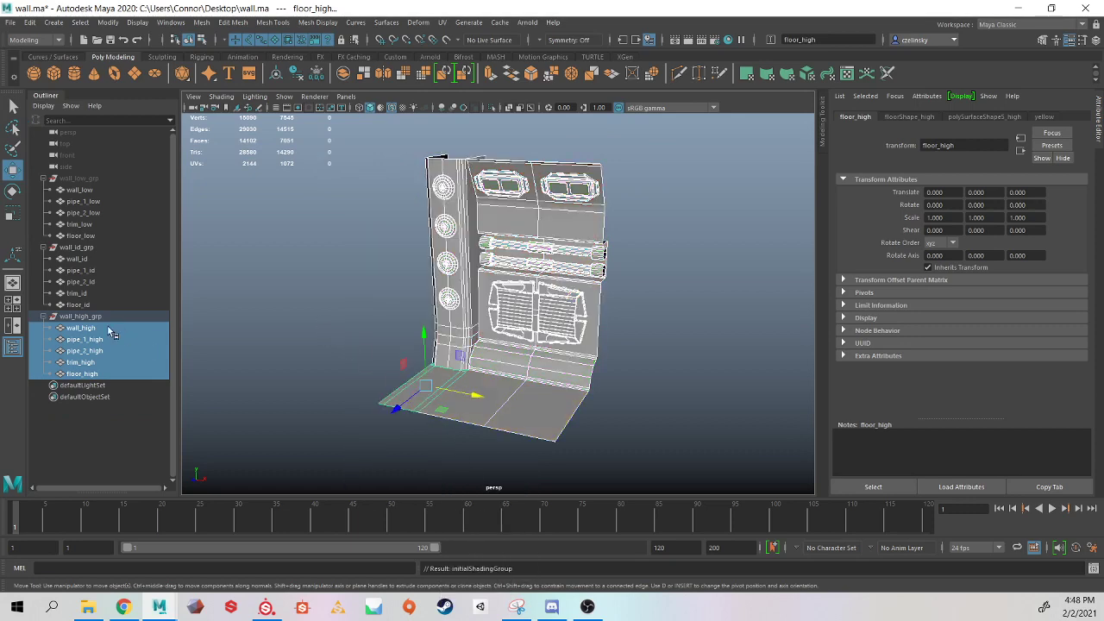
click(86, 317)
alt+drag(260, 315, 333, 298)
click(259, 280)
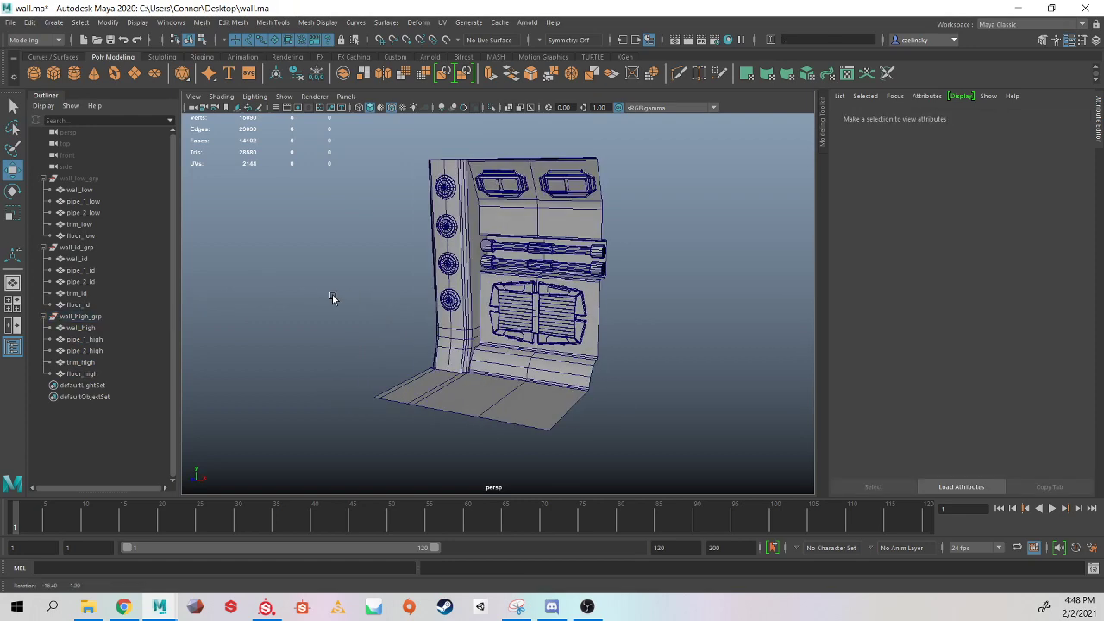
Unhide wall_low_grp and isolate it in the viewport.
click(90, 178)
key(h)
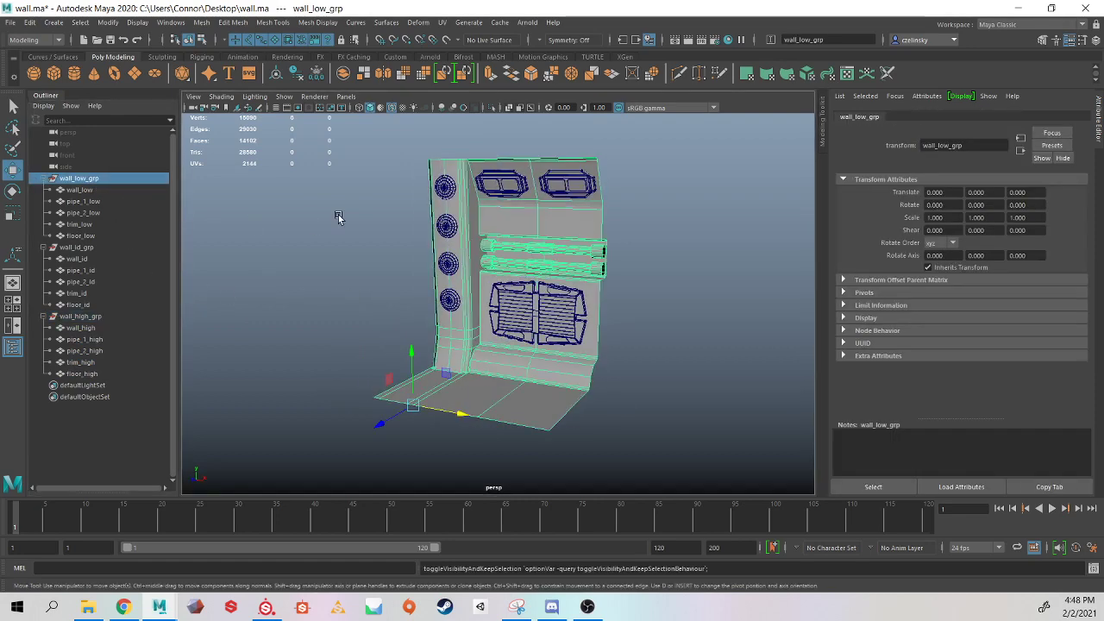
click(360, 201)
key(ctrl+1)
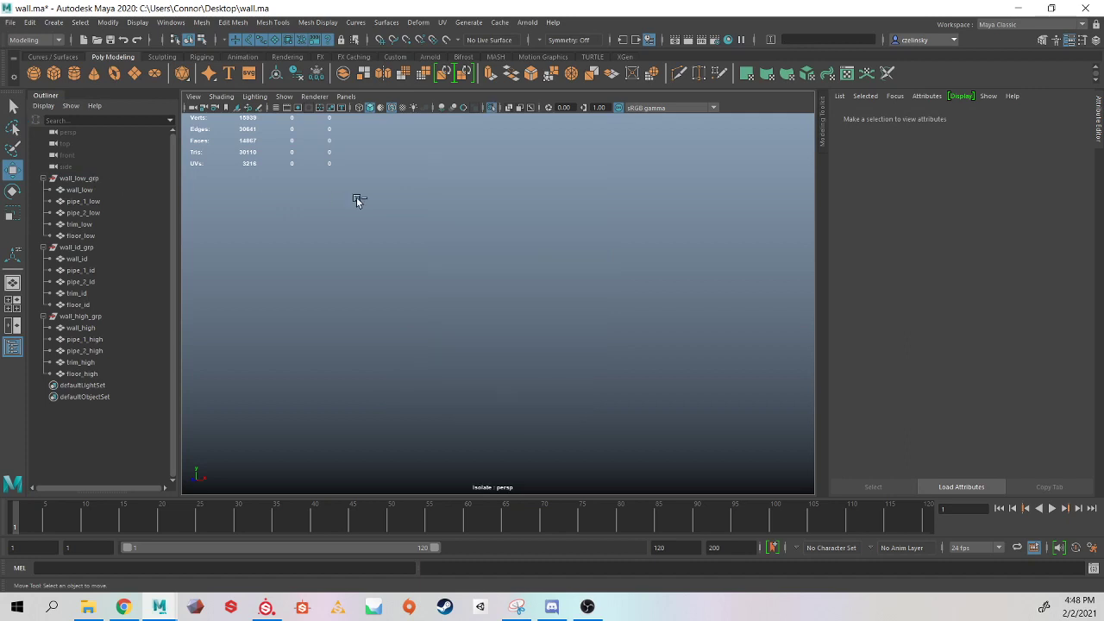
key(ctrl+1)
click(81, 181)
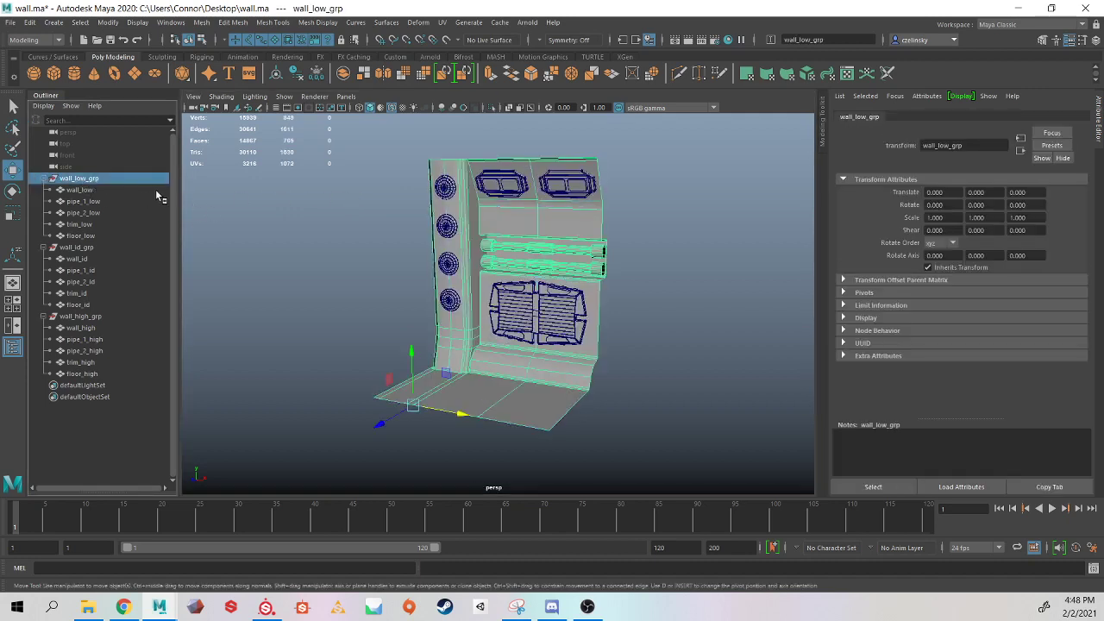
key(ctrl+1)
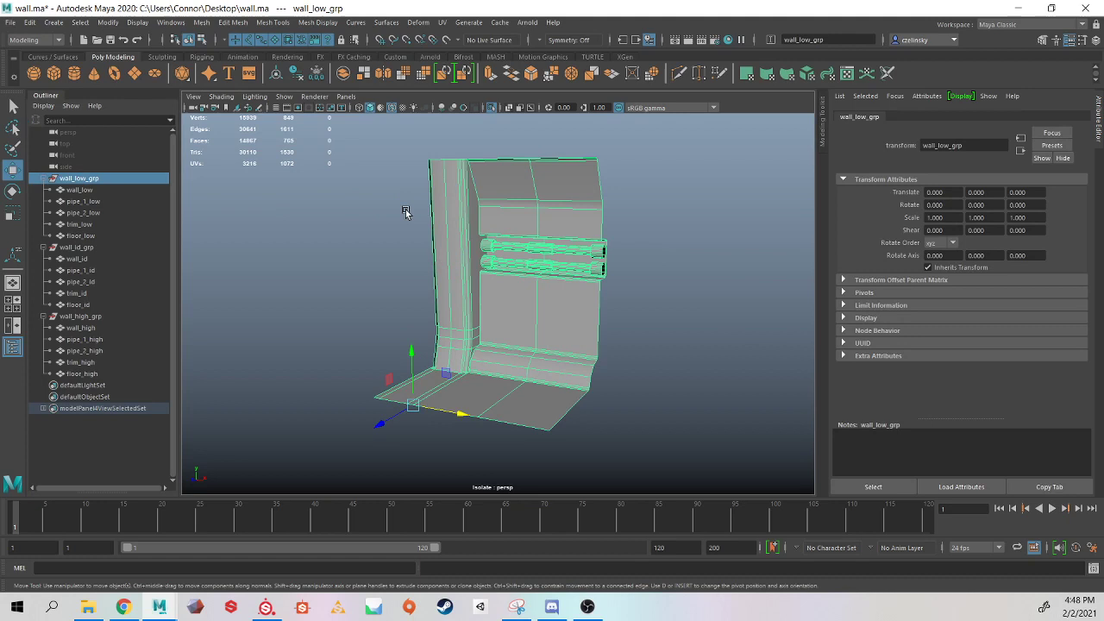
Export the five meshes in wall_low_grp as an FBX file named wall_low in the Desktop demo folder.
click(345, 163)
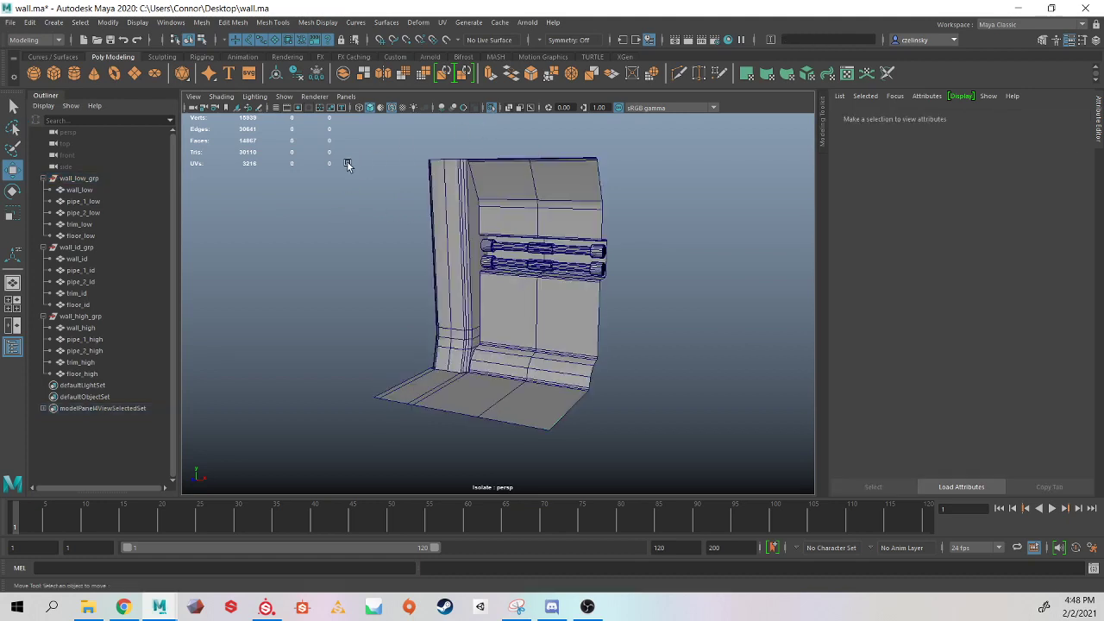
drag(303, 139, 676, 428)
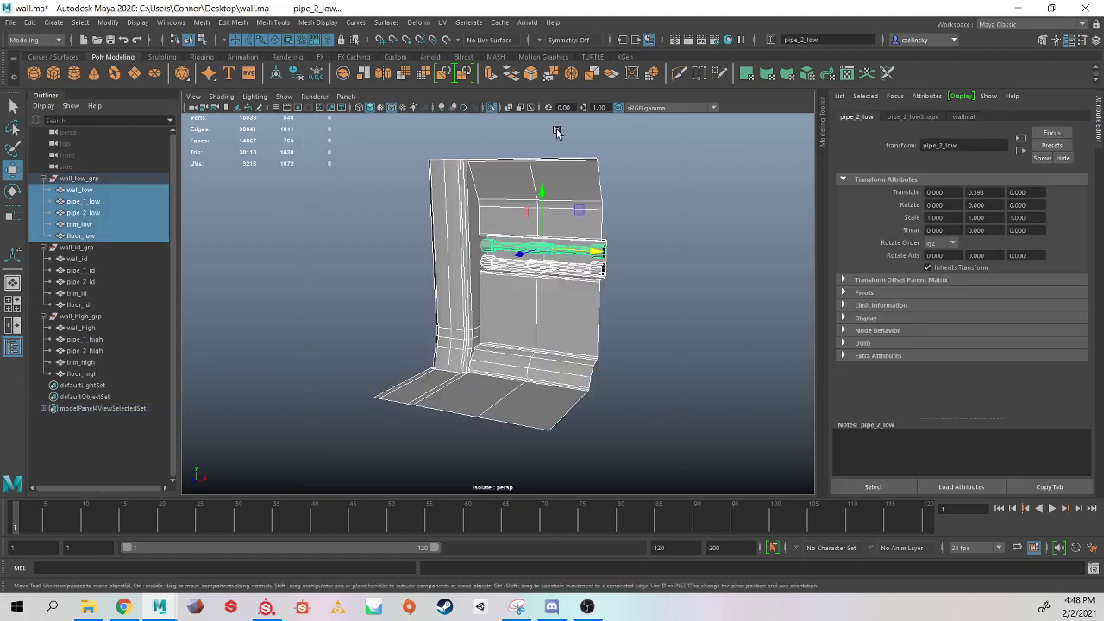
click(10, 22)
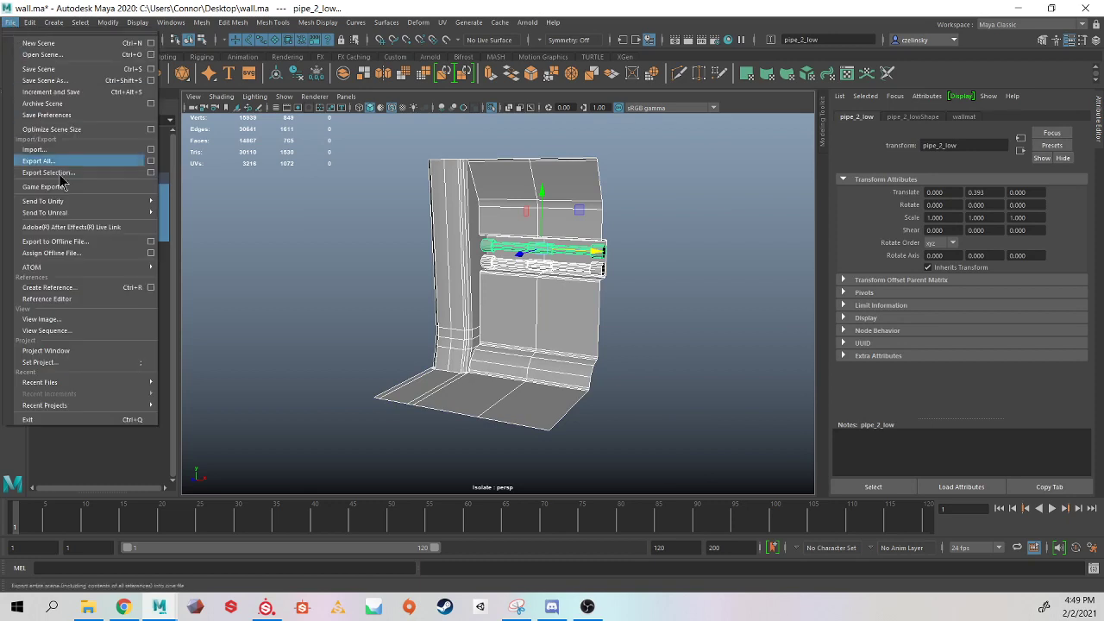
click(92, 184)
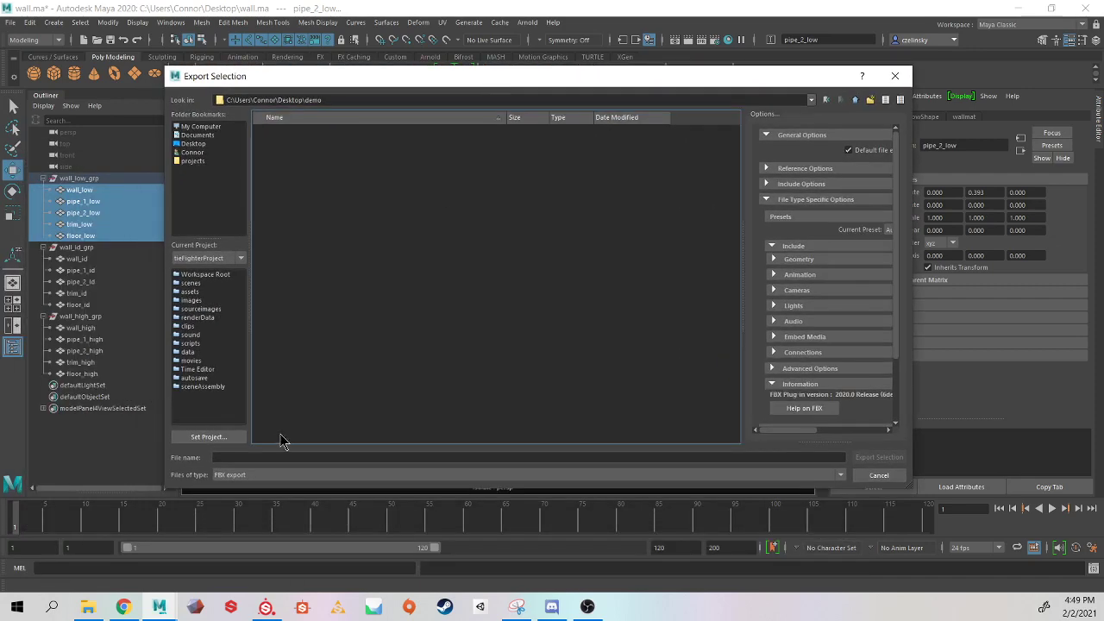
click(259, 457)
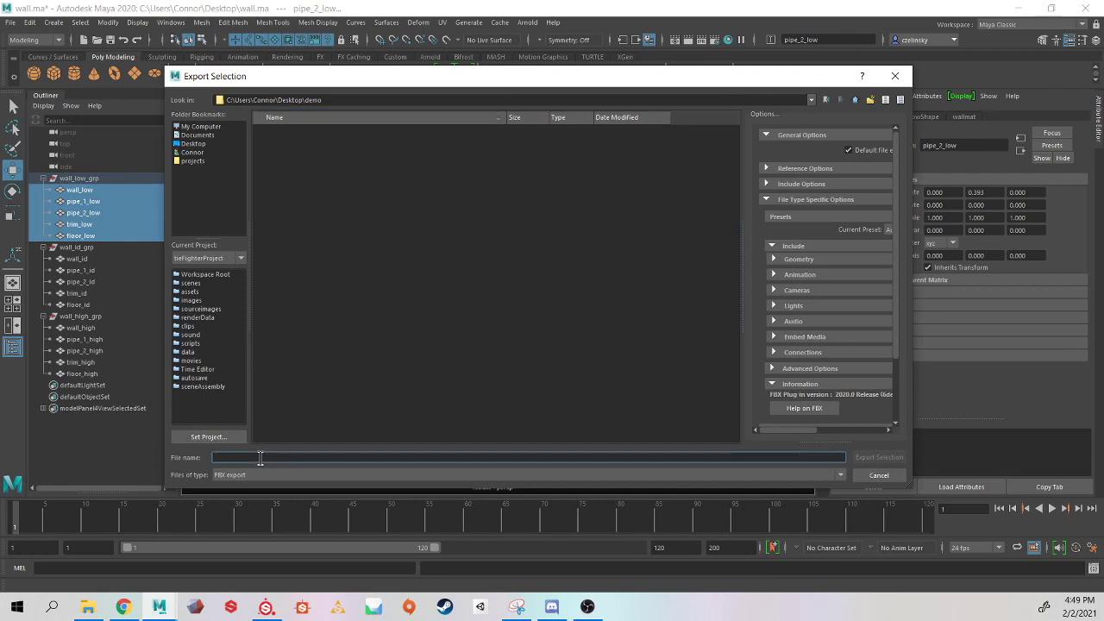
text(wall_low)
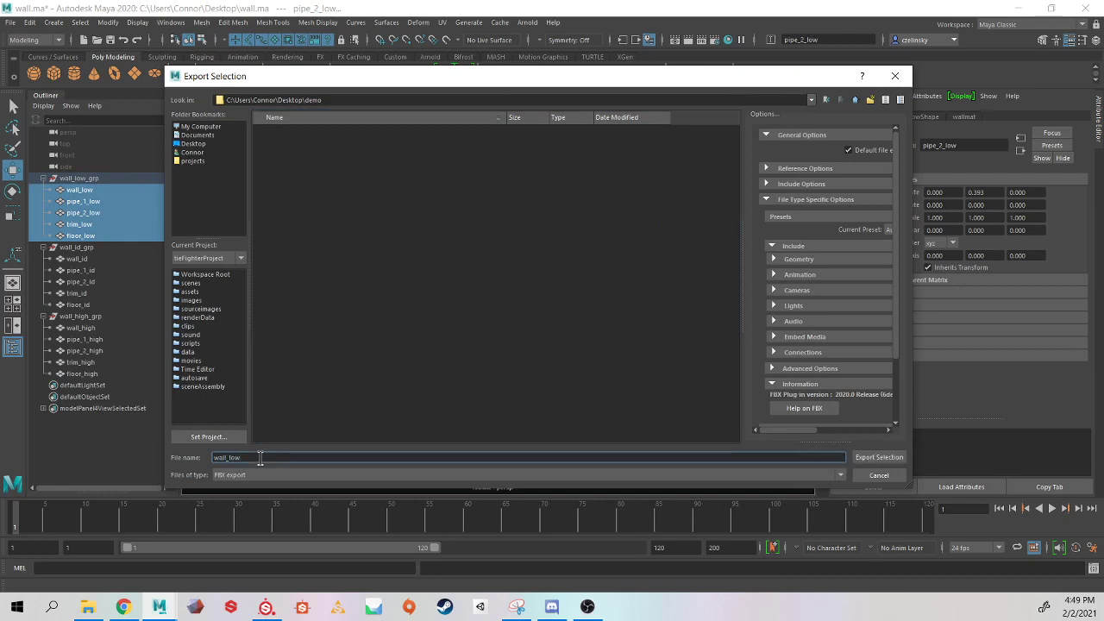
key(Return)
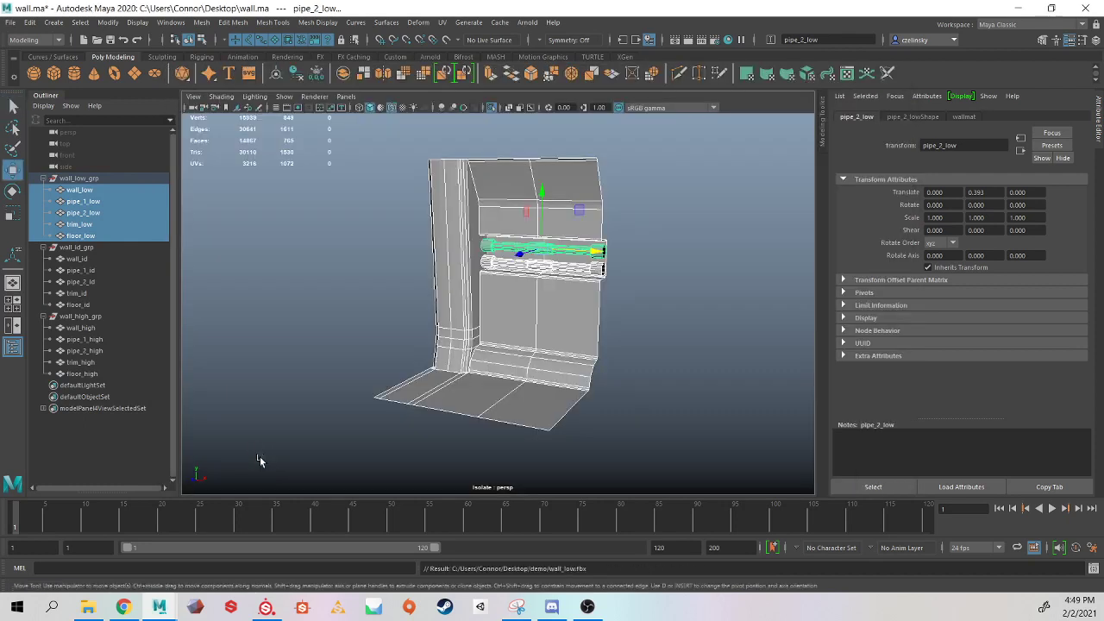
End the isolation of wall_low_grp and isolate wall_id_grp in the viewport instead.
click(104, 179)
key(ctrl+1)
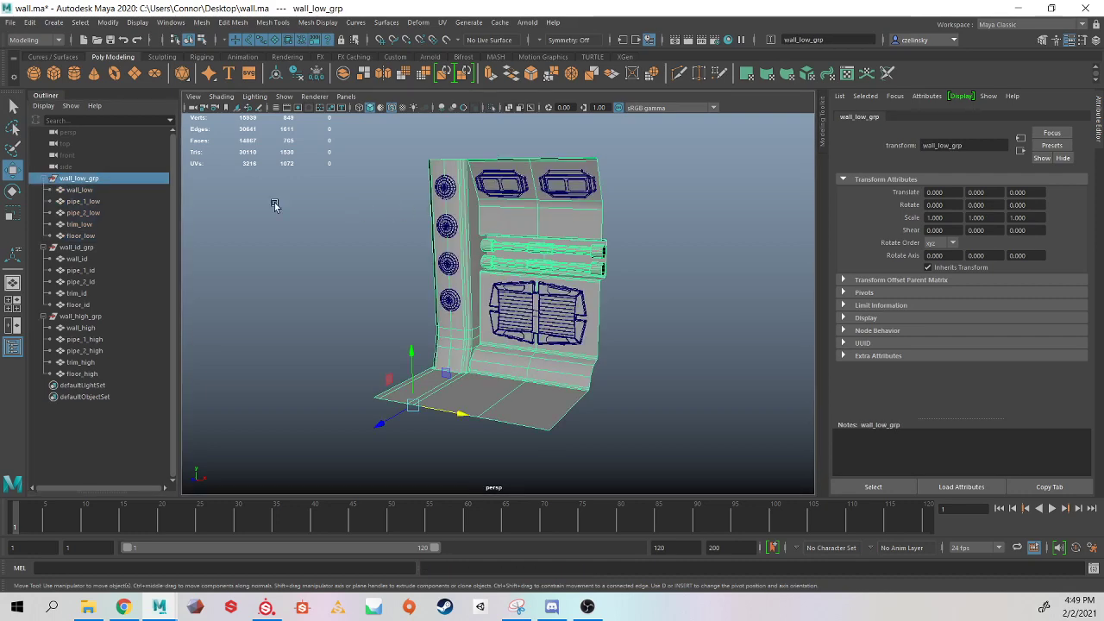
click(77, 247)
key(ctrl+1)
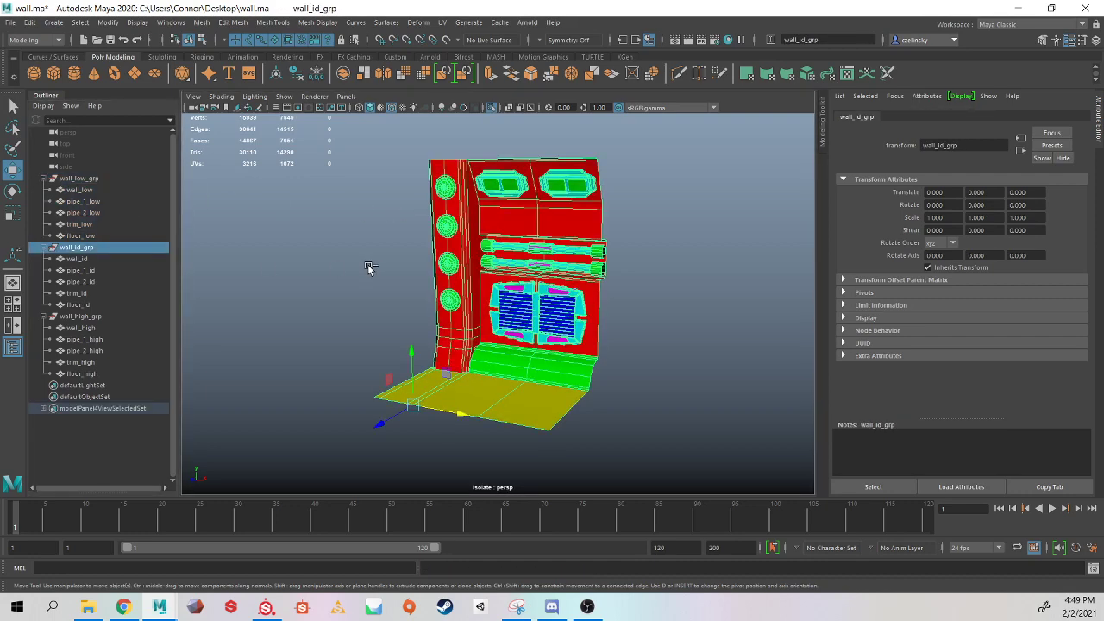
Export the five color ID meshes as an FBX file named wall_id in the demo folder.
click(363, 201)
drag(364, 201, 690, 448)
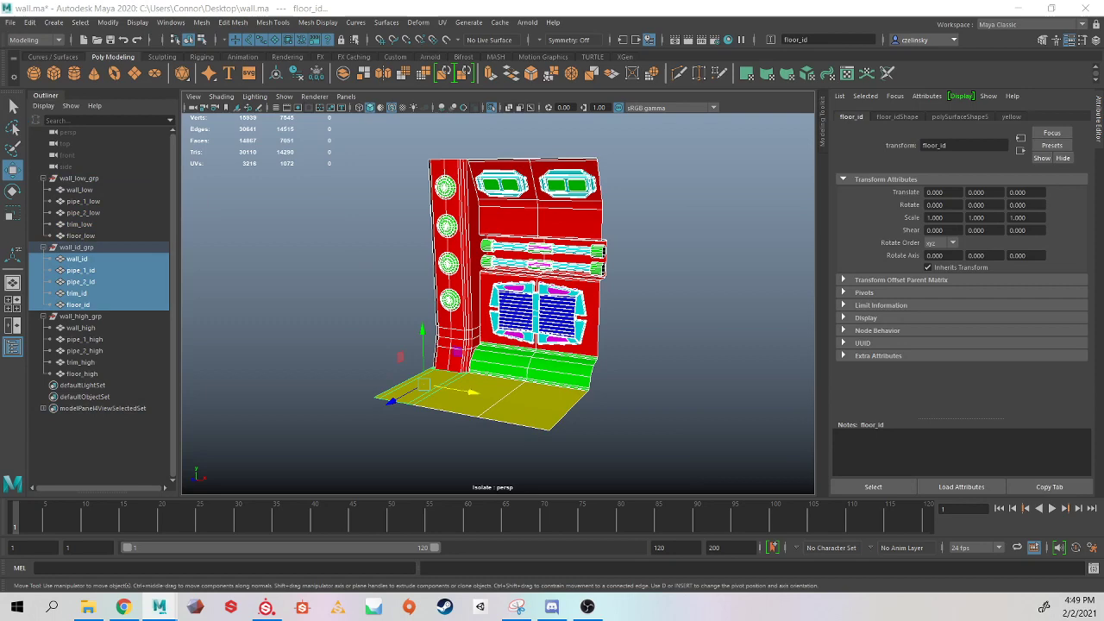
drag(0, 312, 370, 71)
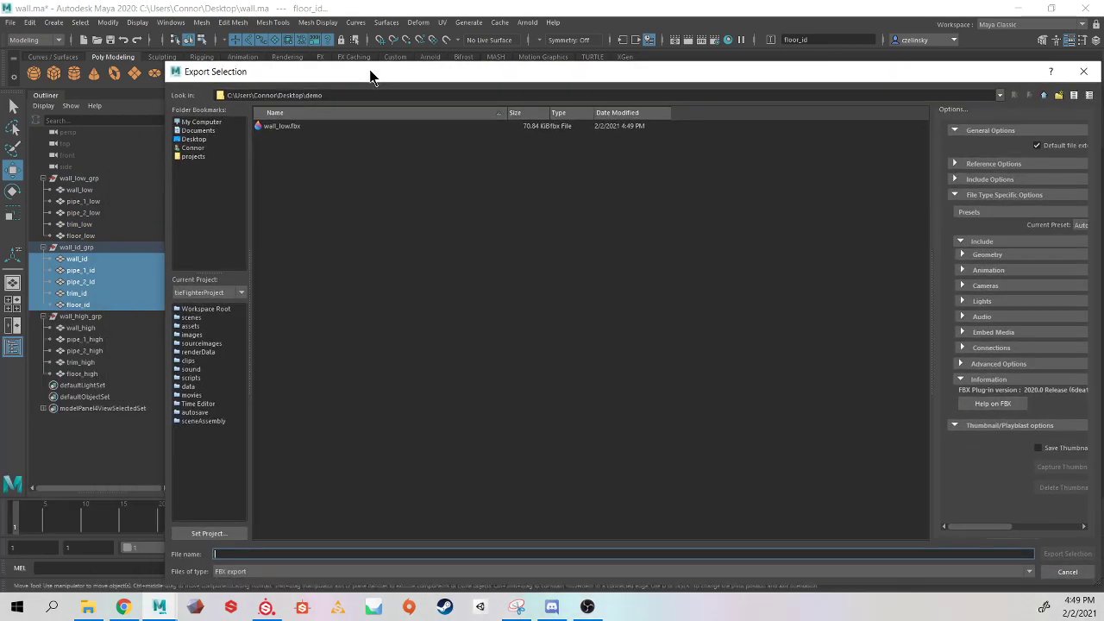
text(wall_id)
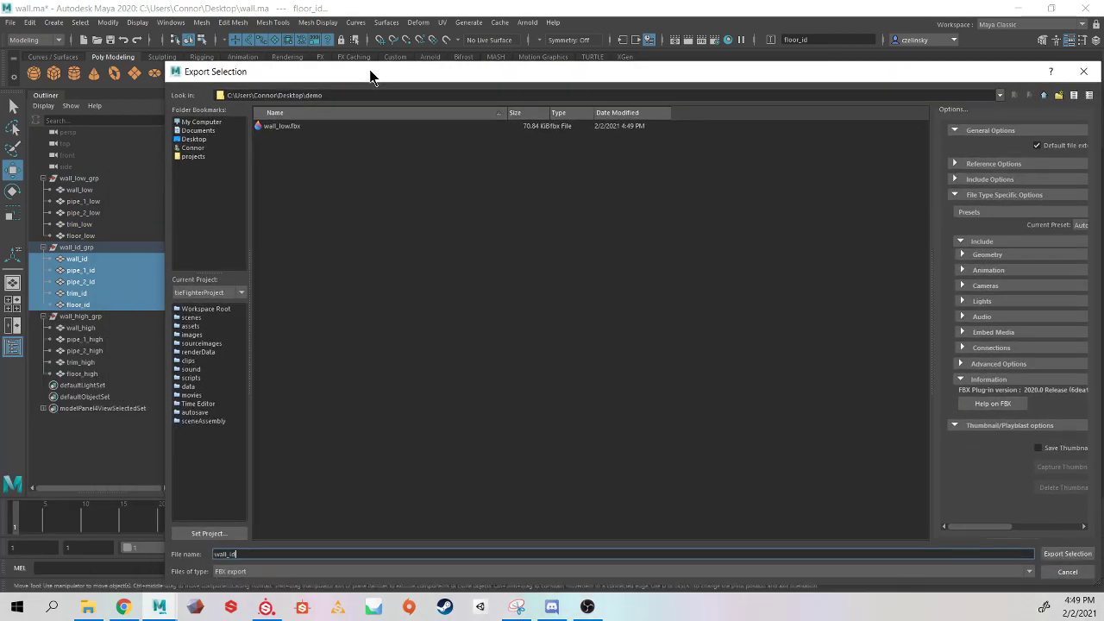
key(Return)
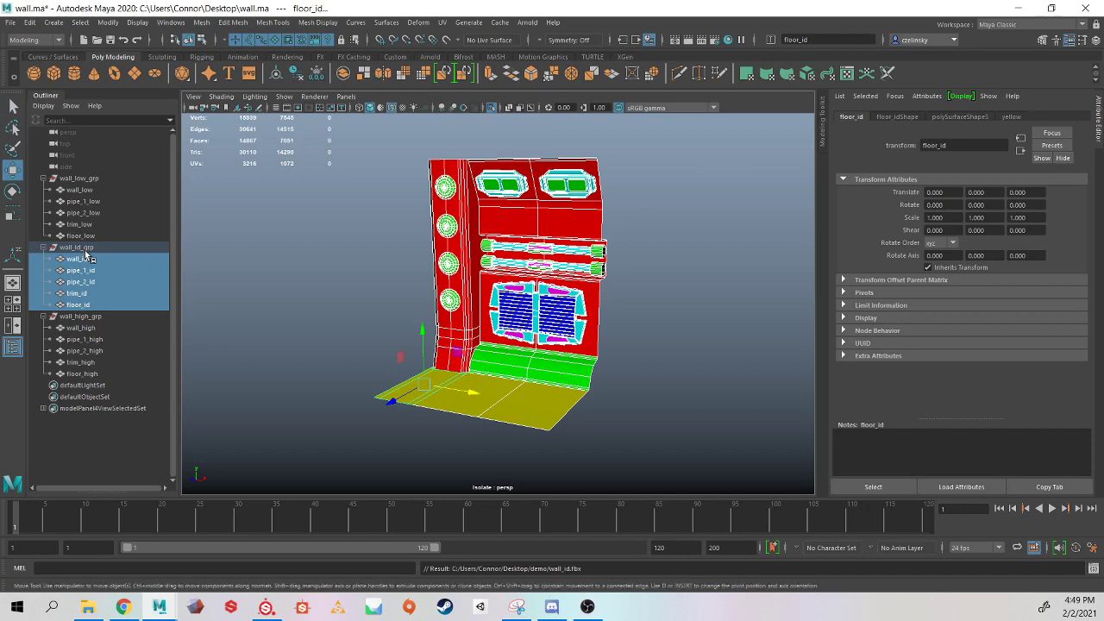
Isolate wall_high_grp and export its five meshes as an FBX file named wall_high in the demo folder.
click(95, 319)
drag(353, 160, 631, 400)
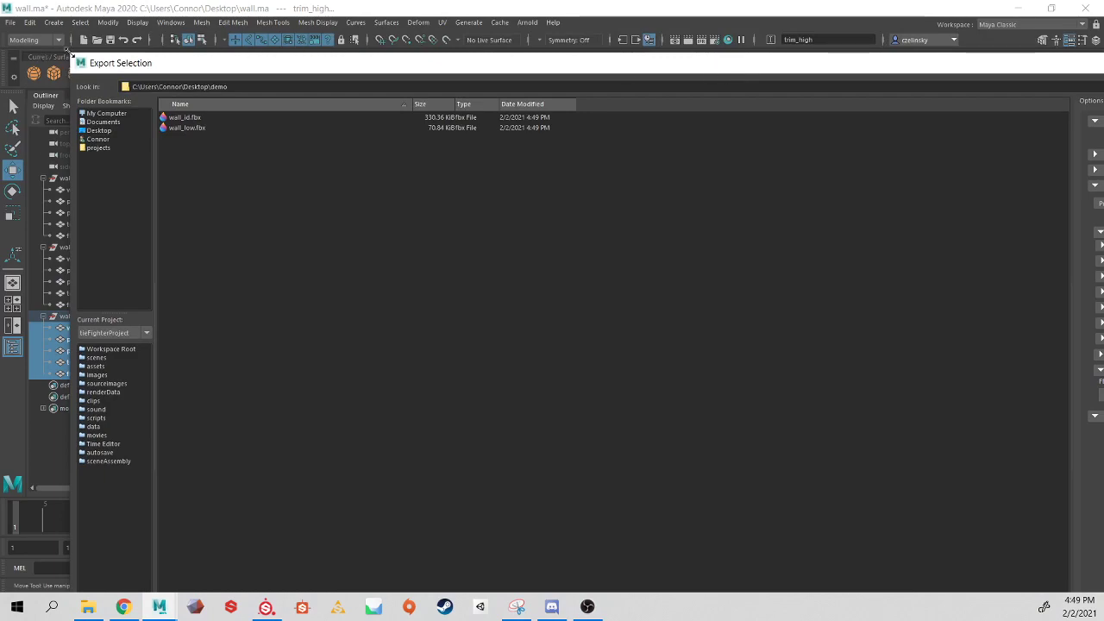
drag(71, 51, 367, 105)
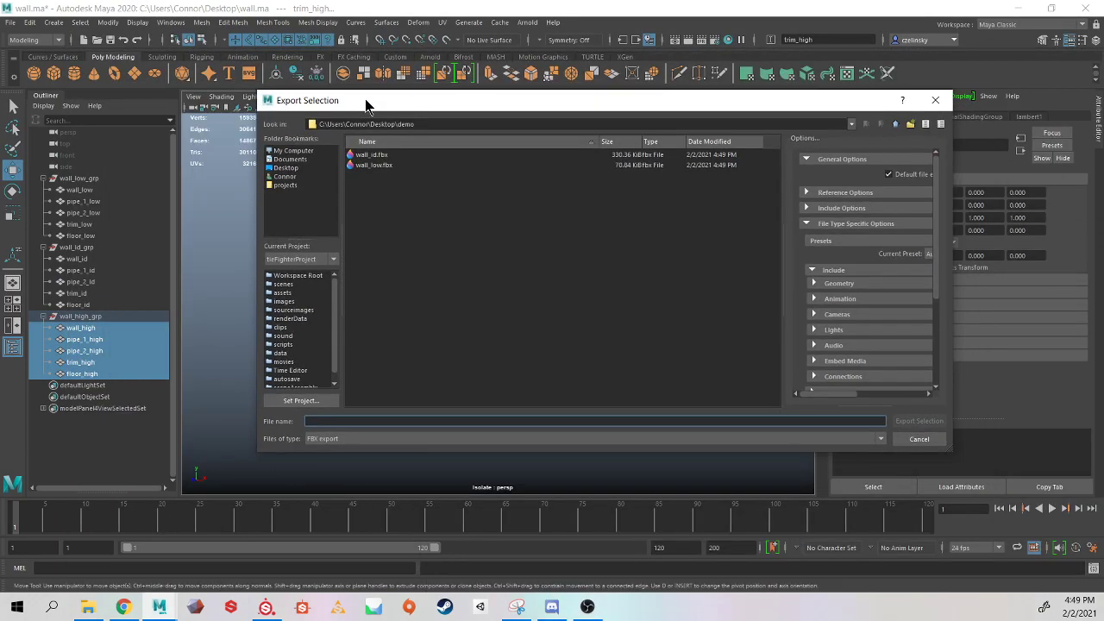
text(wall_high)
key(Return)
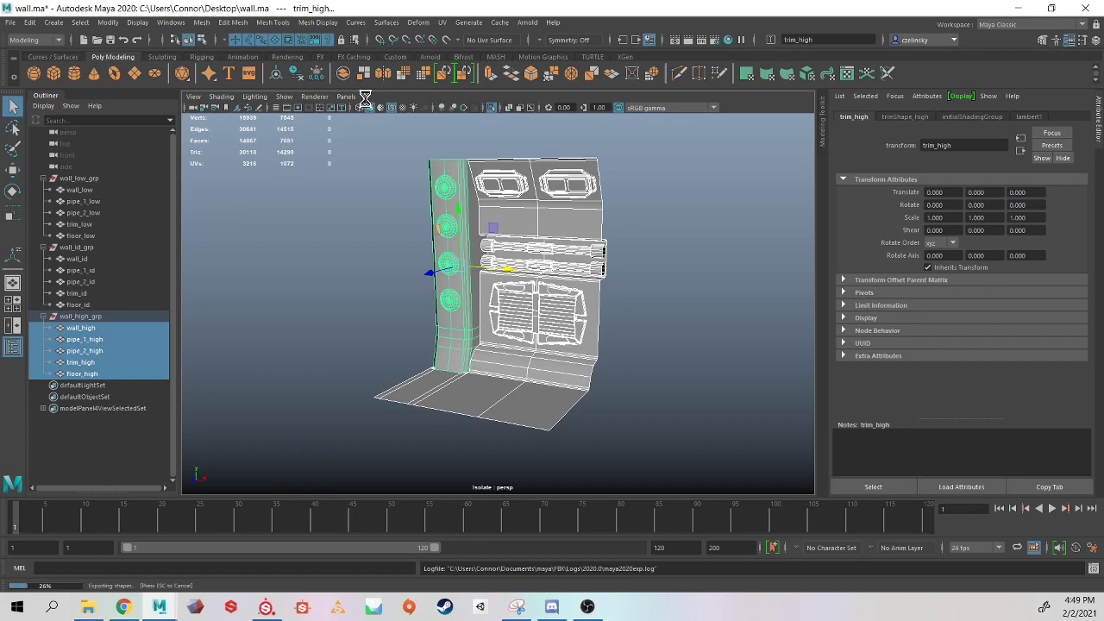
Switch to Substance Painter and start a new project with a document resolution of 2048.
click(311, 261)
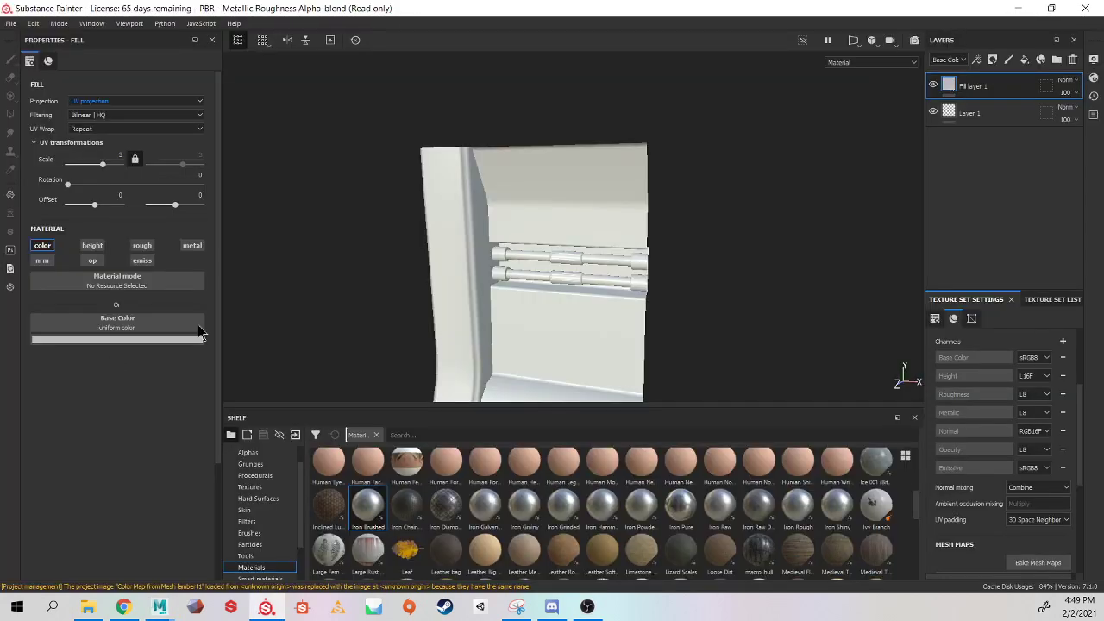
key(ctrl+n)
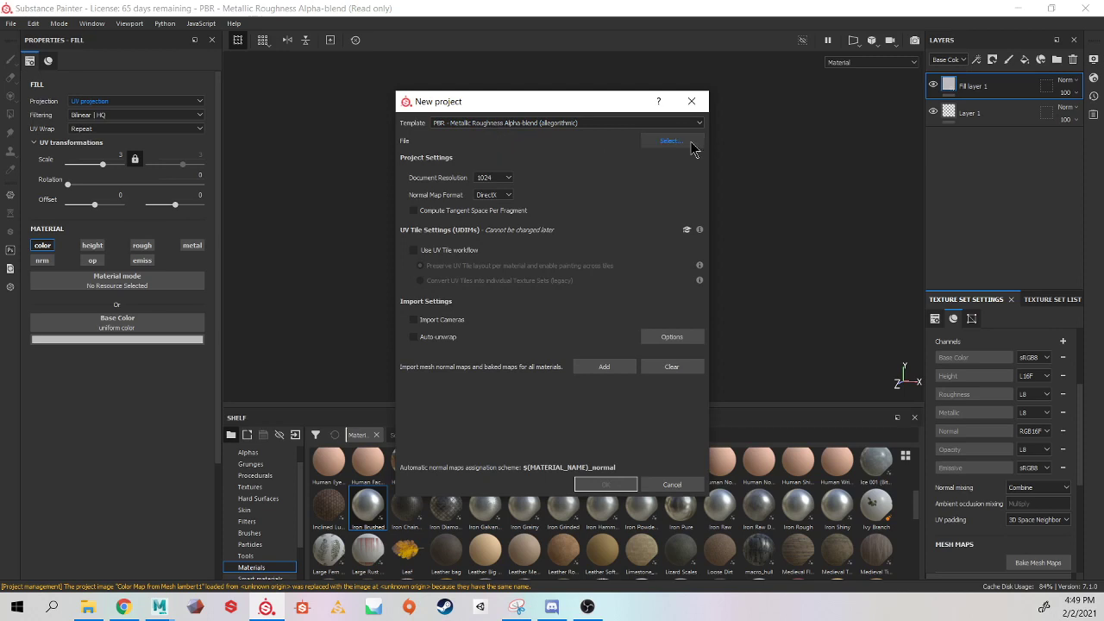
click(494, 178)
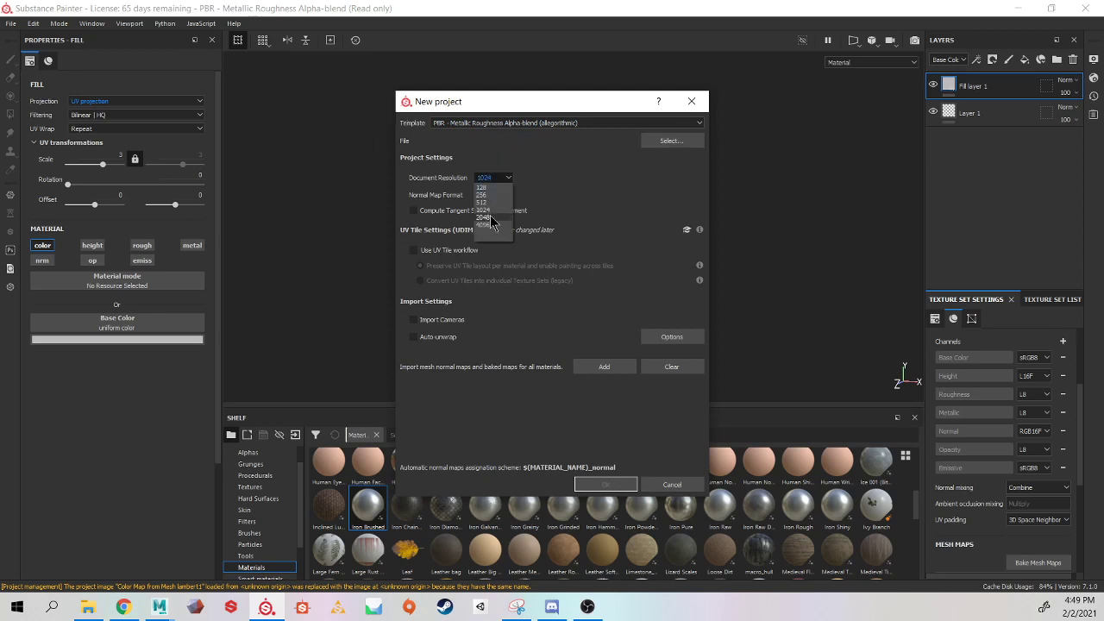
click(490, 218)
Choose wall_low from the Desktop demo folder as the new project's mesh file.
click(670, 140)
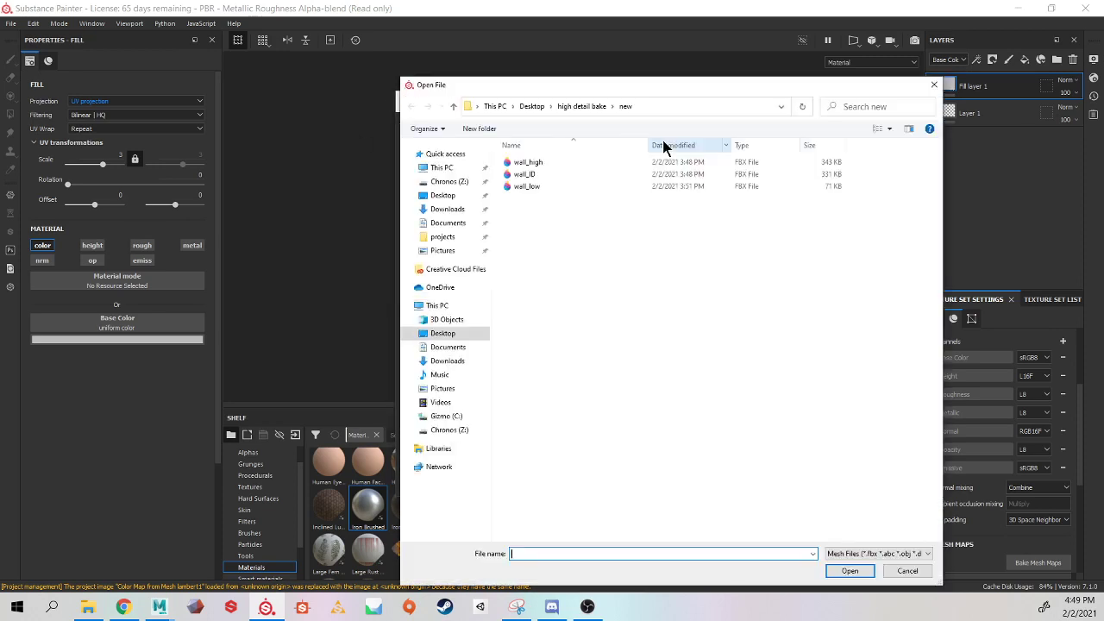
click(527, 106)
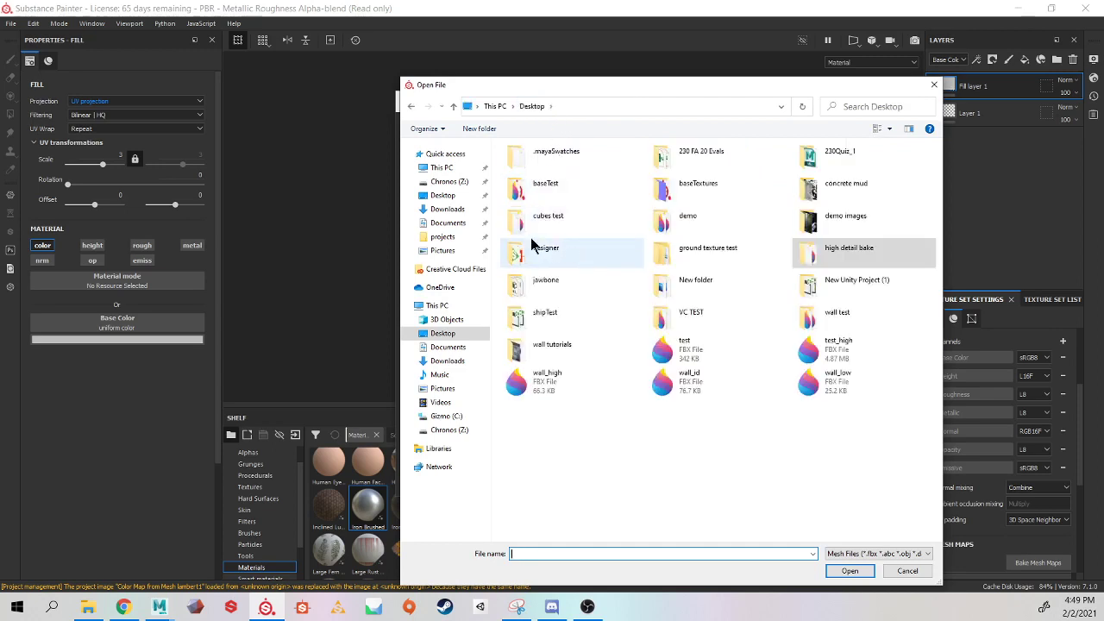
double_click(720, 214)
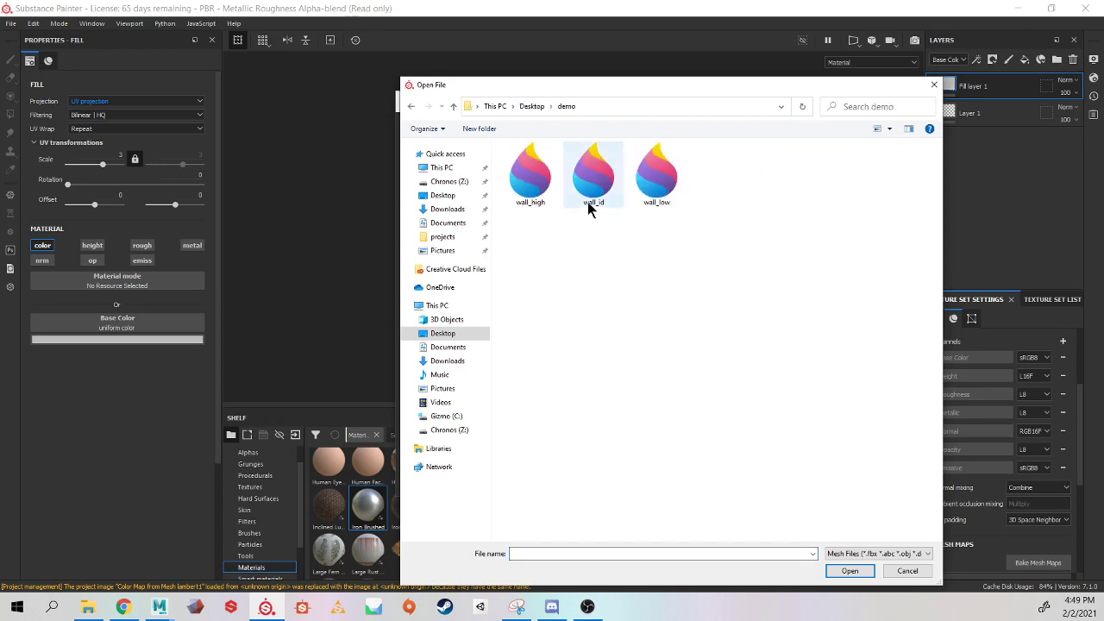
double_click(668, 180)
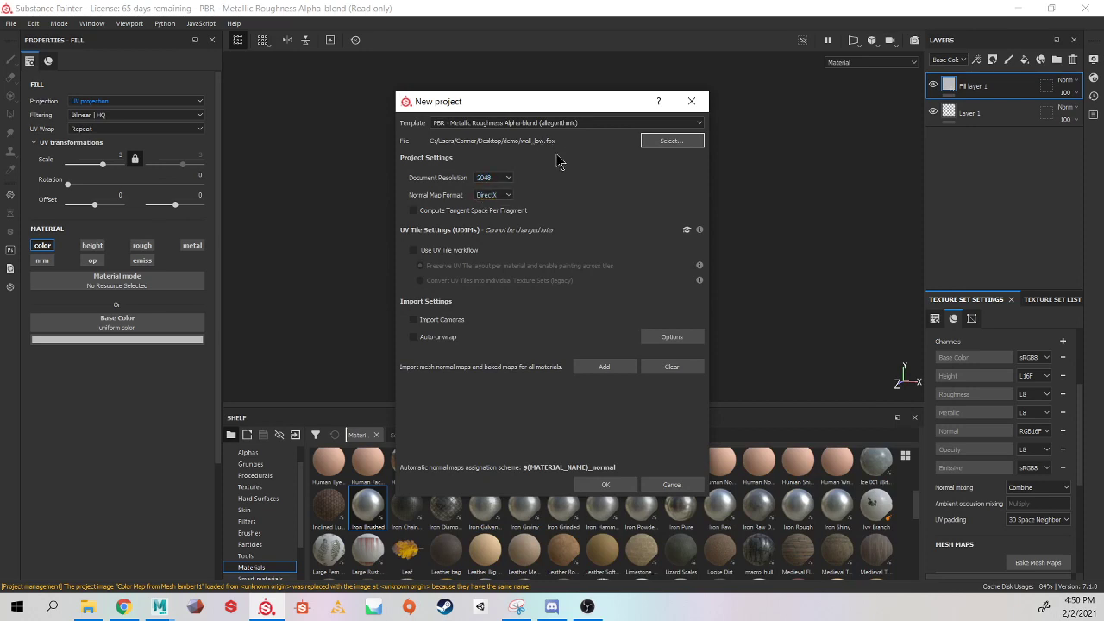
Create the project, discarding the open project's changes, and check the model and its texture set list.
drag(465, 94, 436, 65)
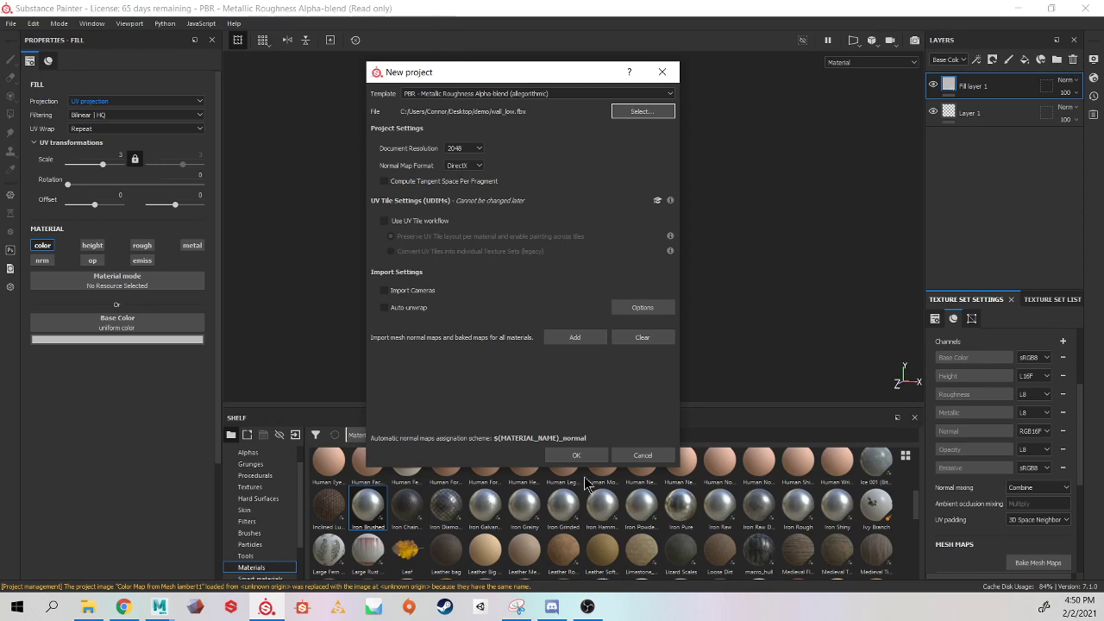
click(577, 455)
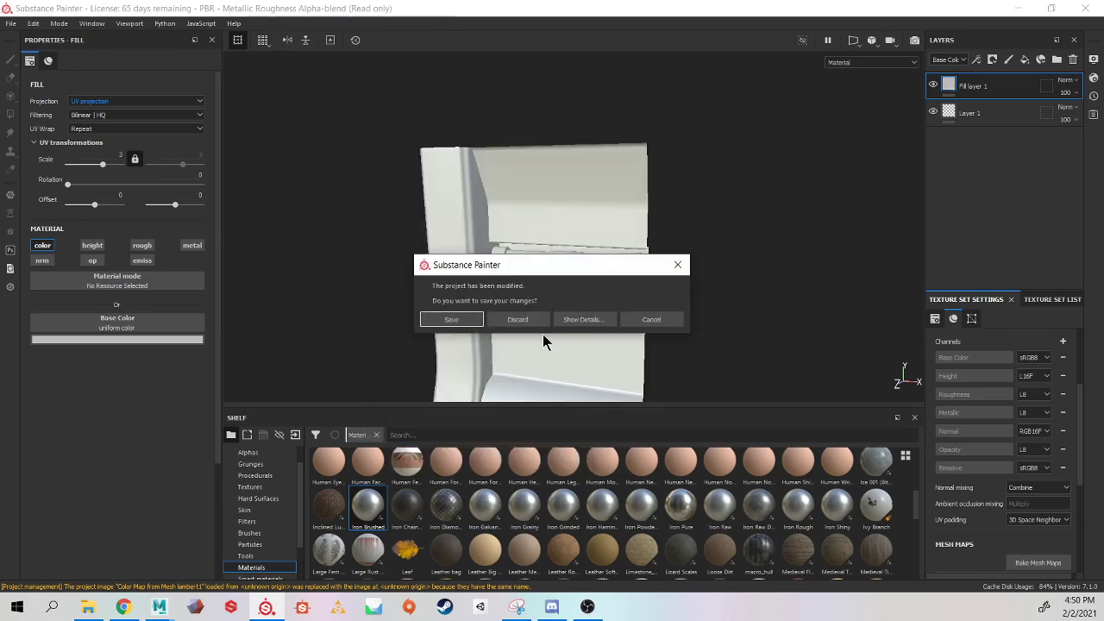
click(521, 322)
alt+drag(496, 175, 508, 183)
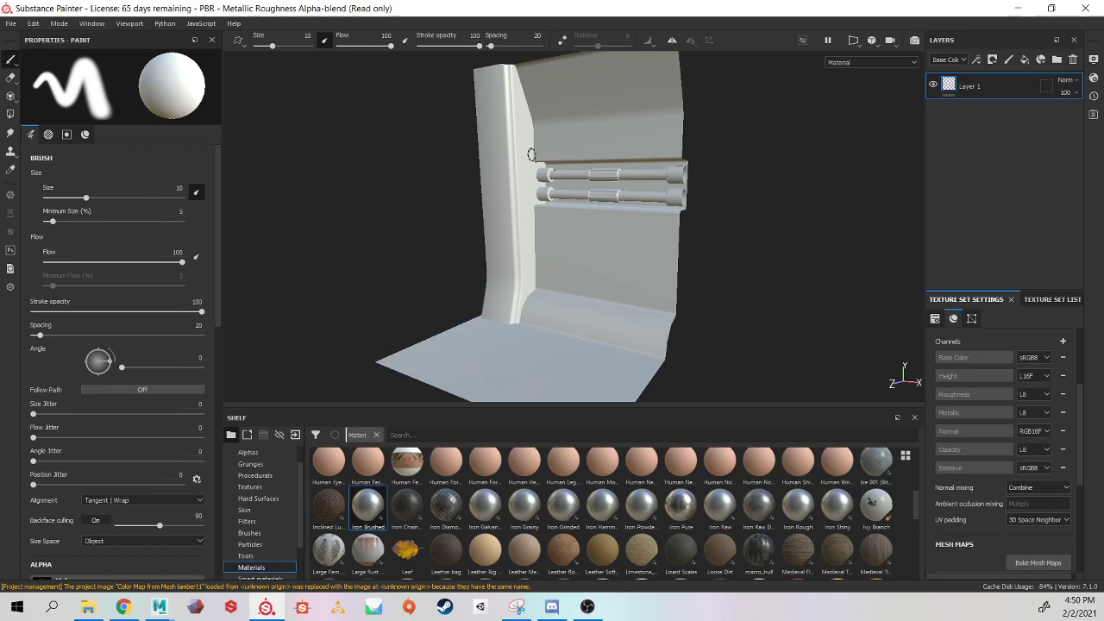
click(1052, 300)
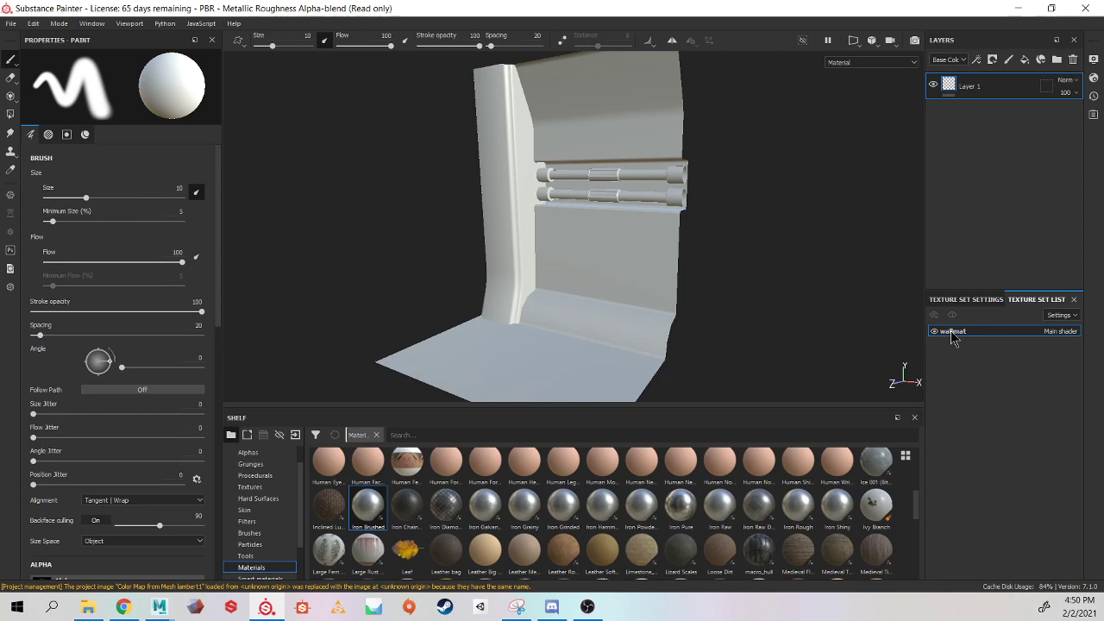
click(969, 300)
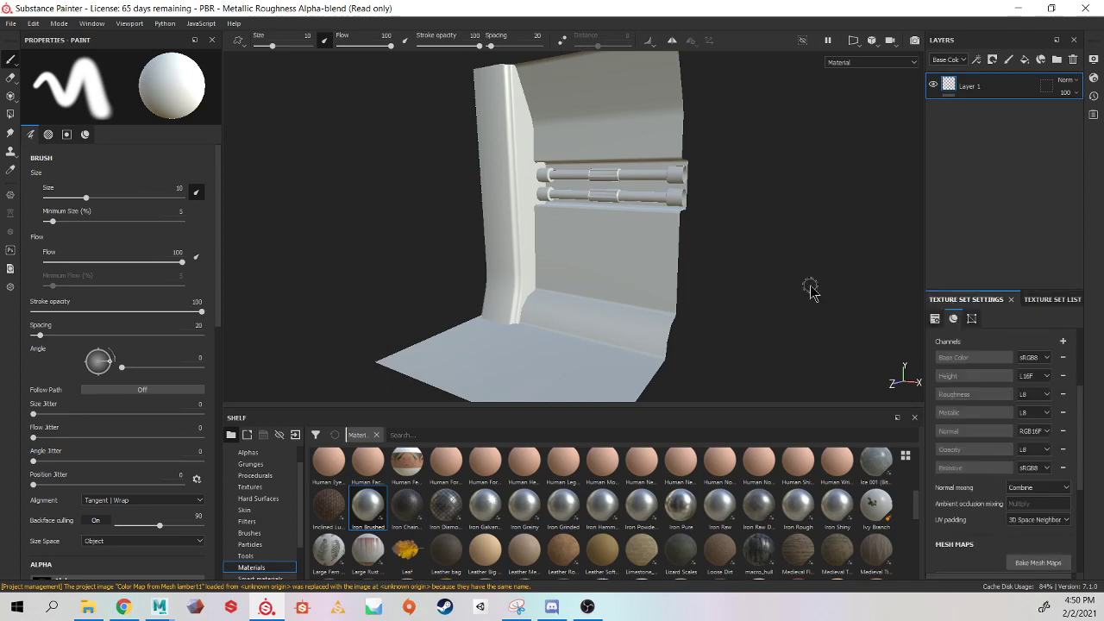
Add wall_high from the demo folder as the high definition mesh in the mesh map baking settings.
drag(480, 114, 478, 57)
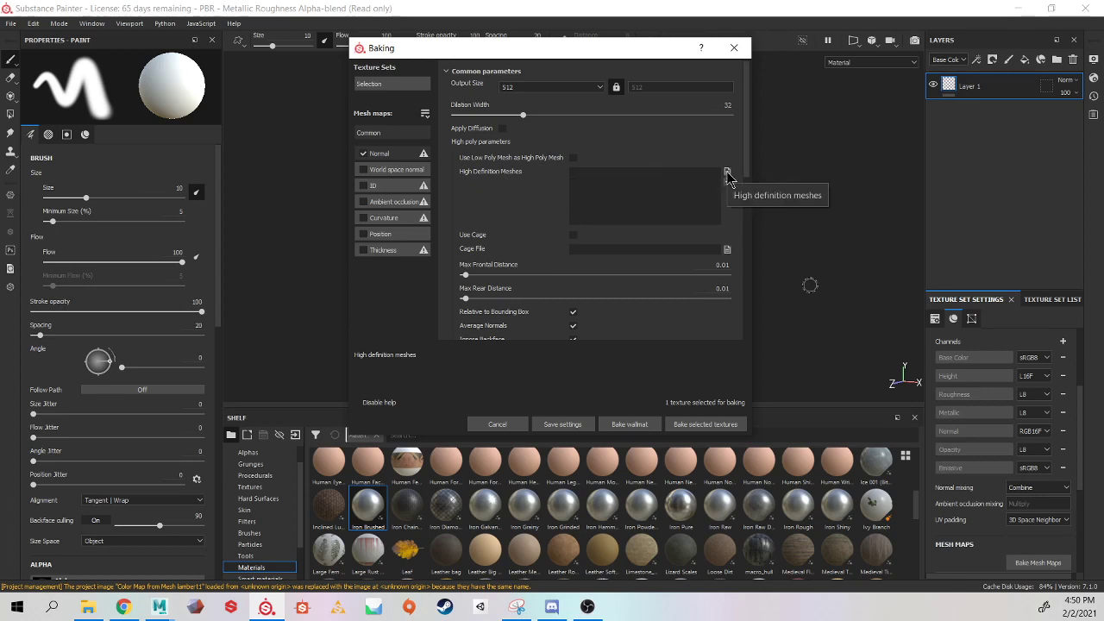
click(727, 174)
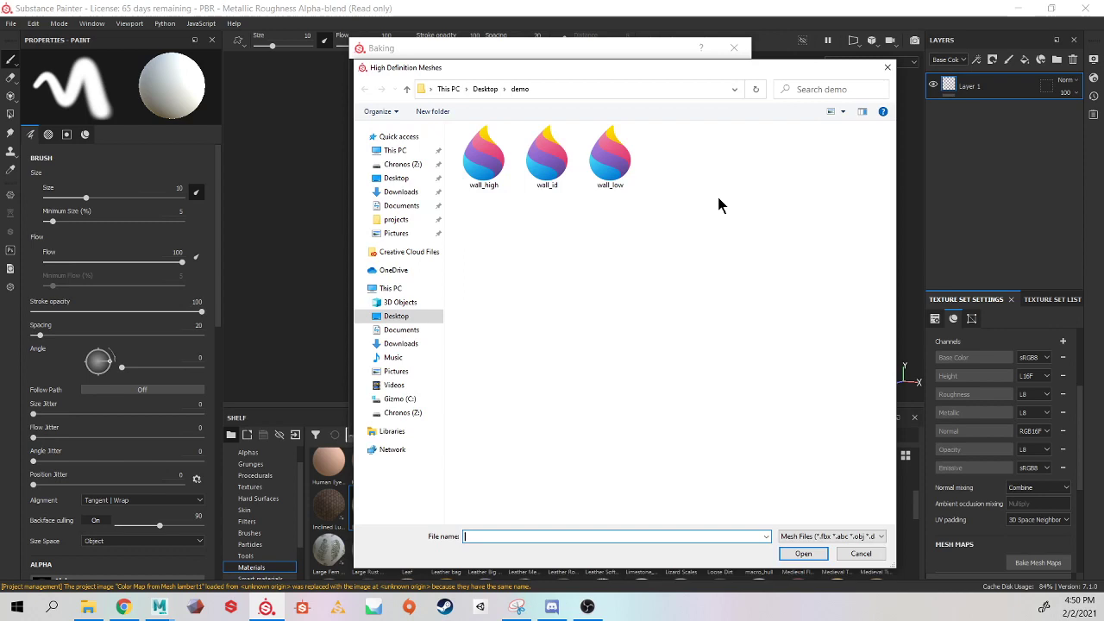
double_click(484, 164)
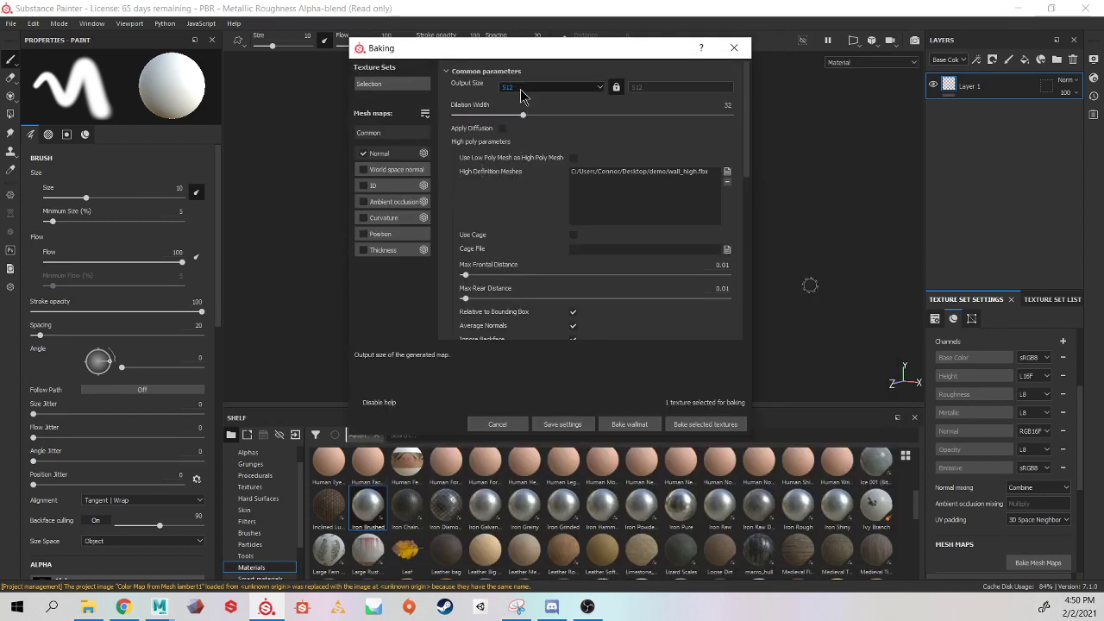
Set the baking output size to 2048 and bake the selected normal map.
click(522, 88)
click(512, 143)
drag(434, 46, 641, 58)
click(916, 437)
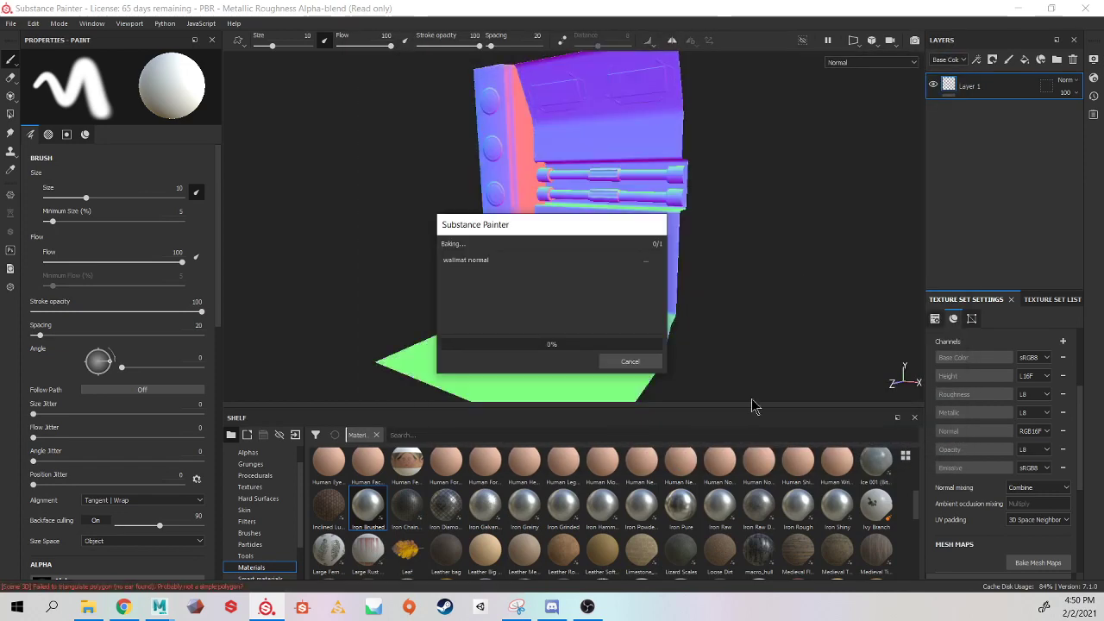
click(639, 361)
Examine the baked normal details on the wall panels, round trim details and pipes from close up.
scroll(666, 286, up, 6)
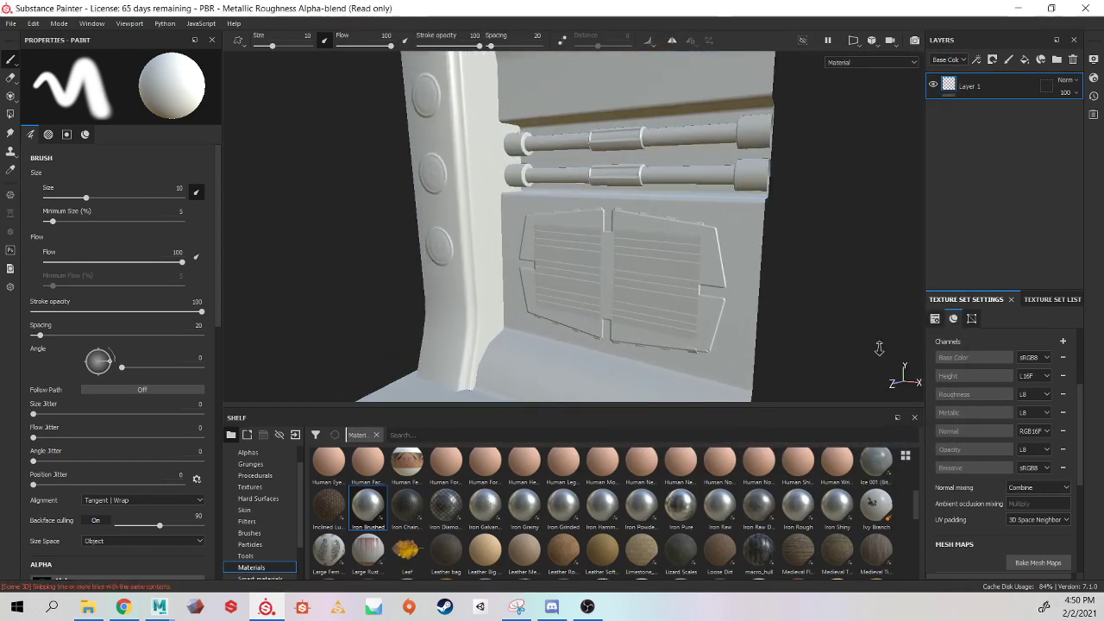
alt+middle_drag(667, 286, 606, 239)
mouse_move(607, 239)
alt+mouse_down()
mouse_move(695, 237)
mouse_move(593, 233)
alt+mouse_up()
alt+middle_drag(593, 233, 740, 390)
mouse_move(513, 246)
alt+mouse_down()
mouse_move(591, 227)
mouse_move(508, 247)
alt+mouse_up()
alt+right_drag(508, 248, 470, 258)
alt+drag(470, 259, 512, 327)
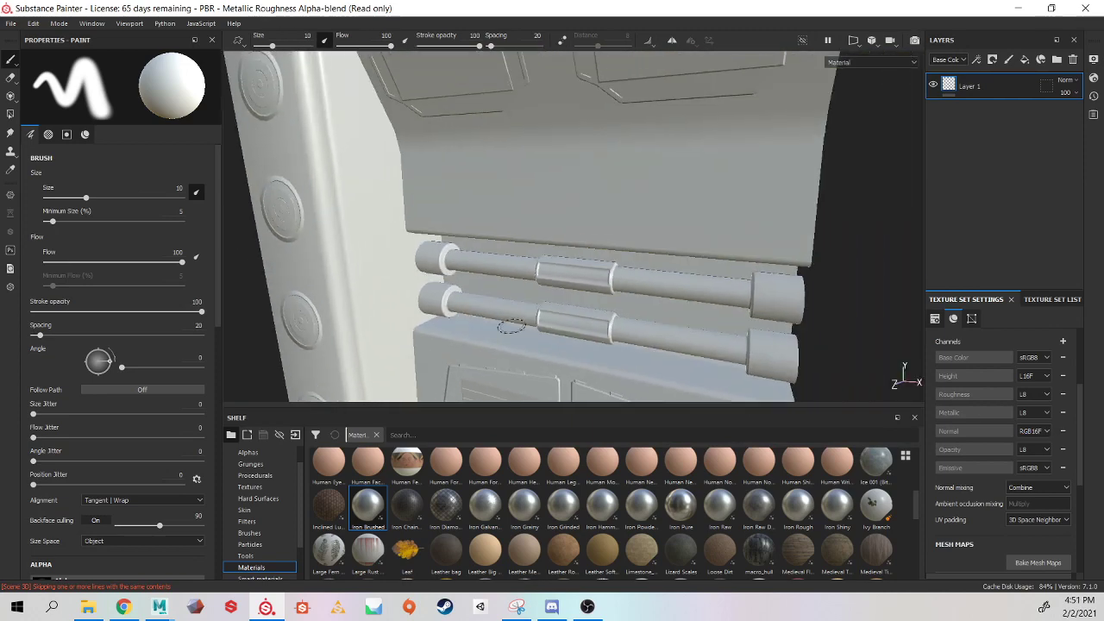
Rebake the normal map with a dilation width of 57 and inspect the wall's trim, pipes and lower panels.
click(1052, 561)
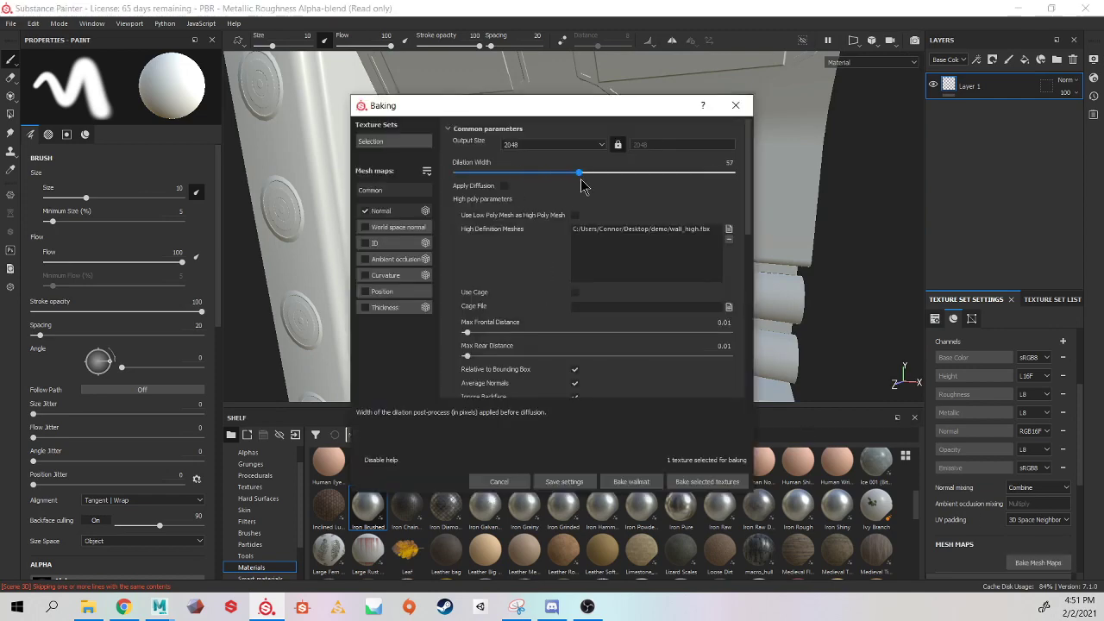
click(706, 479)
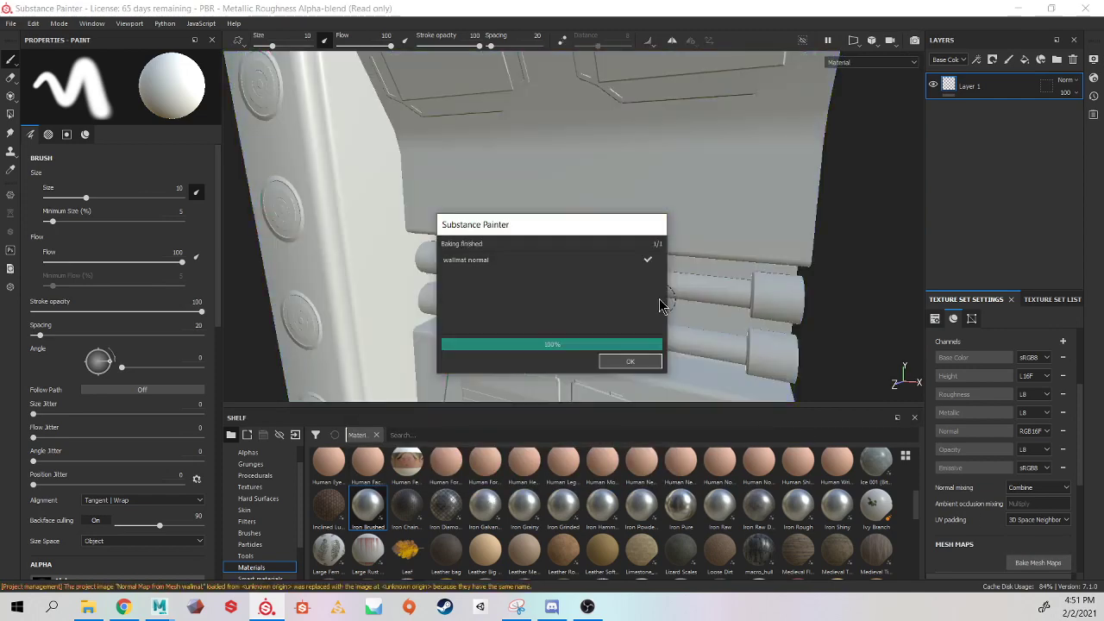
click(630, 362)
alt+drag(428, 317, 586, 308)
alt+middle_drag(586, 308, 532, 220)
alt+drag(532, 221, 456, 224)
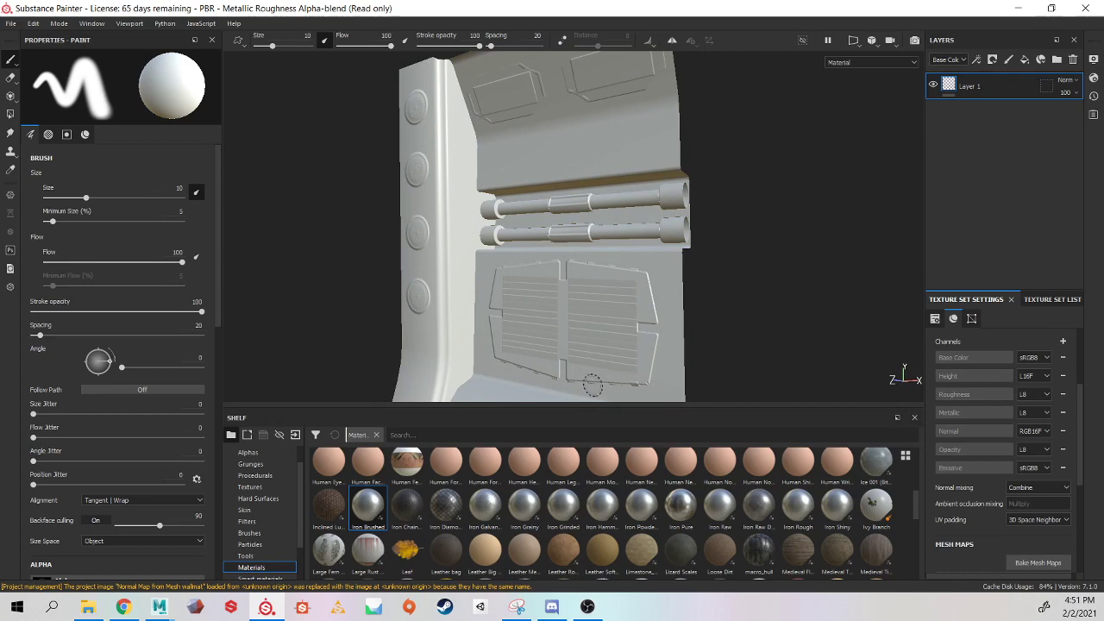
alt+drag(487, 300, 508, 283)
Set the dilation width to 15 in the mesh map baking settings.
click(1039, 562)
click(484, 171)
mouse_move(486, 174)
mouse_down()
mouse_move(525, 174)
mouse_move(494, 174)
mouse_up()
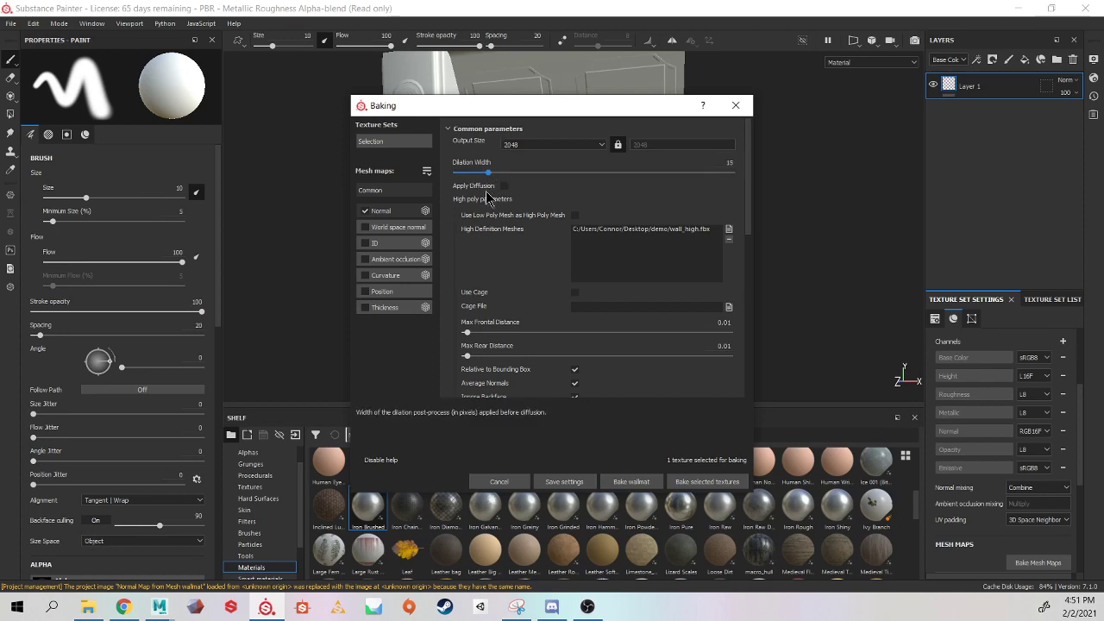
Set the max frontal distance to 0.224 and rebake the selected normal map.
scroll(538, 274, down, 2)
scroll(538, 274, down, 1)
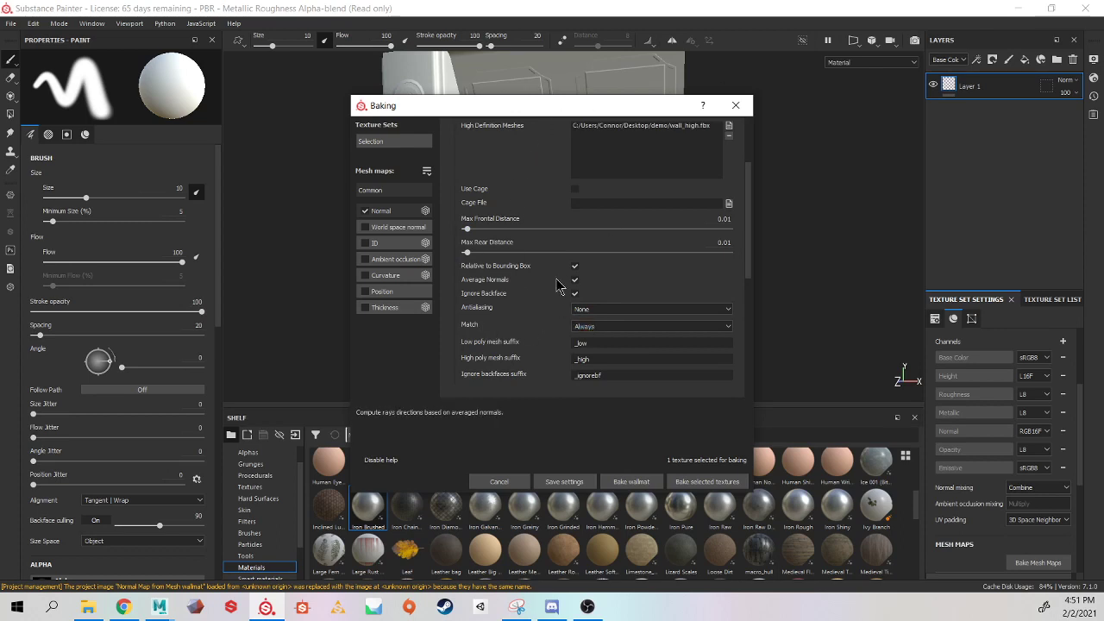
drag(467, 229, 522, 233)
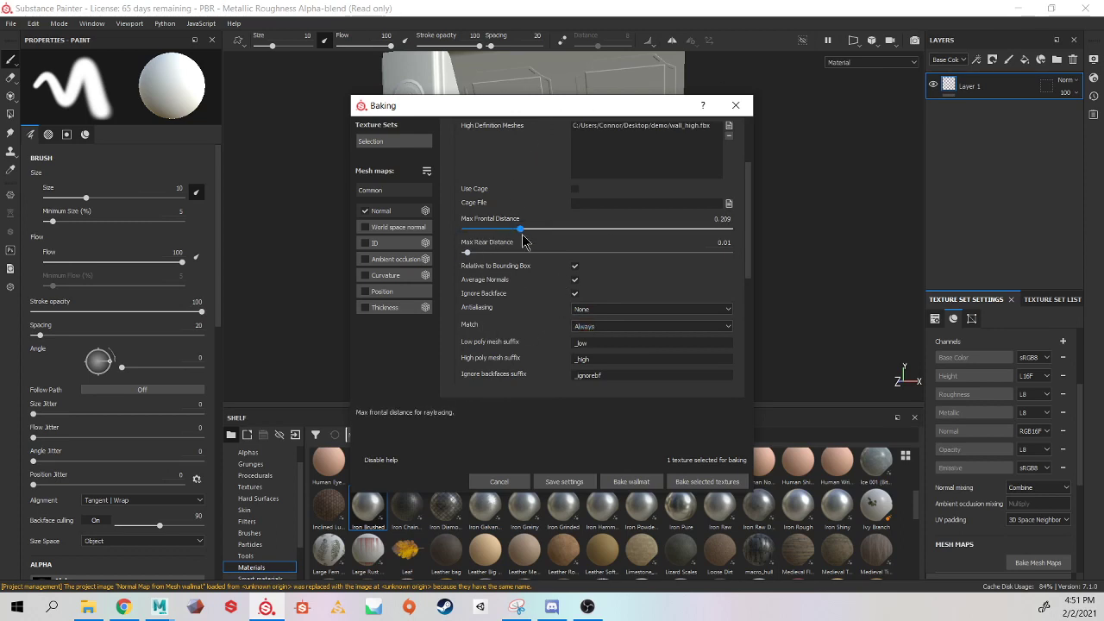
click(731, 481)
click(630, 360)
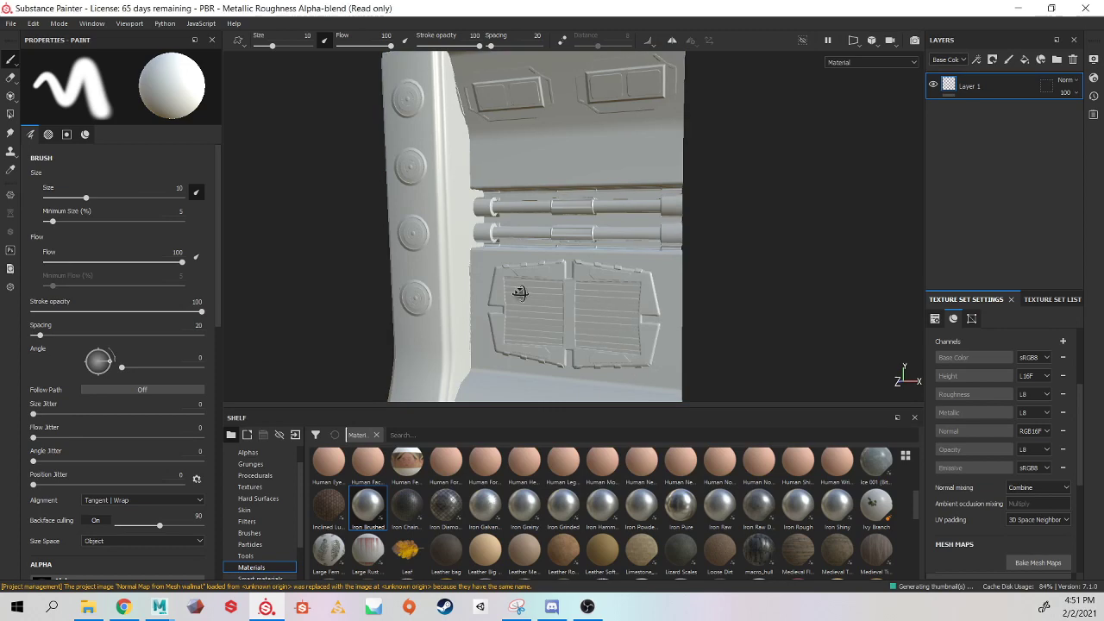
Examine the baked normals on the lower vent panels and around the pipes from close up for projection errors.
alt+drag(518, 288, 540, 280)
alt+right_drag(540, 281, 560, 237)
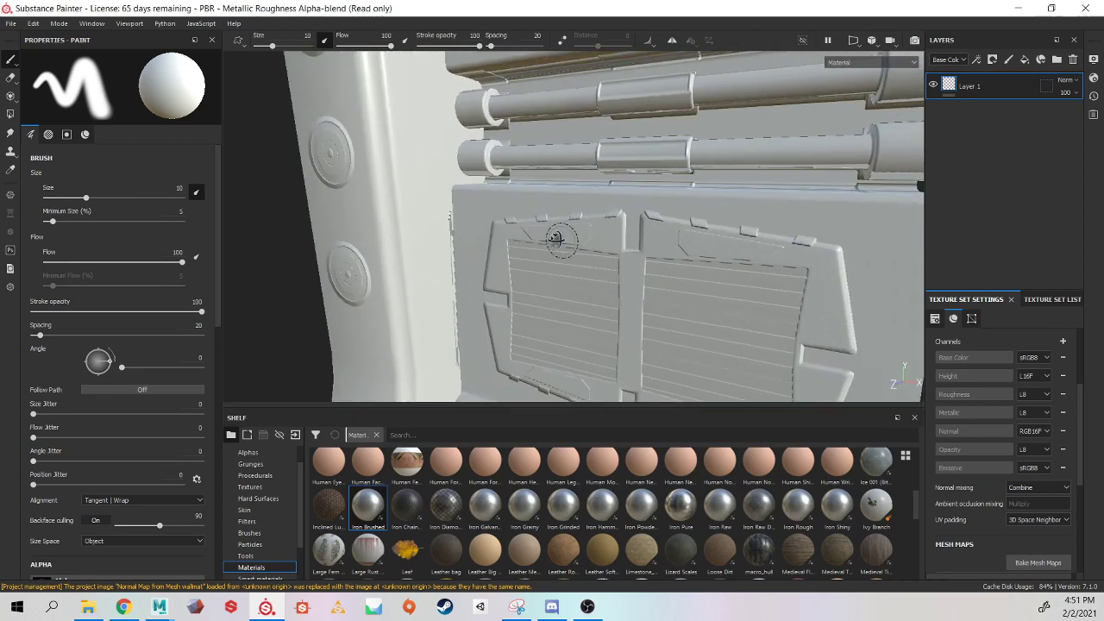
alt+drag(559, 237, 585, 251)
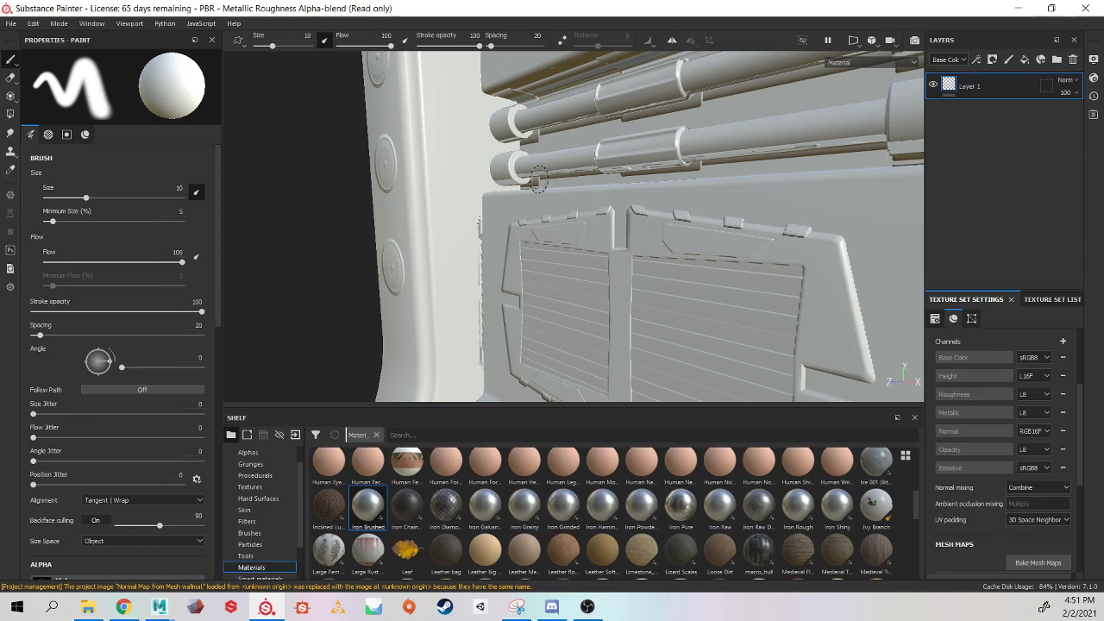
alt+right_drag(533, 220, 788, 279)
alt+middle_drag(789, 278, 708, 288)
alt+drag(707, 288, 674, 148)
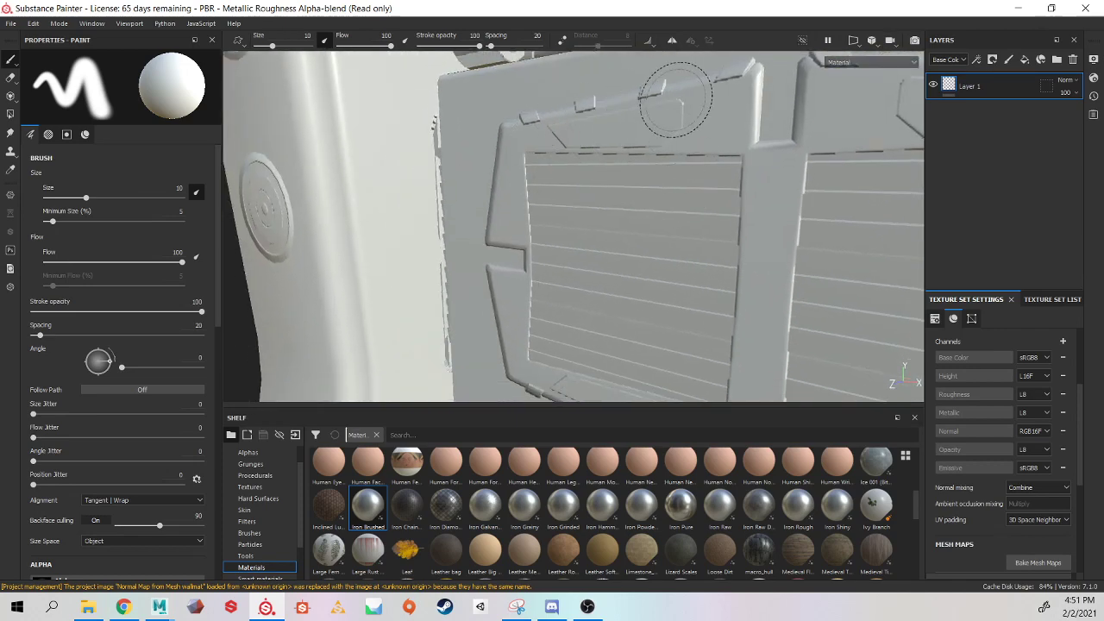
alt+drag(376, 138, 380, 97)
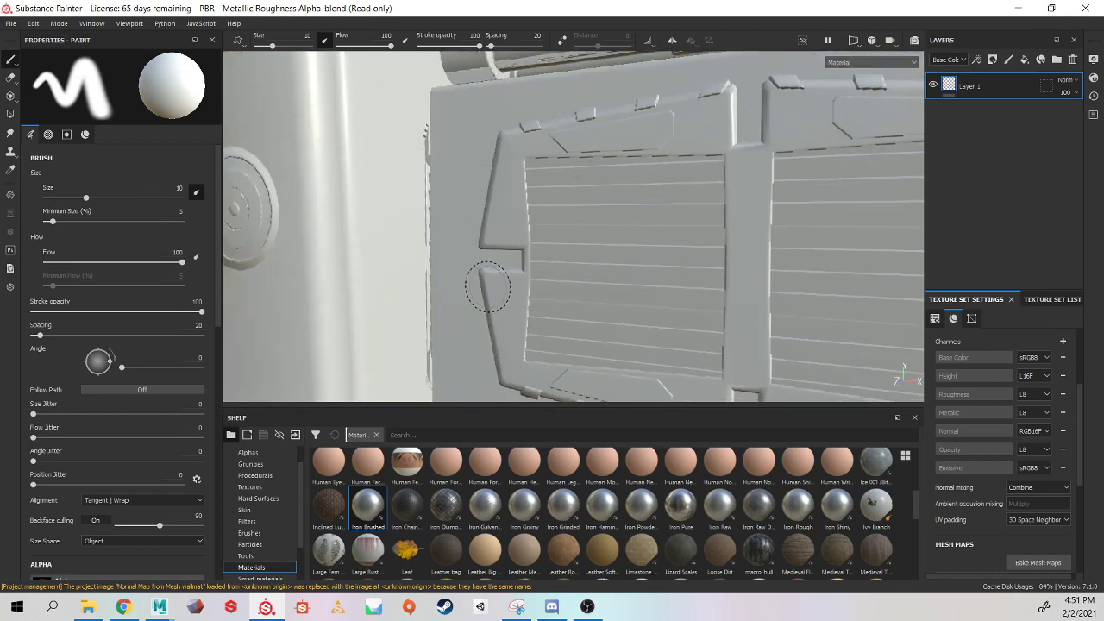
alt+drag(504, 252, 253, 215)
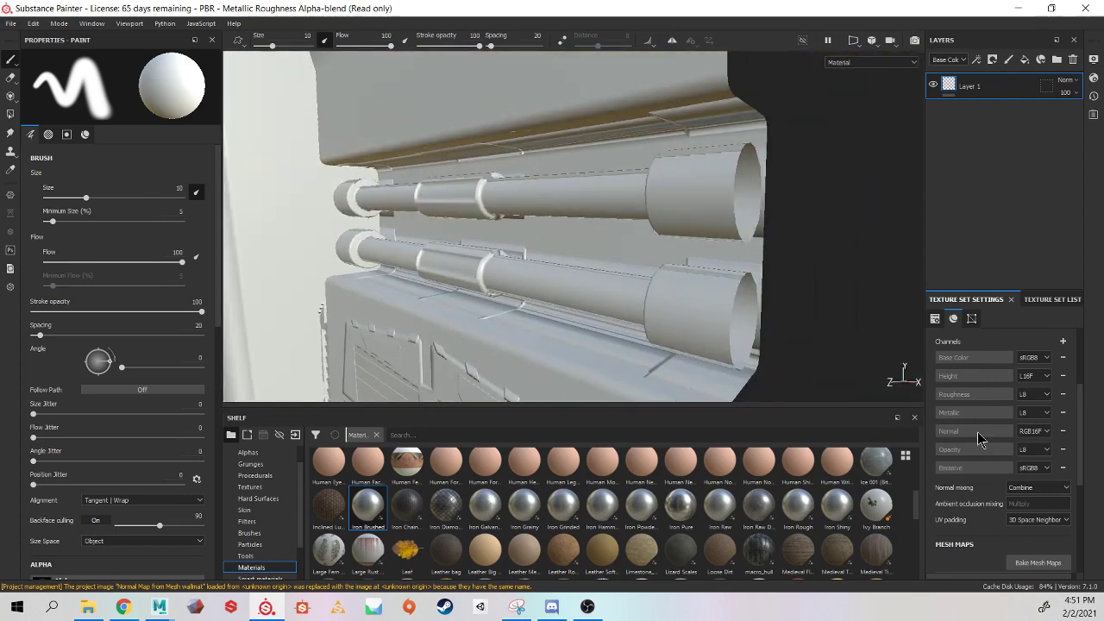
Set the bake matching to By Mesh Name and check the low poly and high poly mesh suffixes.
click(1066, 566)
scroll(573, 294, down, 6)
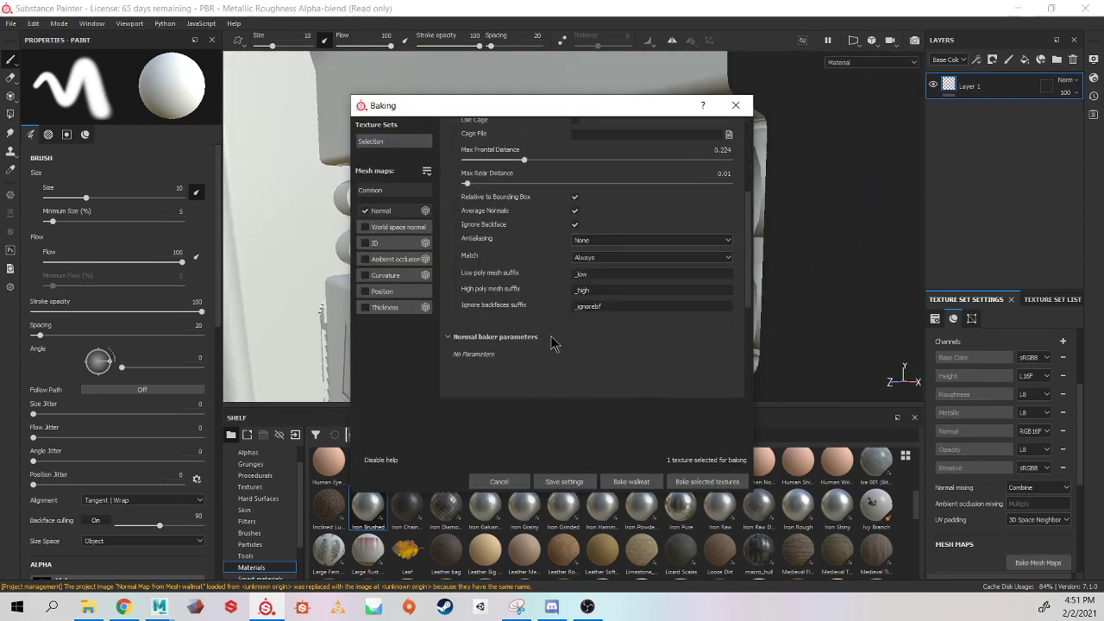
click(590, 257)
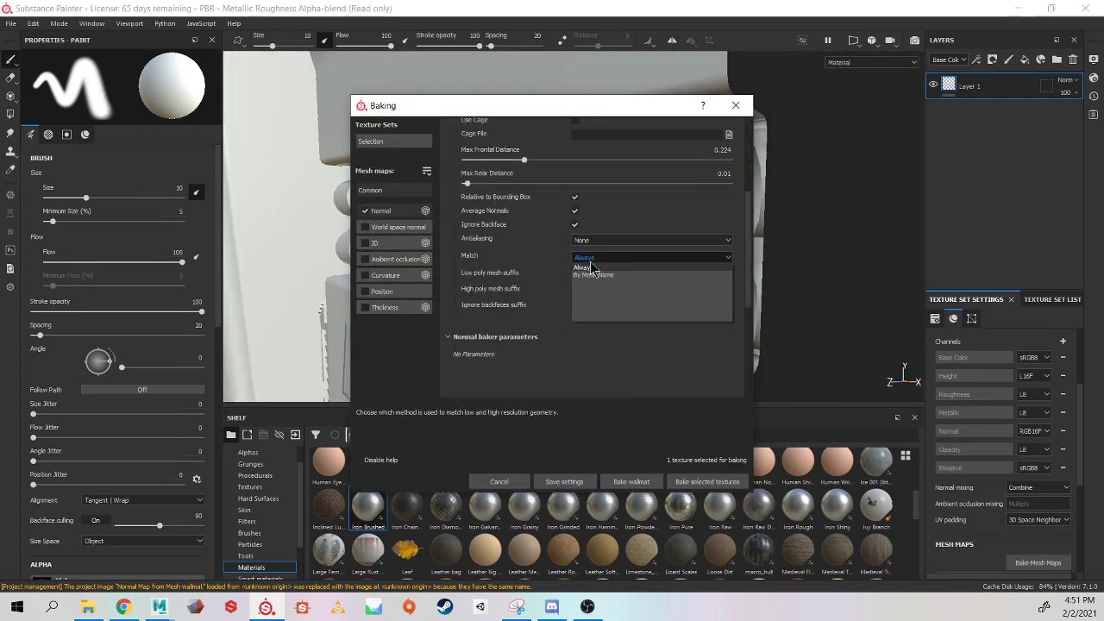
click(595, 275)
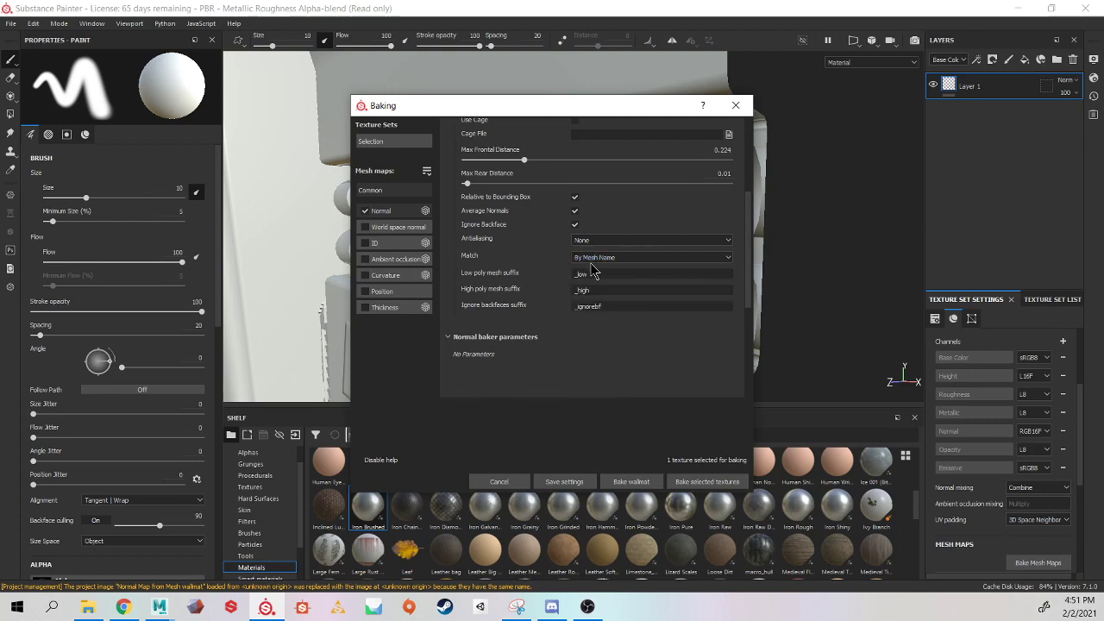
click(597, 290)
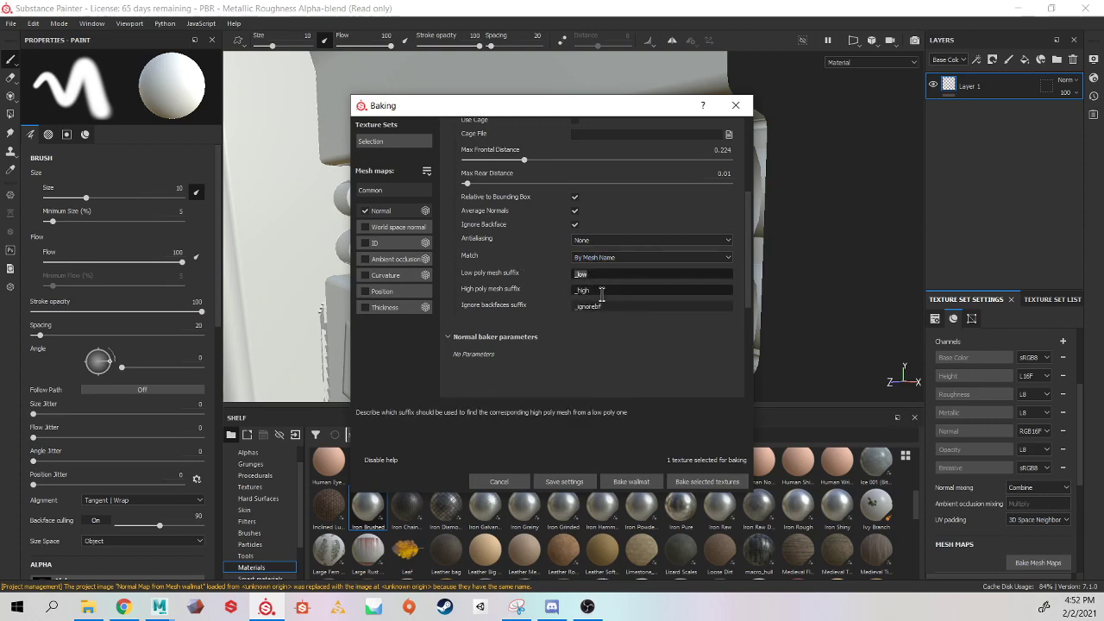
double_click(583, 290)
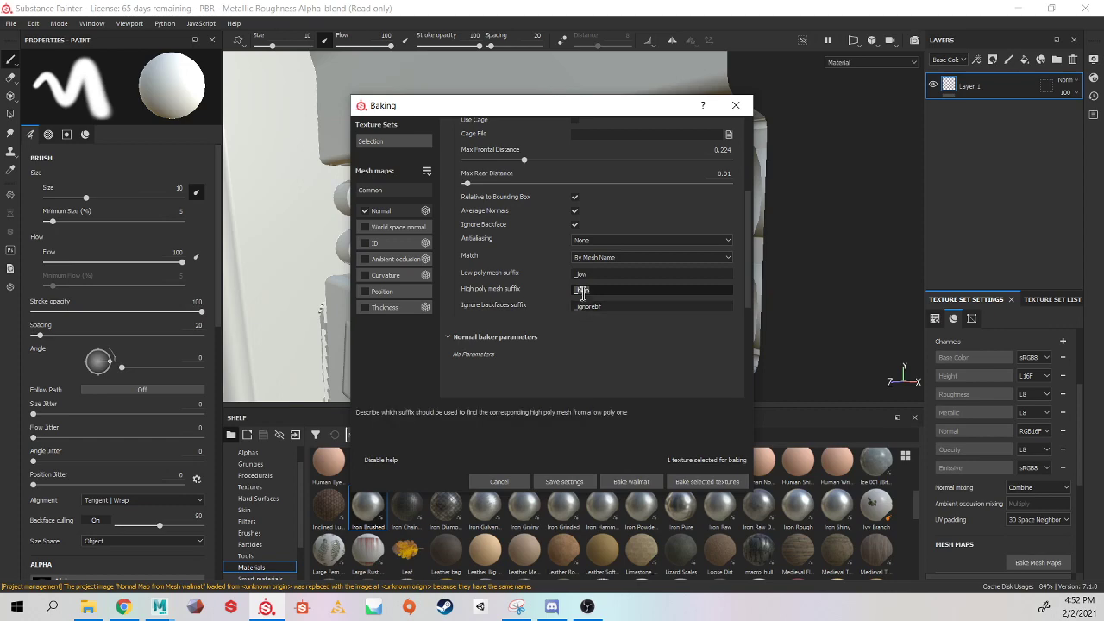
scroll(562, 278, up, 2)
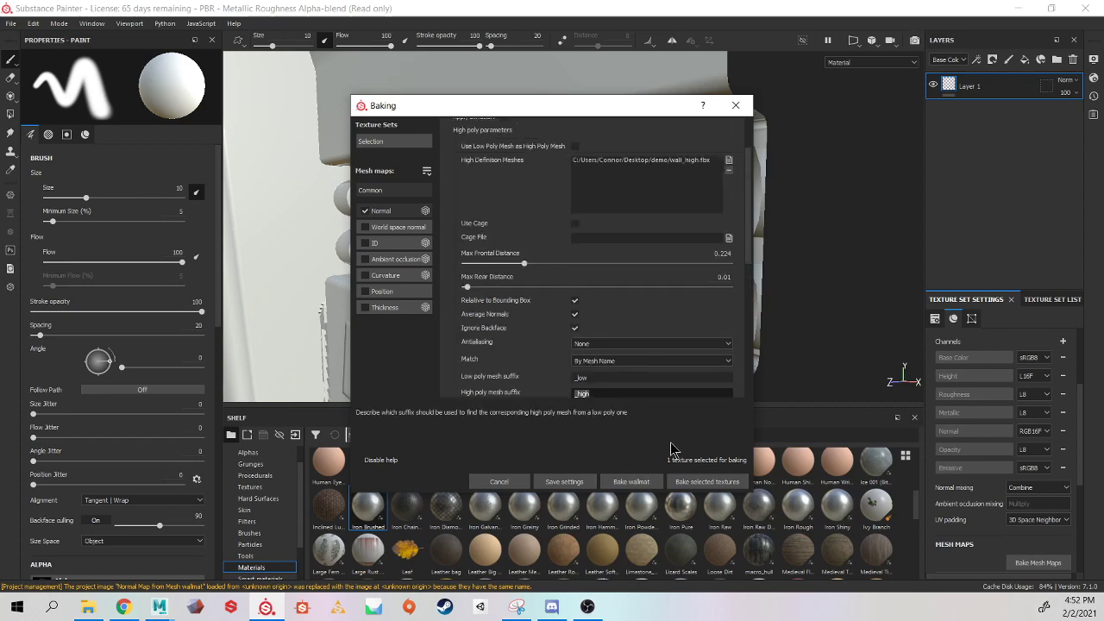
Rebake the normal map with the name matching and inspect the pipes and panels on the wall.
click(706, 481)
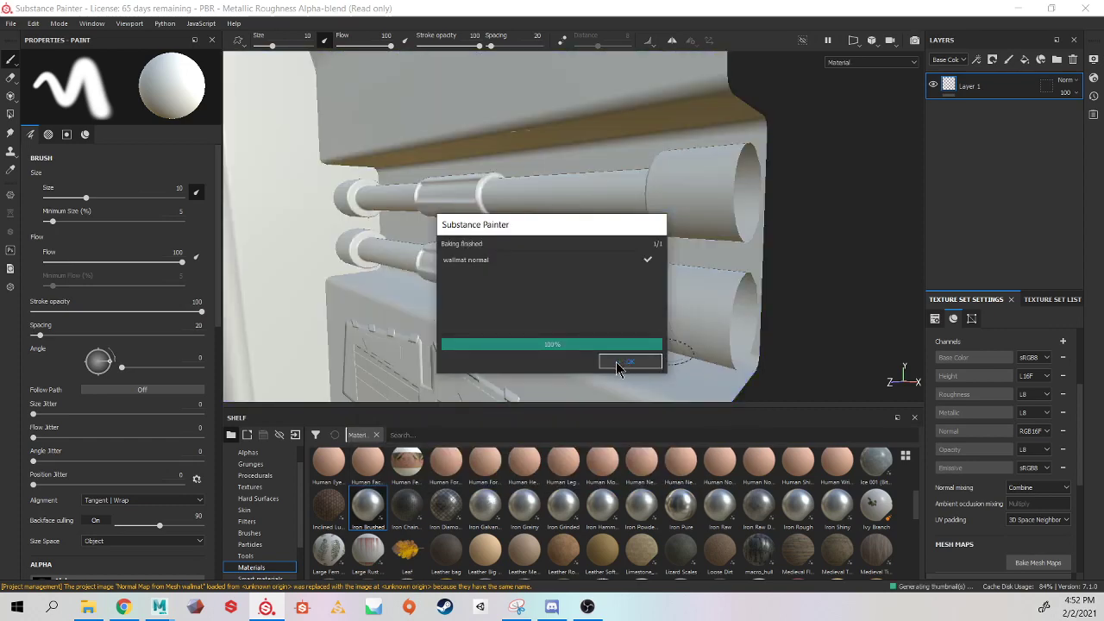
click(616, 361)
alt+drag(603, 337, 581, 314)
alt+drag(421, 321, 729, 156)
scroll(494, 241, down, 3)
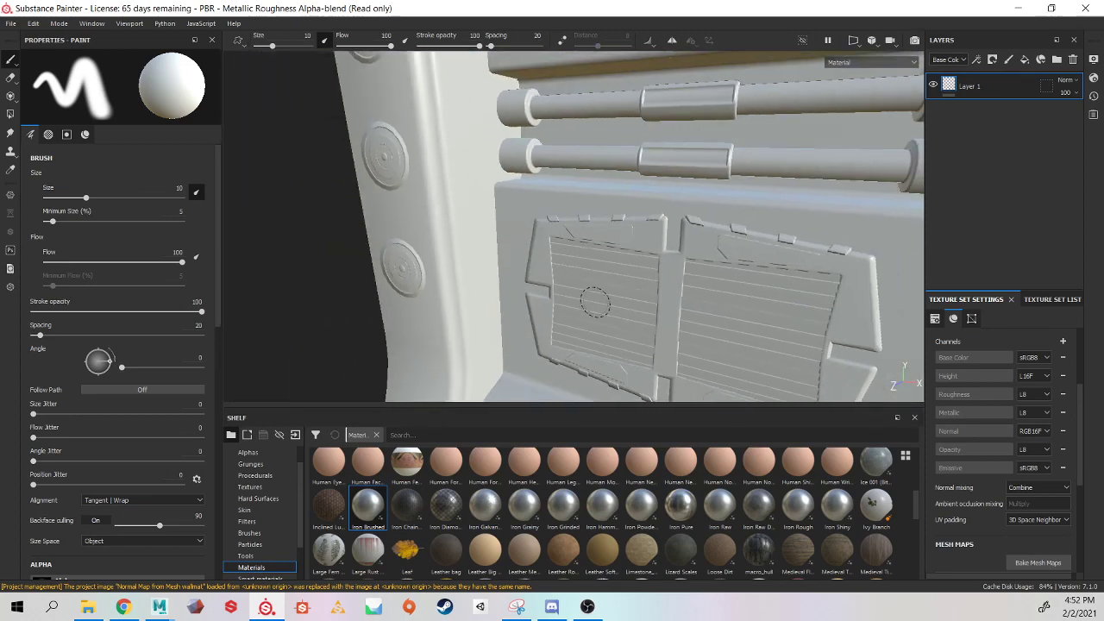
alt+middle_drag(594, 303, 581, 199)
alt+right_drag(581, 199, 394, 182)
mouse_move(392, 181)
alt+mouse_down()
mouse_move(512, 299)
mouse_move(609, 244)
mouse_move(734, 312)
alt+mouse_up()
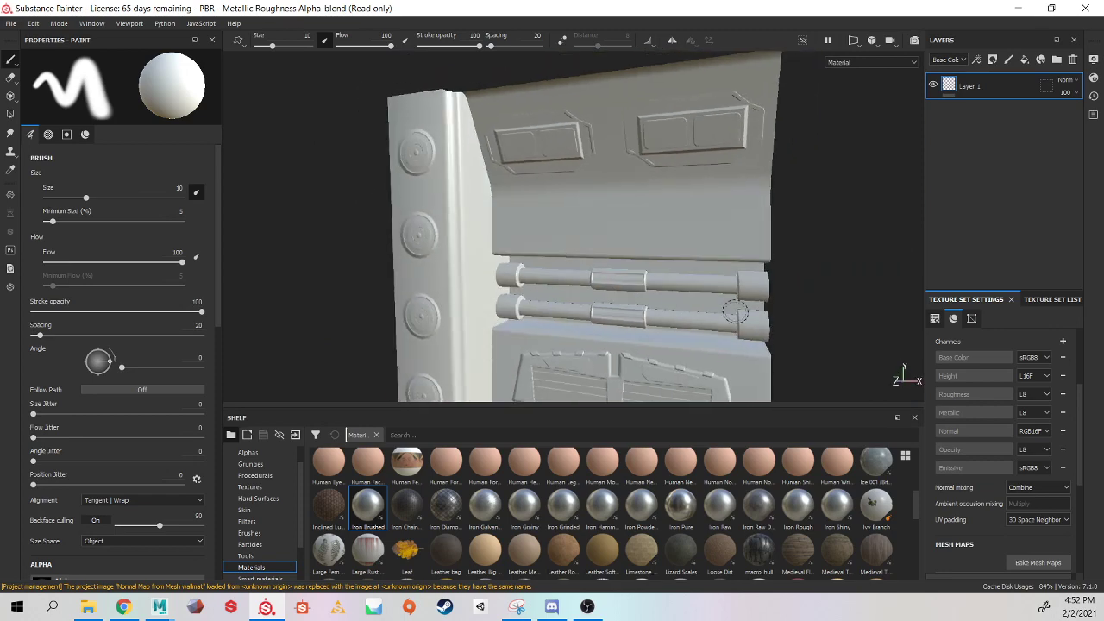
Choose only the ID map for baking and load wall_id from the demo folder as the high definition mesh.
click(1038, 563)
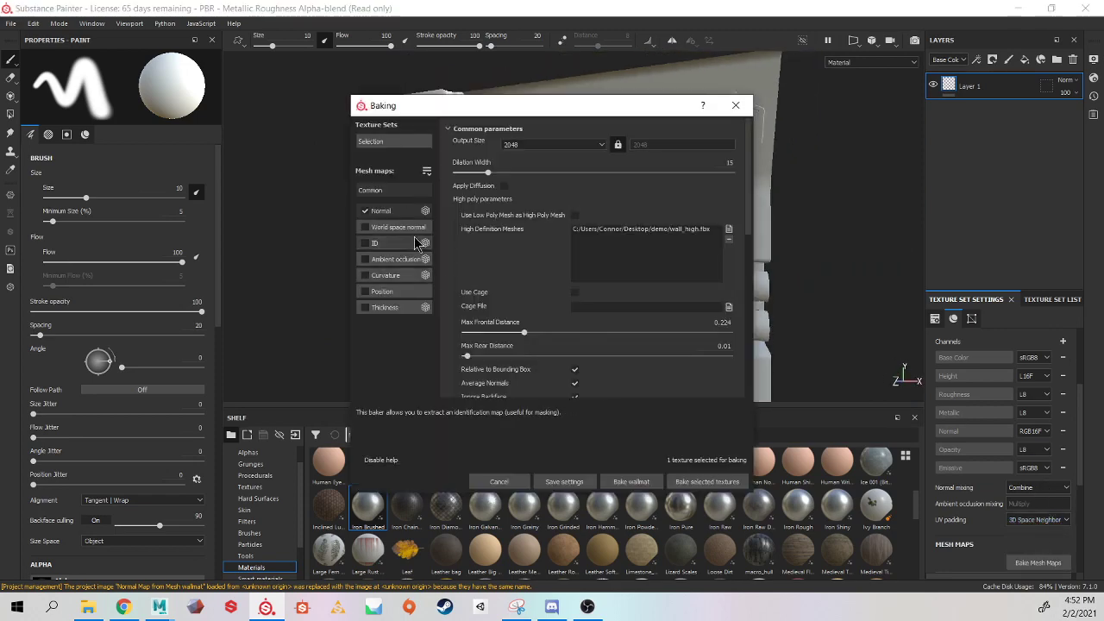
click(365, 211)
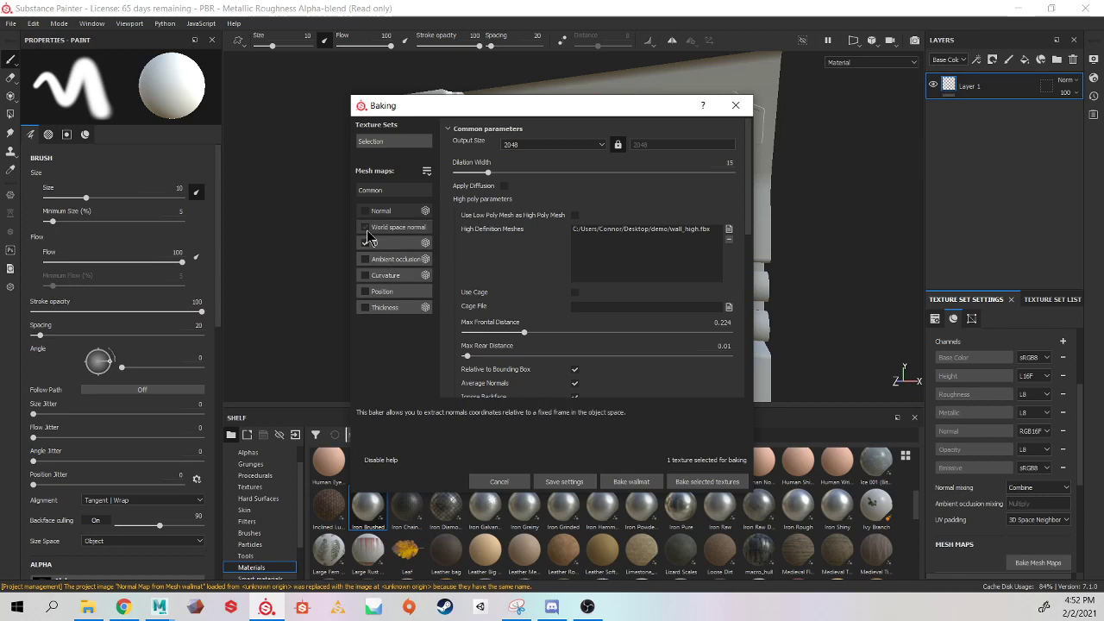
click(365, 242)
click(728, 228)
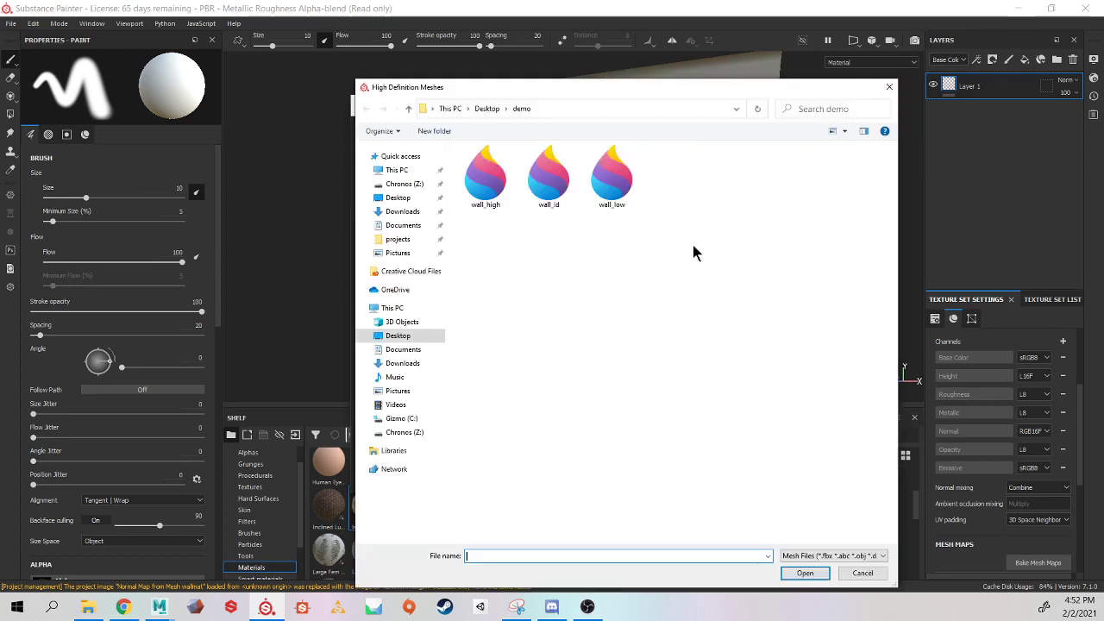
double_click(545, 177)
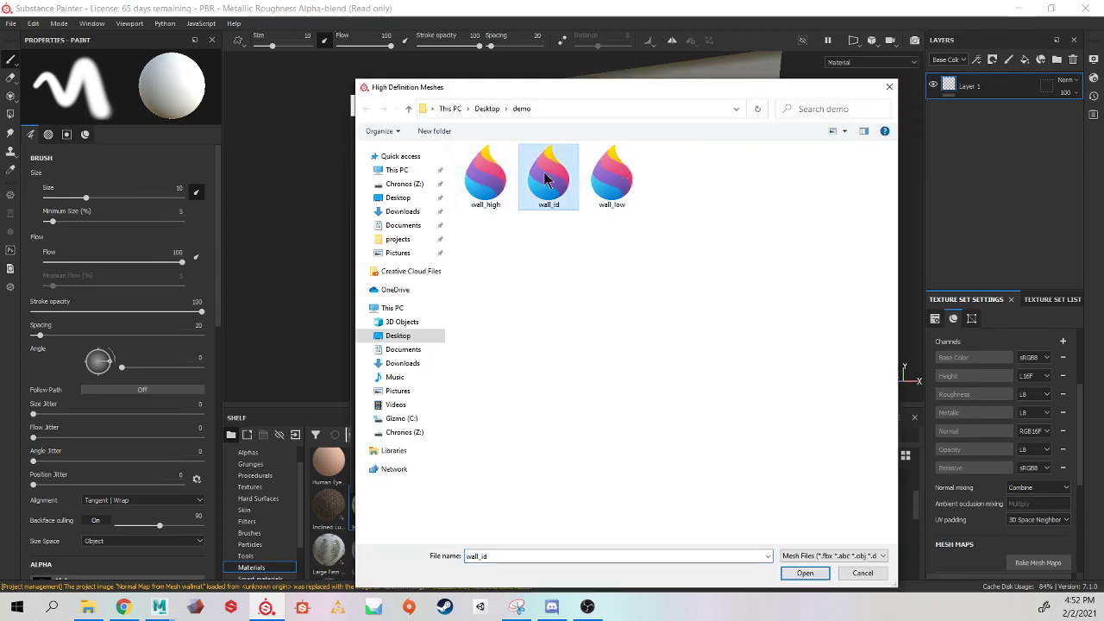
Set the high poly mesh suffix to _id.
scroll(531, 215, down, 3)
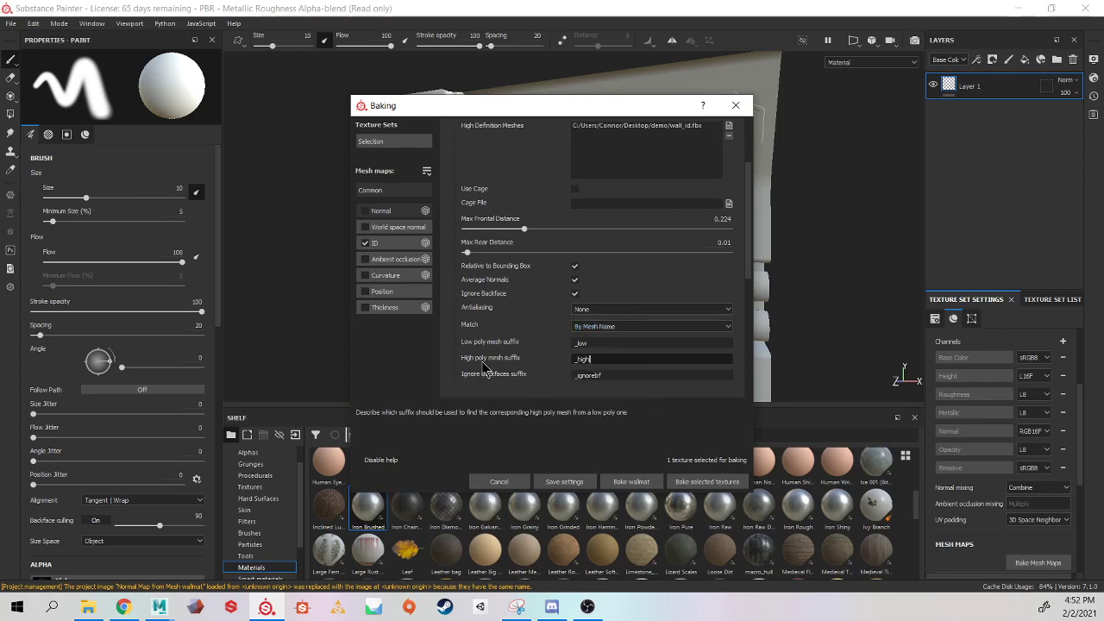
key(BackSpace)
key(BackSpace)
key(BackSpace)
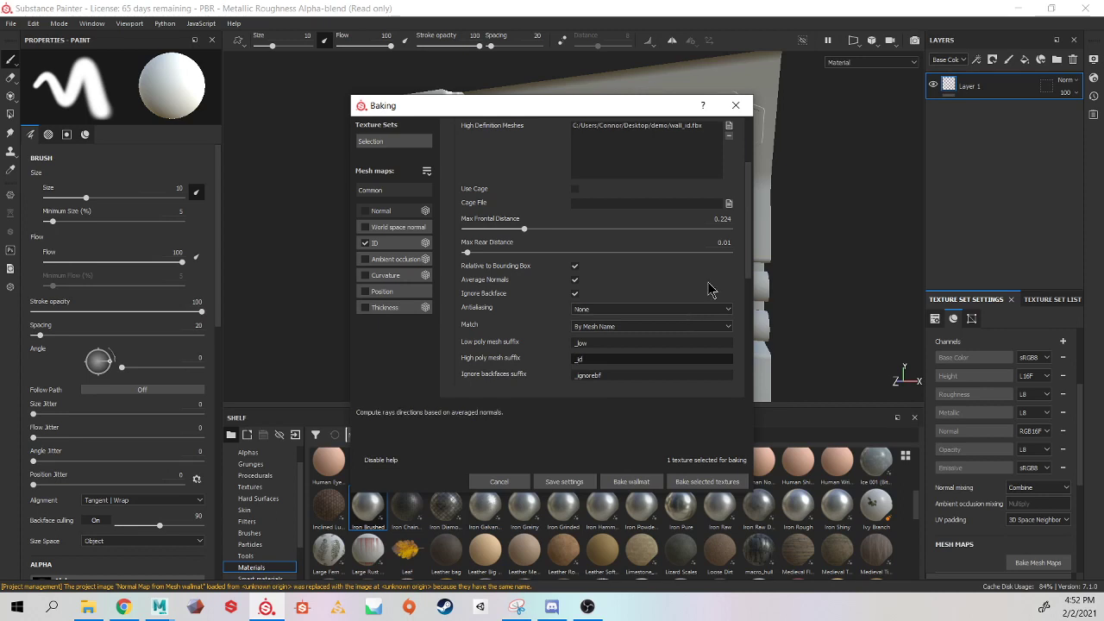
Bake the ID map and check its color regions on the wall's panels, pipes and round trim details.
click(703, 481)
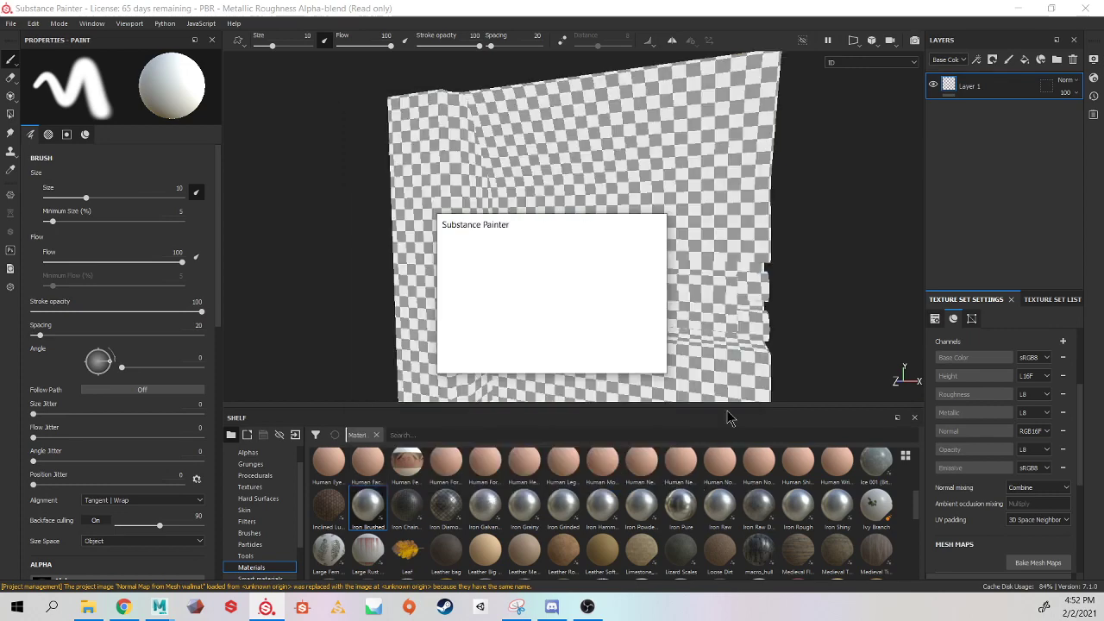
click(630, 362)
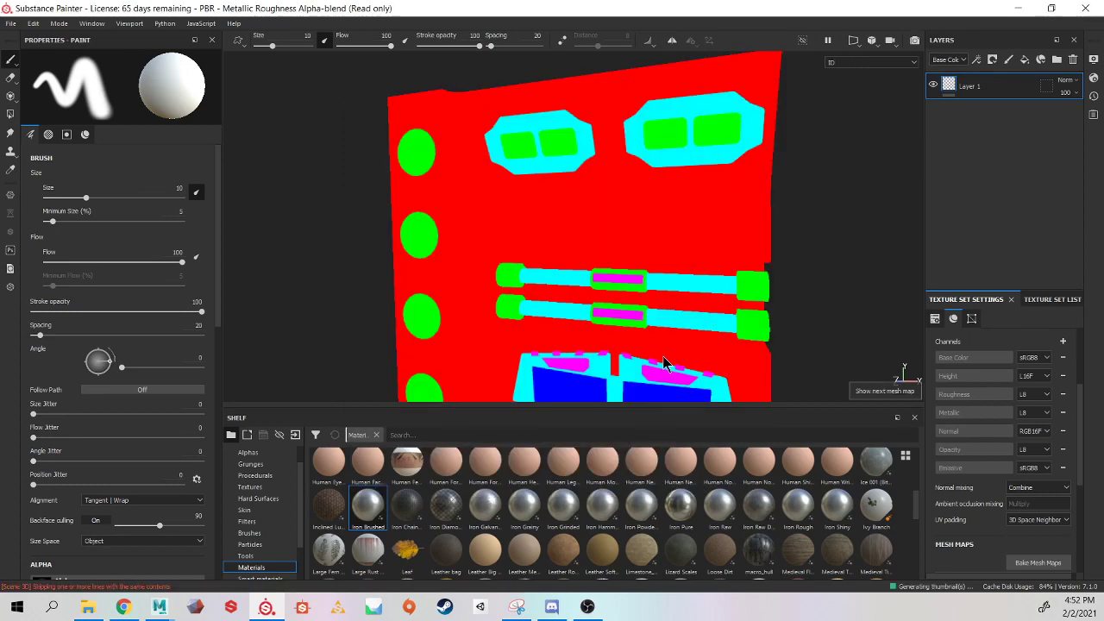
alt+middle_drag(679, 351, 579, 179)
scroll(579, 179, up, 2)
alt+drag(700, 261, 796, 308)
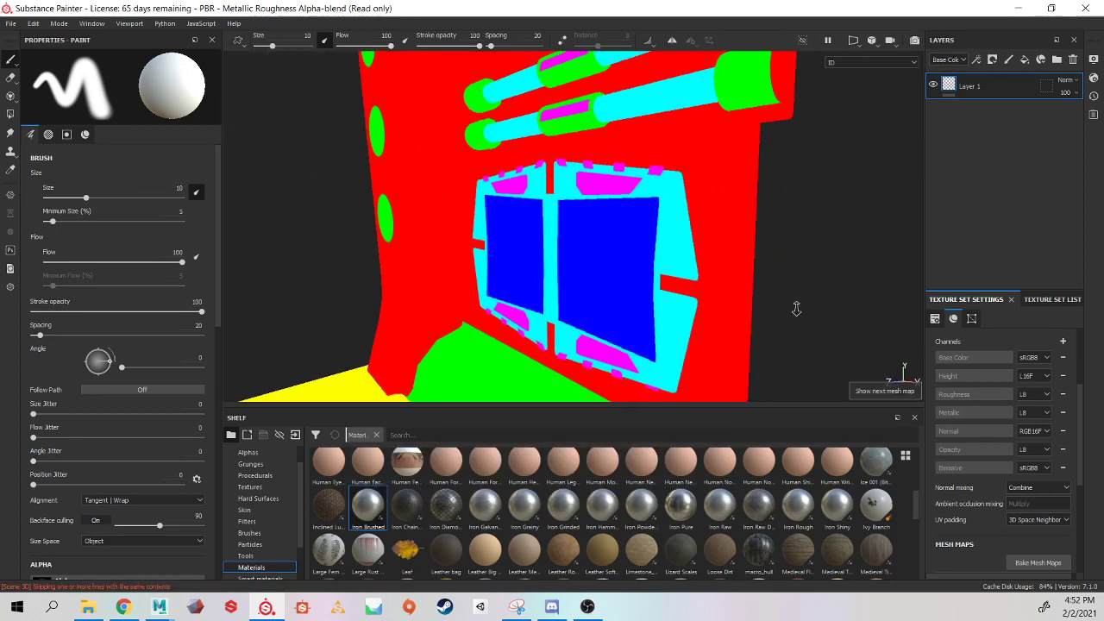
scroll(600, 205, up, 2)
alt+drag(600, 204, 382, 119)
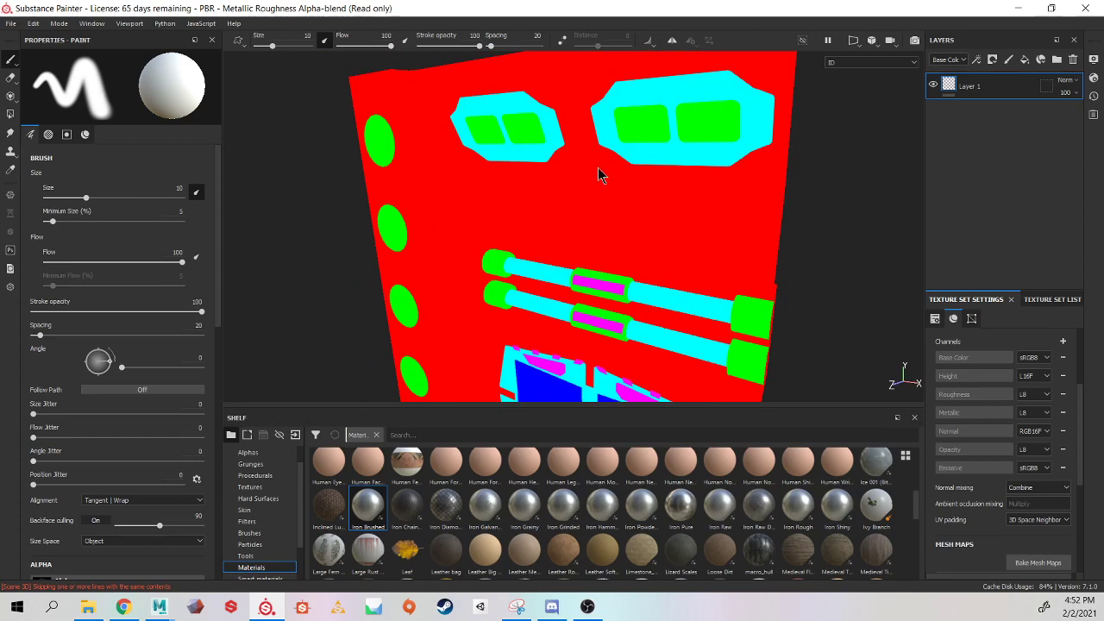
alt+drag(556, 181, 487, 217)
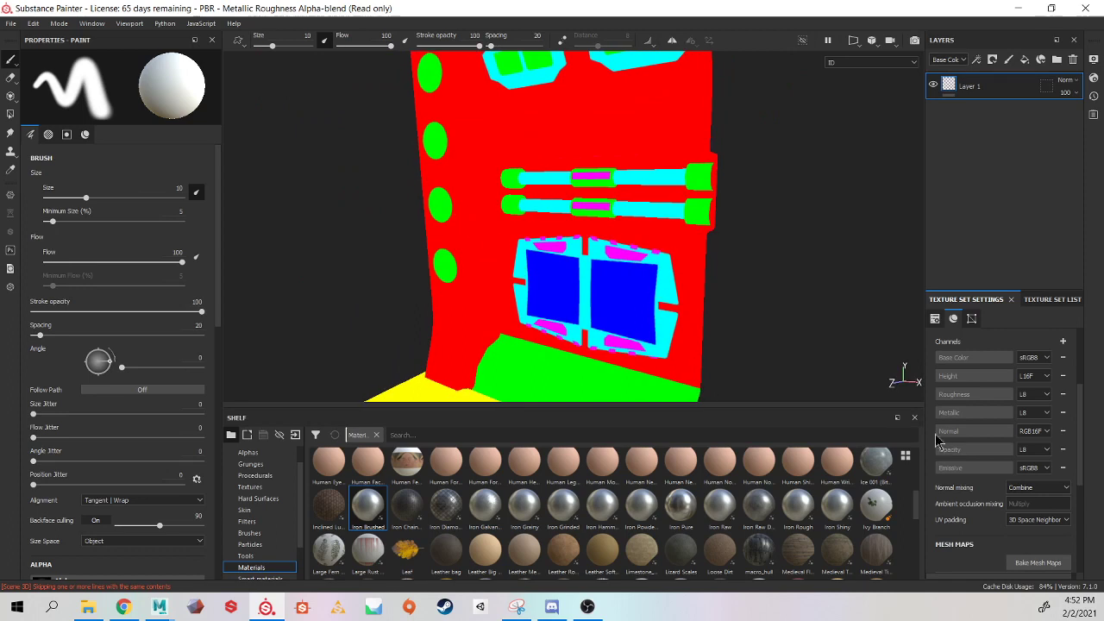
Select all mesh maps for the next bake except Normal and ID.
click(1038, 562)
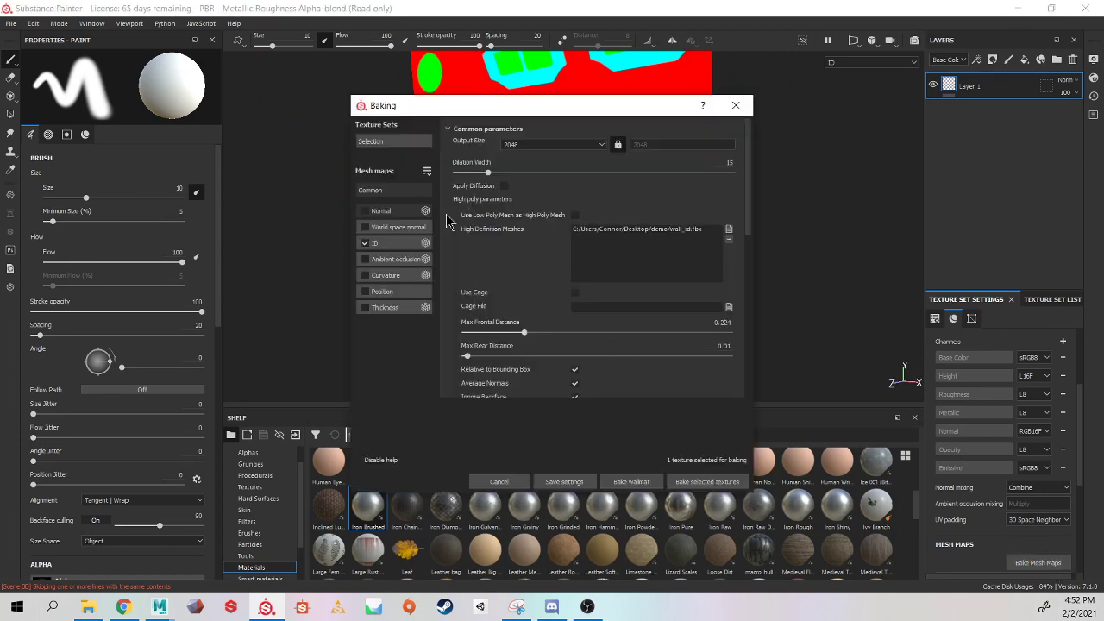
click(426, 171)
click(463, 185)
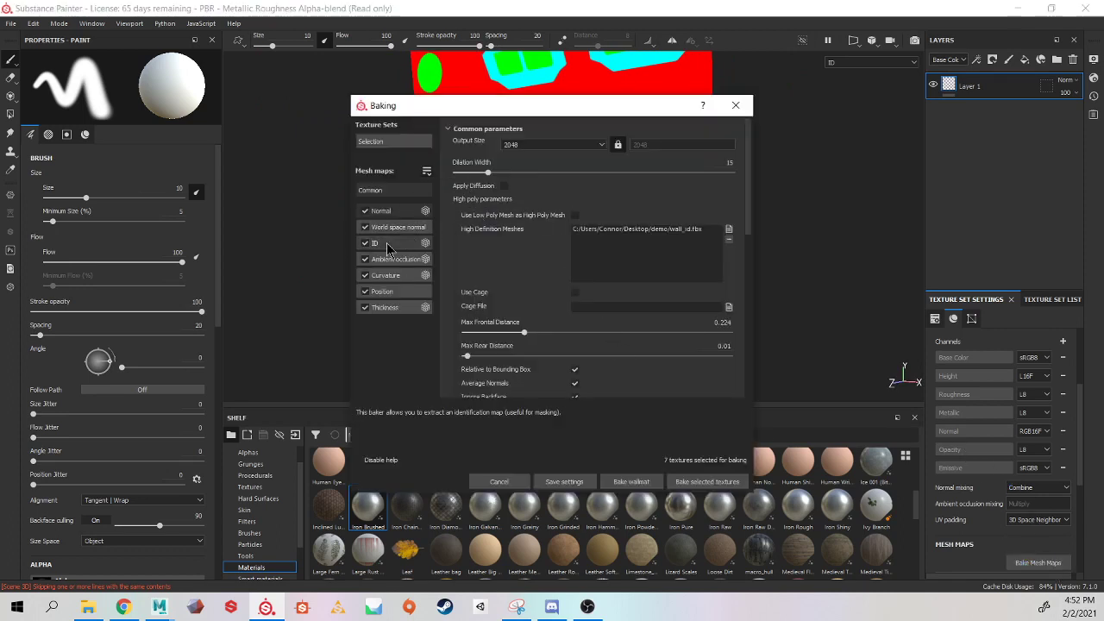
click(366, 243)
click(365, 211)
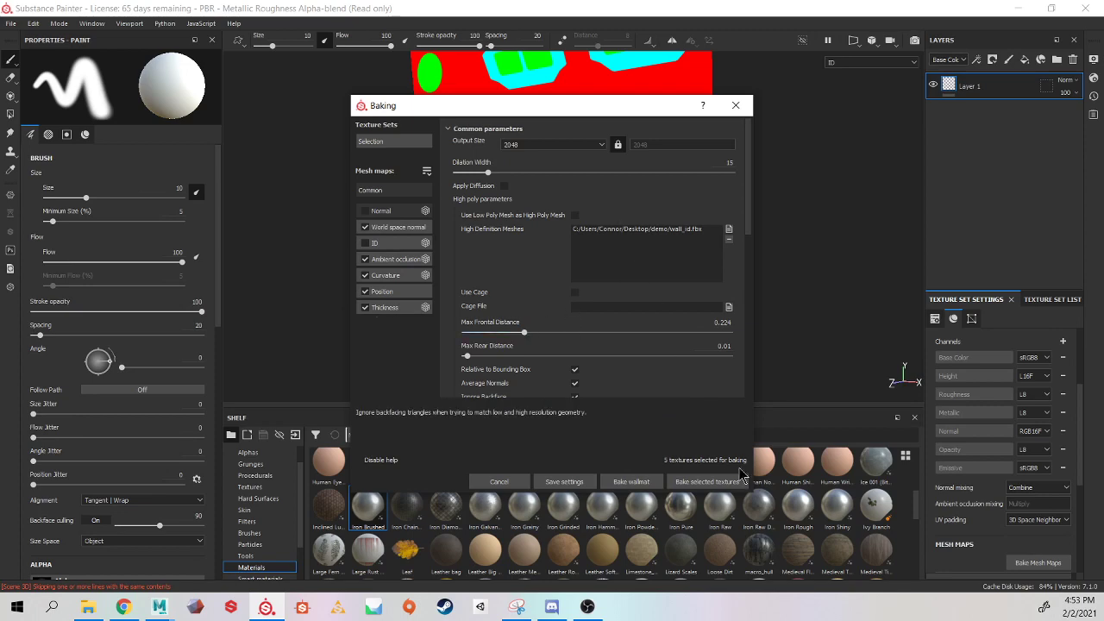
Bake the five selected mesh maps and display the wall in material view.
click(732, 480)
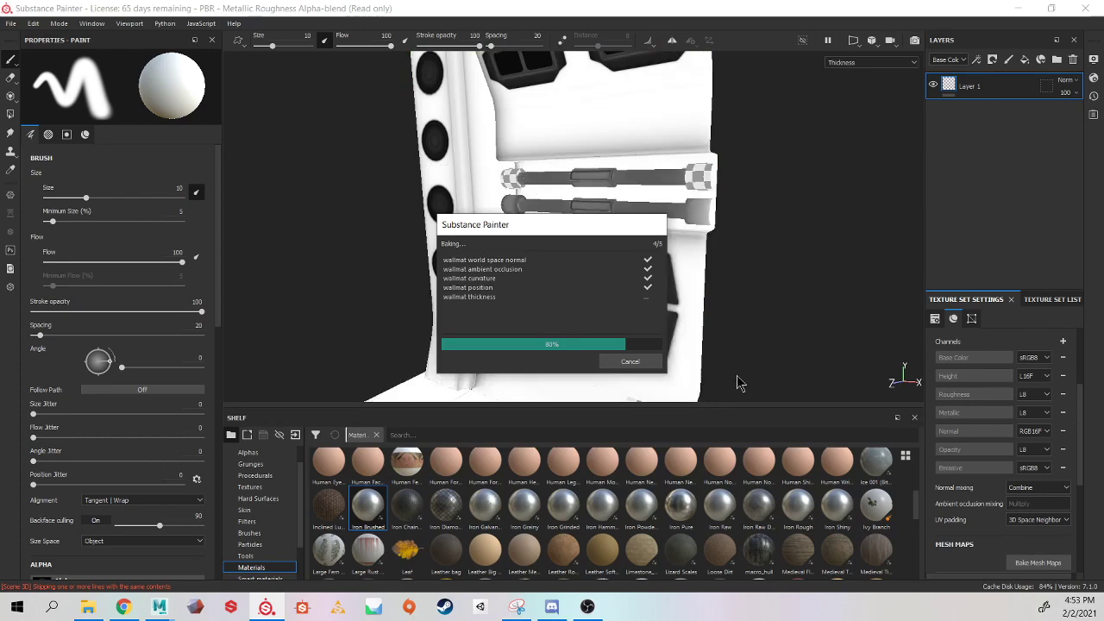
click(642, 361)
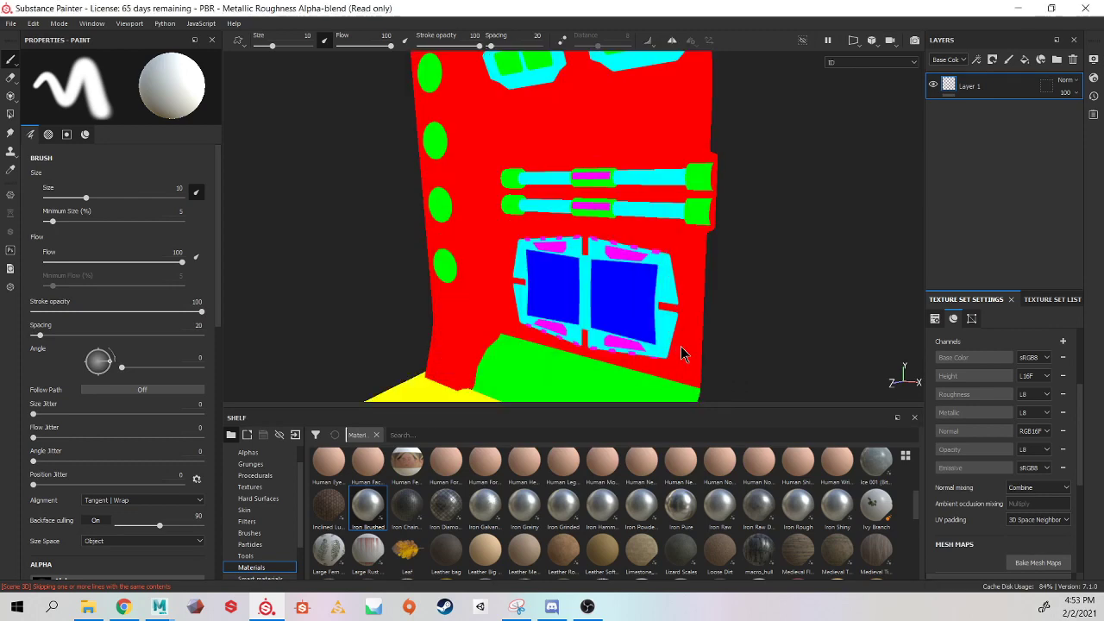
key(m)
mouse_move(685, 347)
alt+mouse_down()
mouse_move(426, 227)
mouse_move(580, 215)
mouse_move(556, 239)
alt+mouse_up()
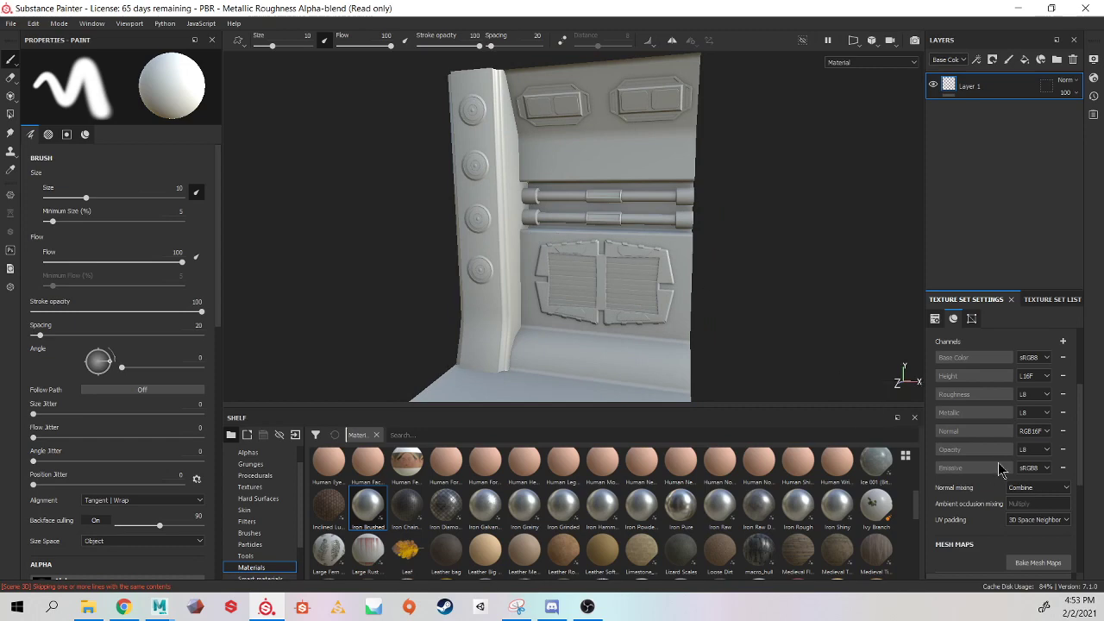
Examine the baked detail edges of the wall's lower vent panels and pipes up close.
scroll(1001, 469, down, 5)
alt+drag(644, 274, 544, 257)
alt+right_drag(544, 256, 744, 281)
alt+drag(745, 282, 646, 276)
scroll(575, 237, up, 3)
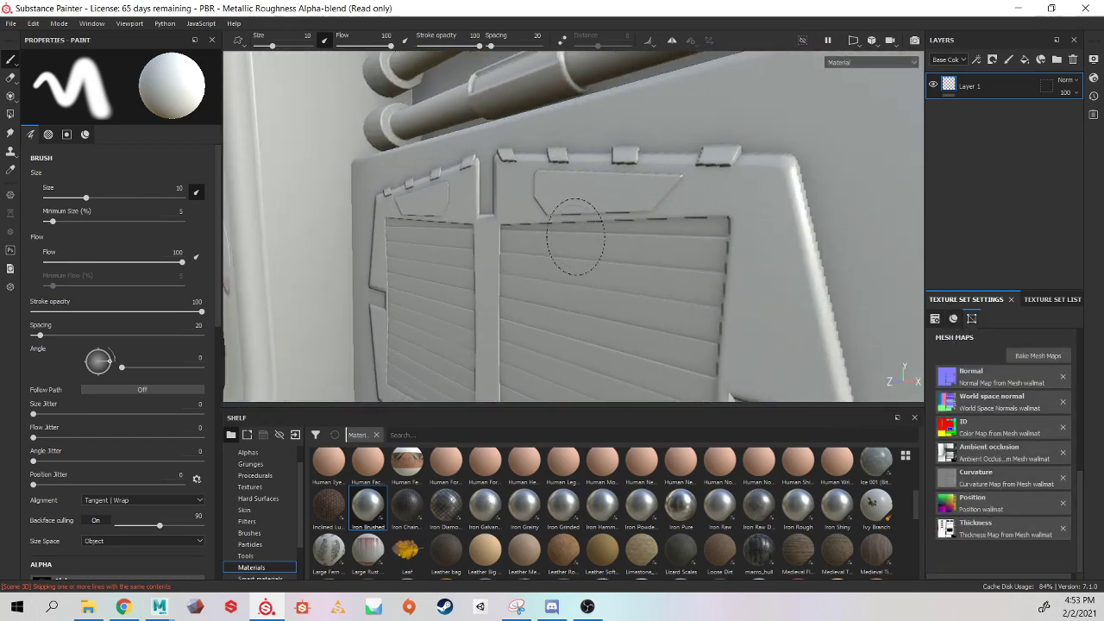
alt+drag(575, 237, 564, 202)
mouse_move(564, 202)
alt+right_down()
mouse_move(741, 254)
mouse_move(733, 241)
alt+right_up()
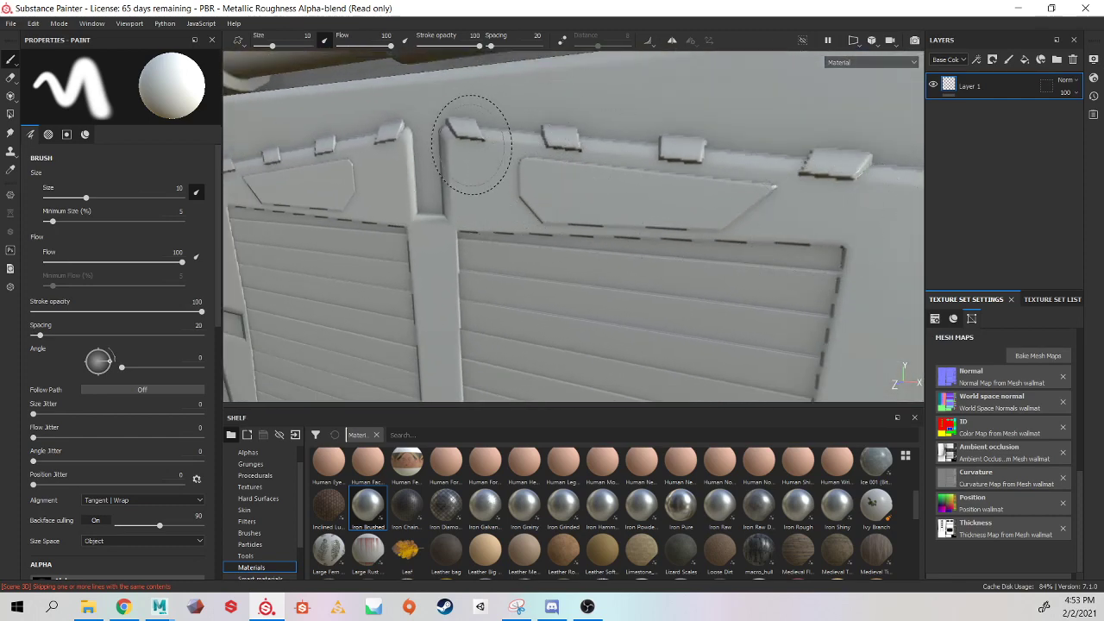
alt+right_drag(552, 192, 500, 253)
alt+middle_drag(500, 253, 720, 332)
alt+right_drag(720, 332, 446, 262)
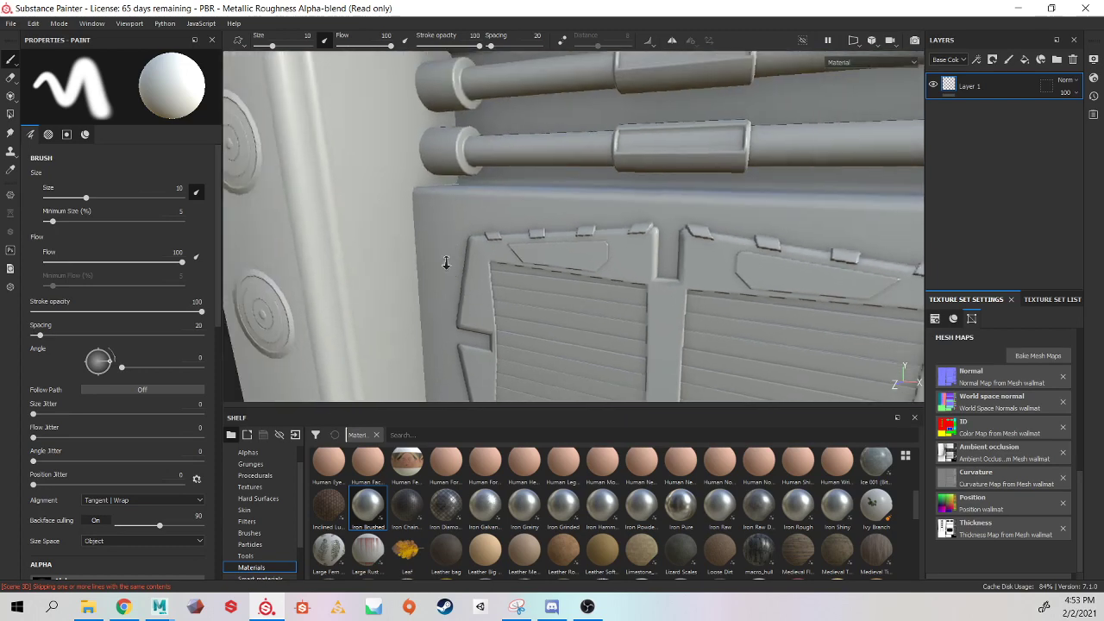
Switch to Maya and display the isolated wall_low_grp's UV layout in the UV Editing workspace.
key(alt+Tab)
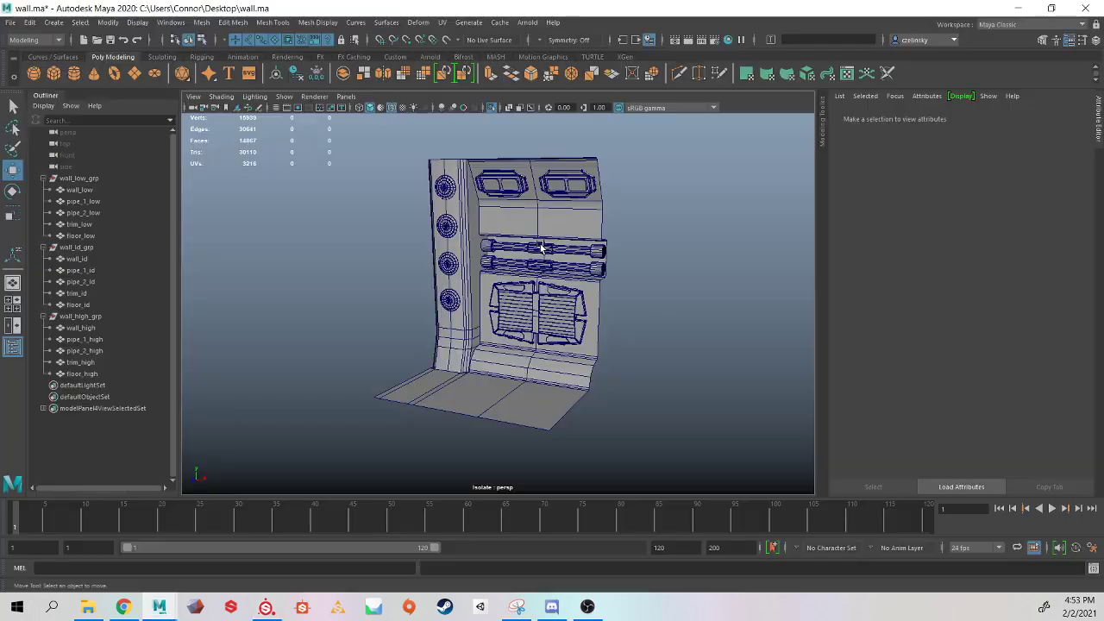
click(79, 178)
key(ctrl+1)
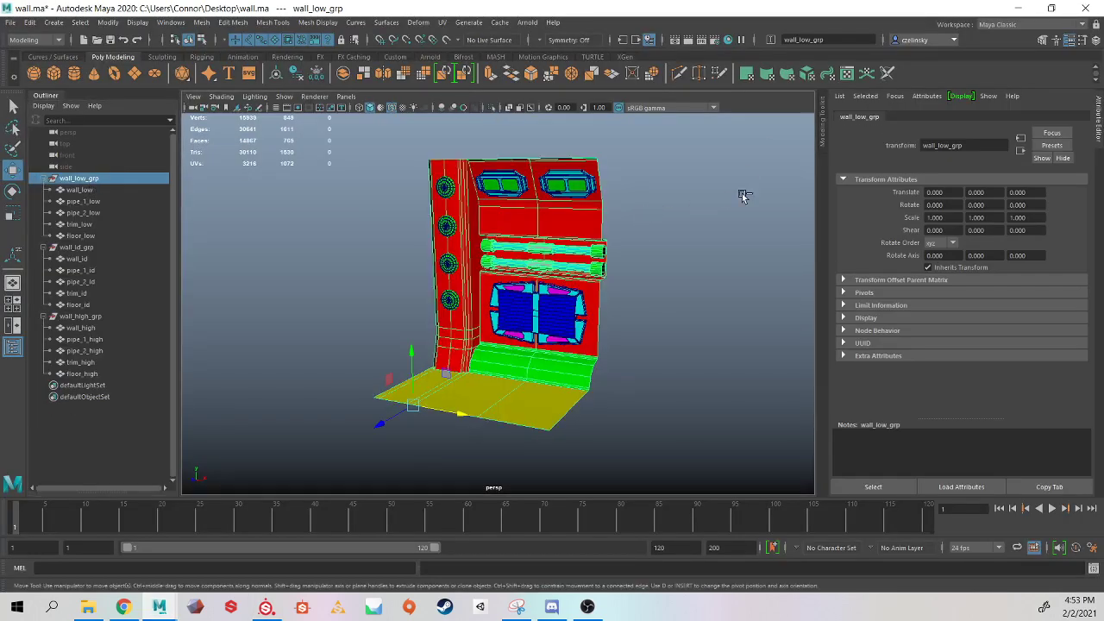
key(ctrl+1)
click(1004, 24)
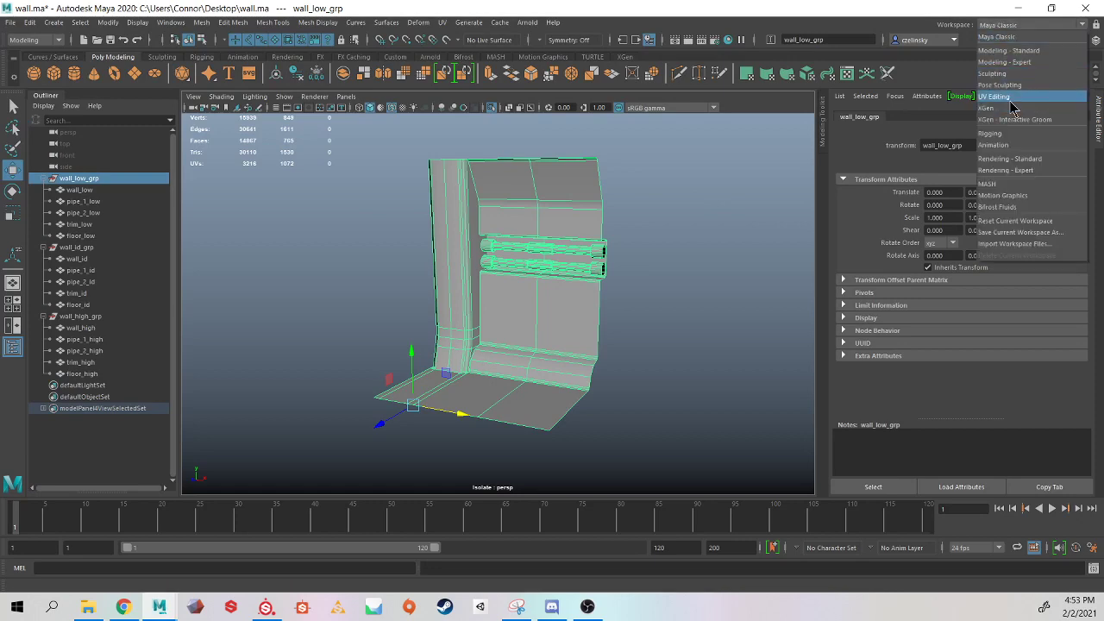
click(1011, 101)
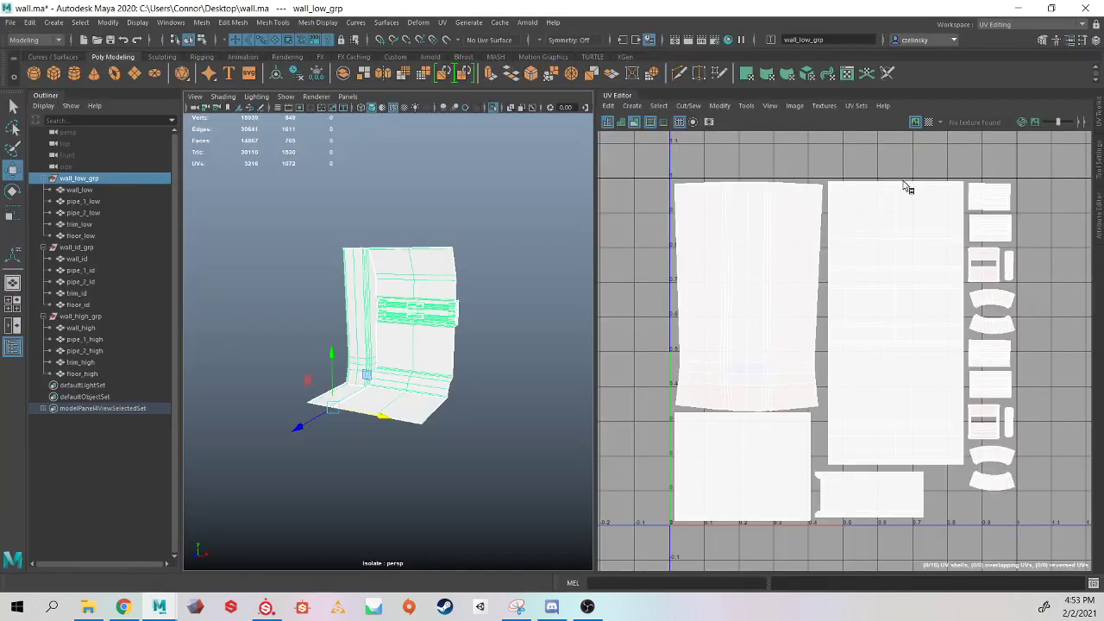
drag(487, 228, 331, 416)
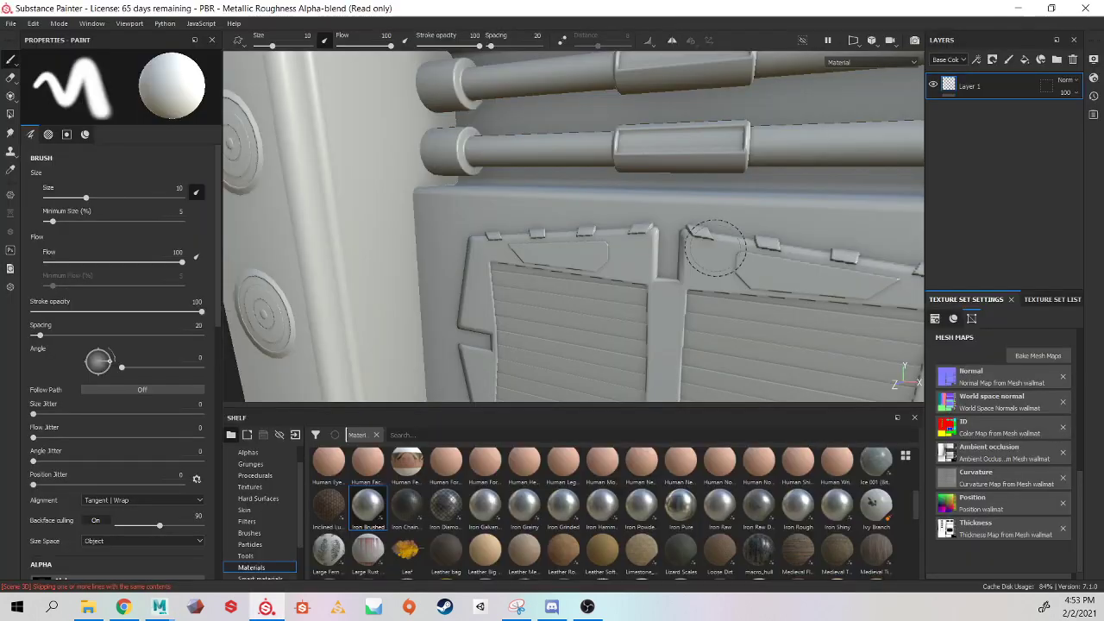
In Substance Painter's baking settings, add the Normal map to the selected mesh maps and set the output size to 8192.
alt+middle_drag(469, 256, 384, 267)
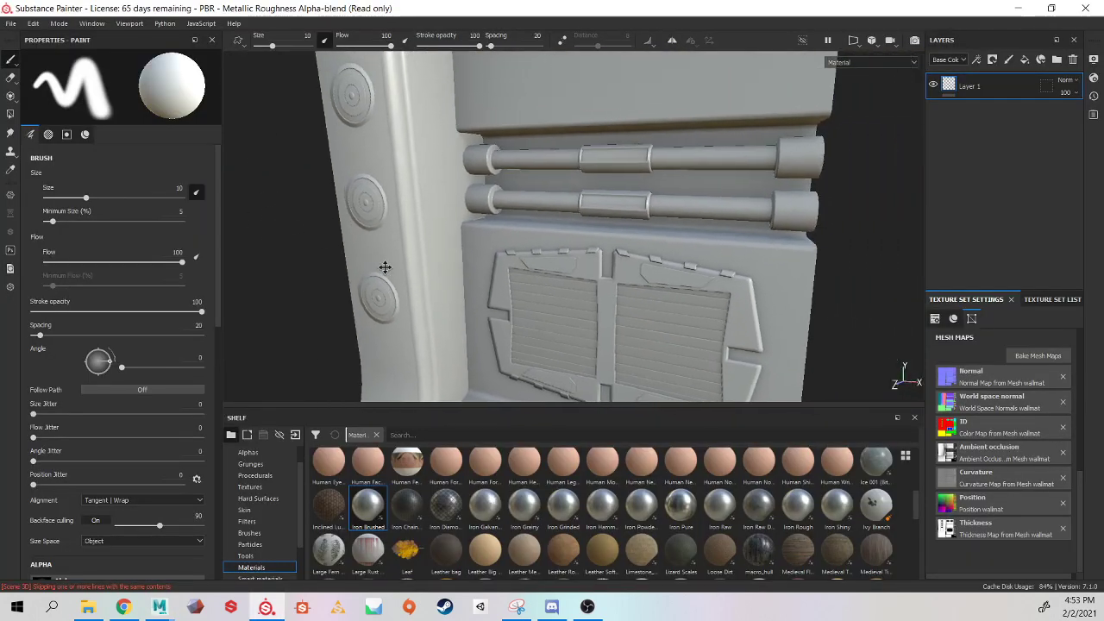
click(1027, 354)
scroll(621, 284, down, 3)
click(604, 274)
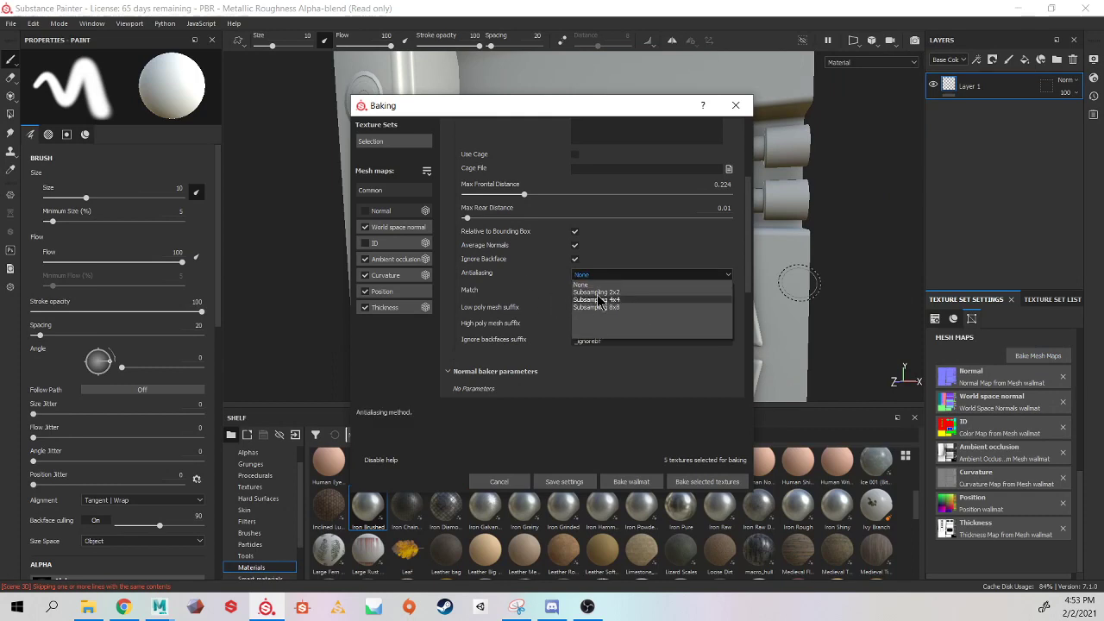
click(537, 278)
scroll(561, 273, up, 3)
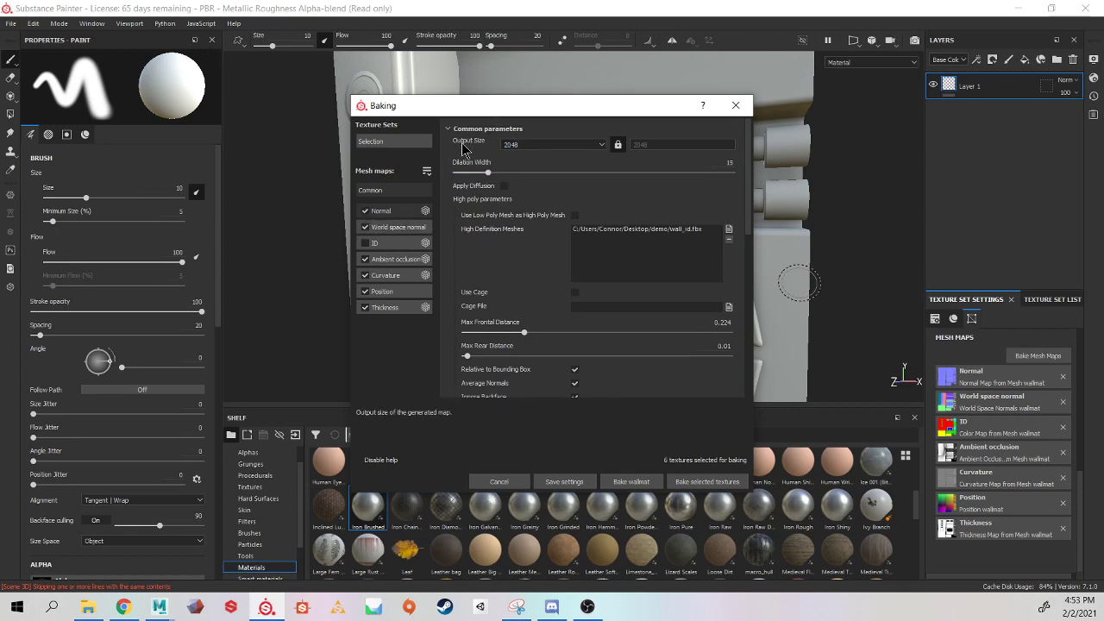
click(524, 145)
click(528, 216)
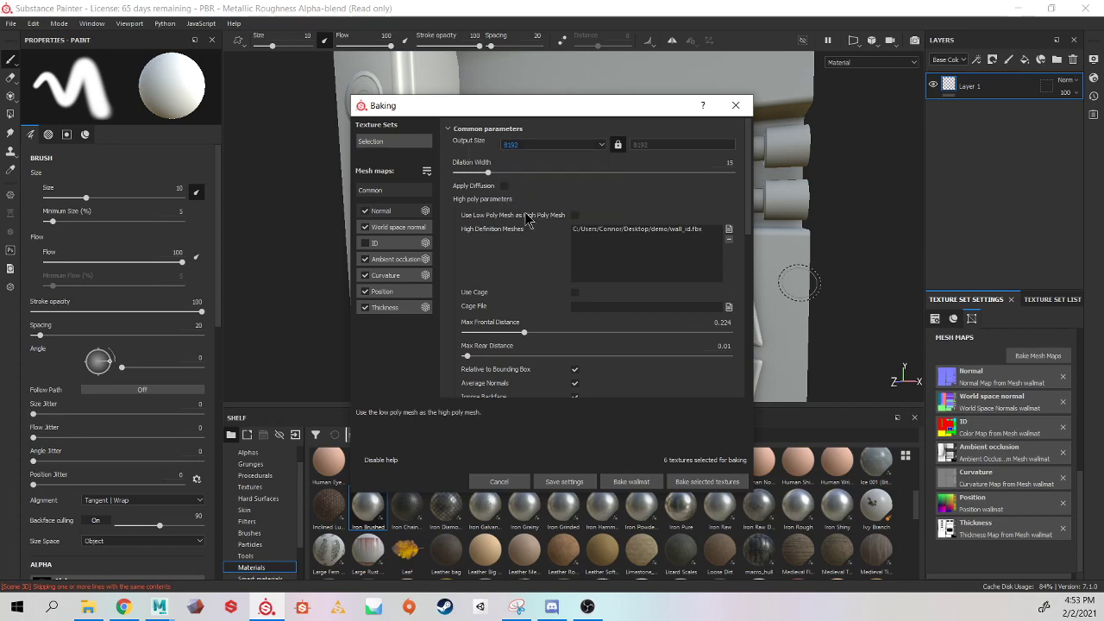
Set the antialiasing to Subsampling 4x4 and bake the selected mesh maps.
scroll(552, 265, down, 4)
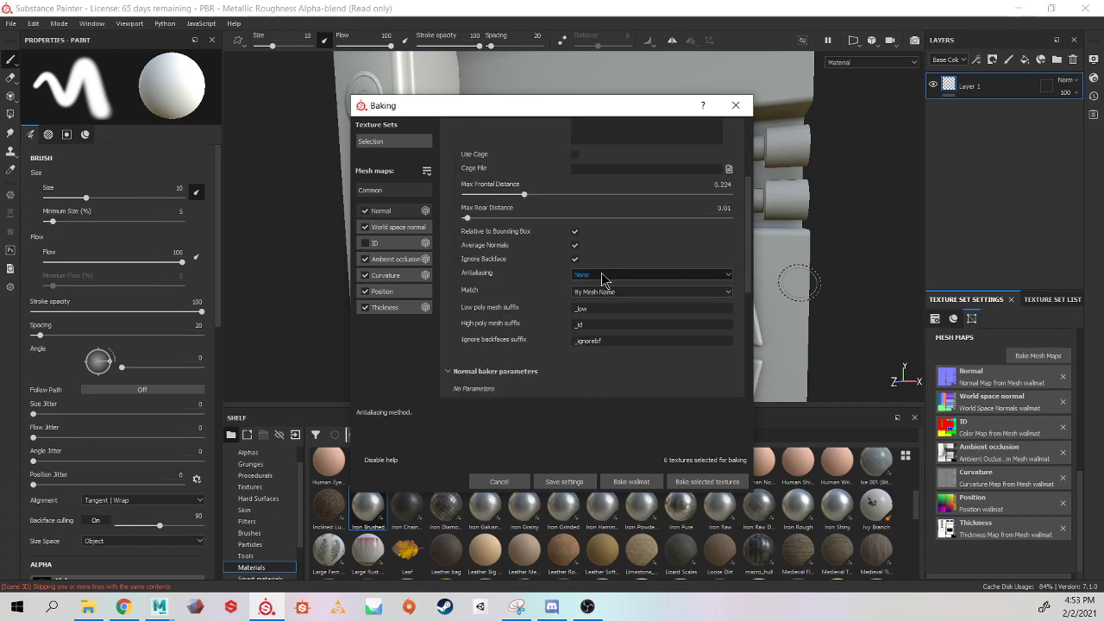
click(602, 276)
click(600, 309)
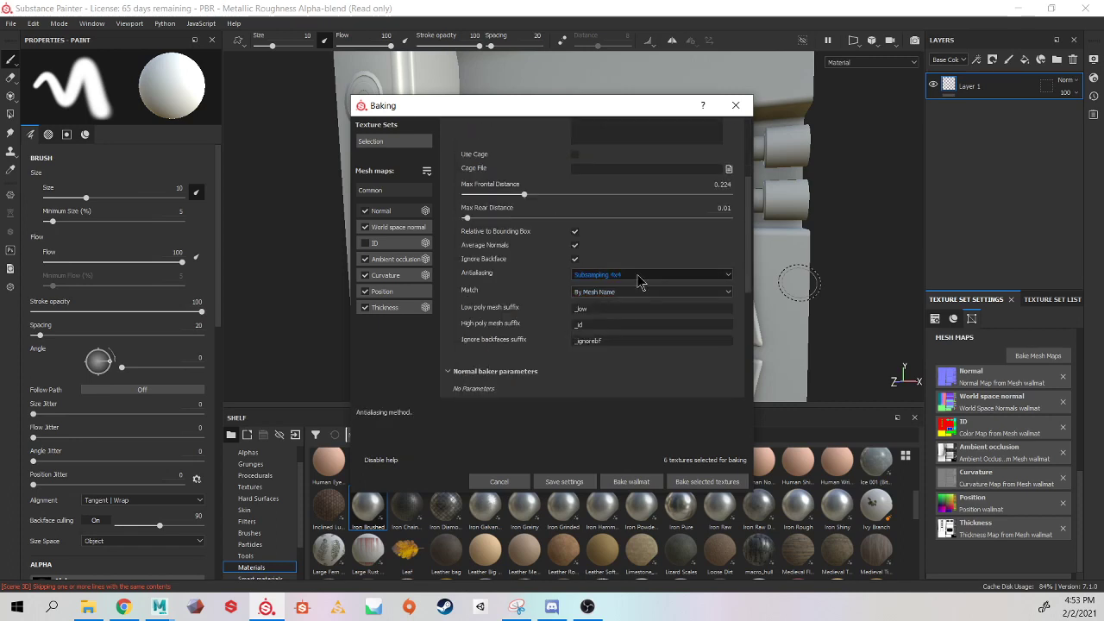
click(688, 483)
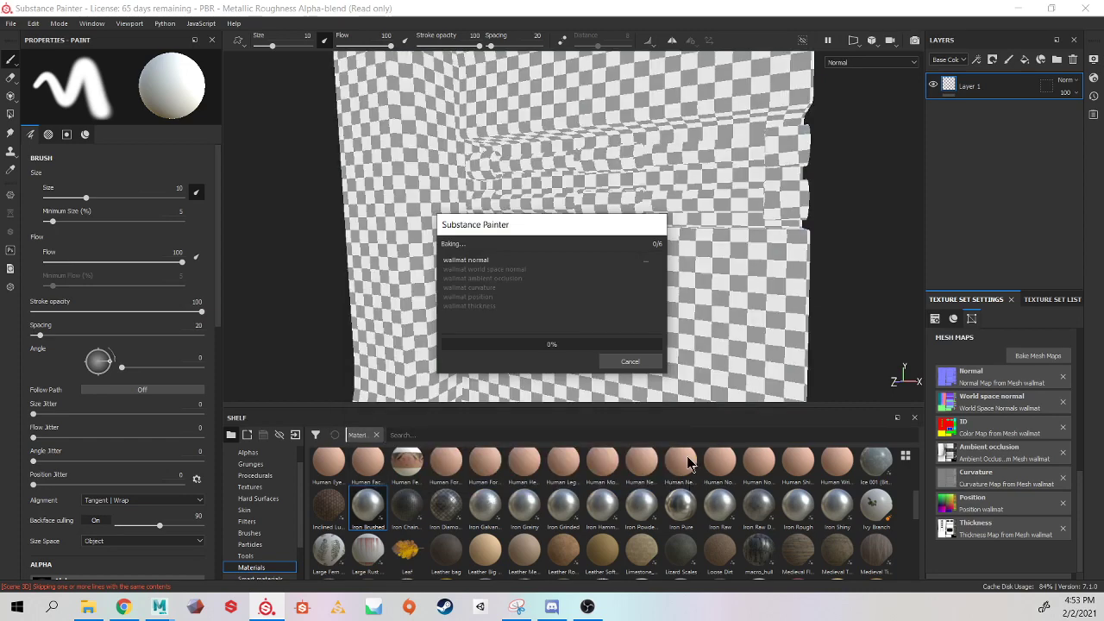
drag(522, 229, 733, 127)
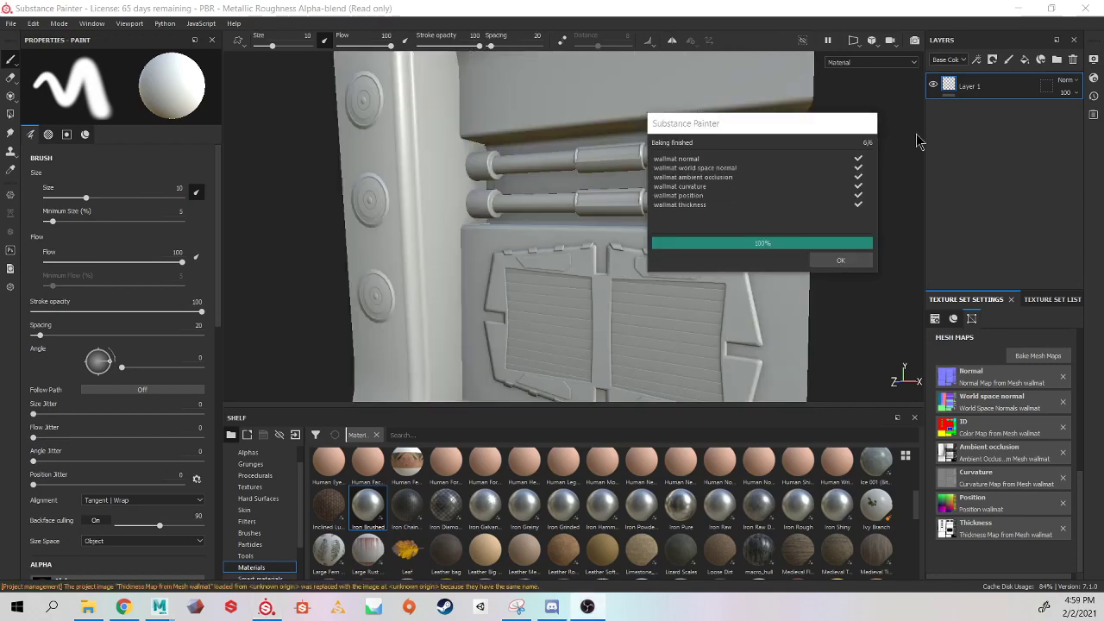
click(839, 262)
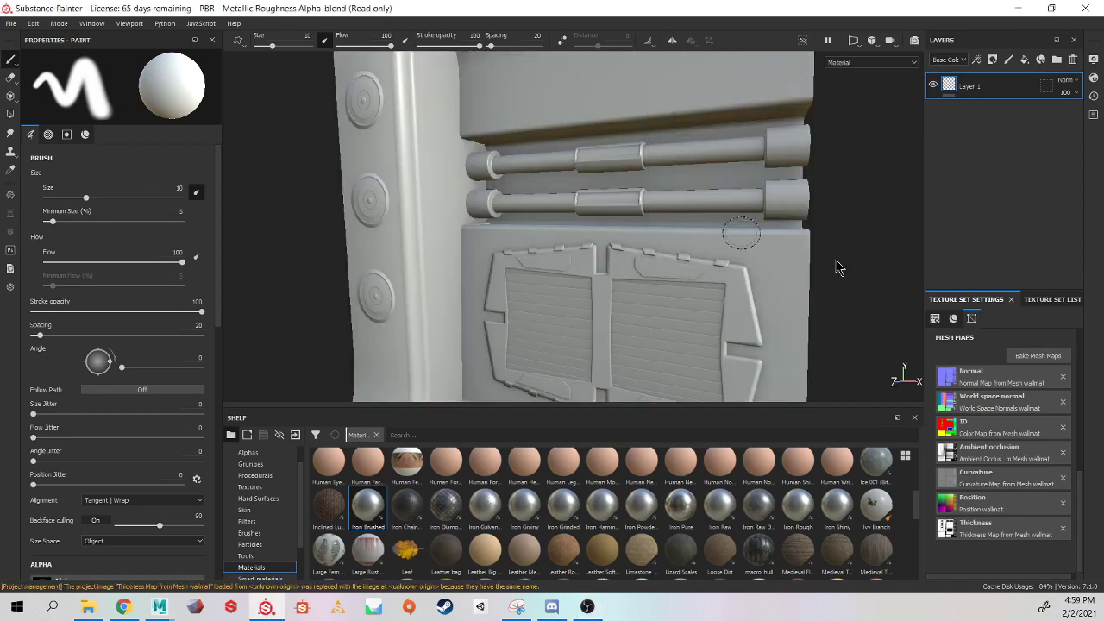
Examine the rebaked clips, bevels and notches along the upper and lower edges of the vent panels.
alt+drag(604, 238, 690, 258)
alt+right_drag(715, 268, 974, 327)
alt+middle_drag(685, 293, 573, 246)
alt+right_drag(573, 246, 986, 320)
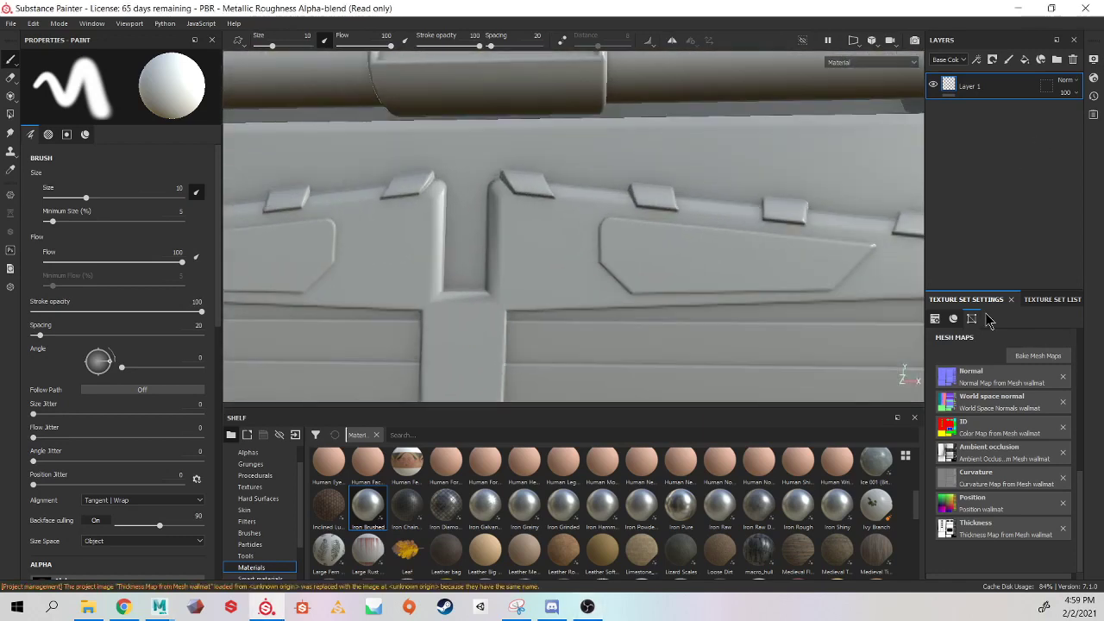
alt+drag(758, 263, 636, 249)
mouse_move(636, 249)
alt+right_down()
mouse_move(747, 265)
mouse_move(695, 248)
alt+right_up()
alt+drag(695, 247, 759, 247)
alt+middle_drag(538, 349, 596, 207)
alt+middle_drag(552, 370, 596, 77)
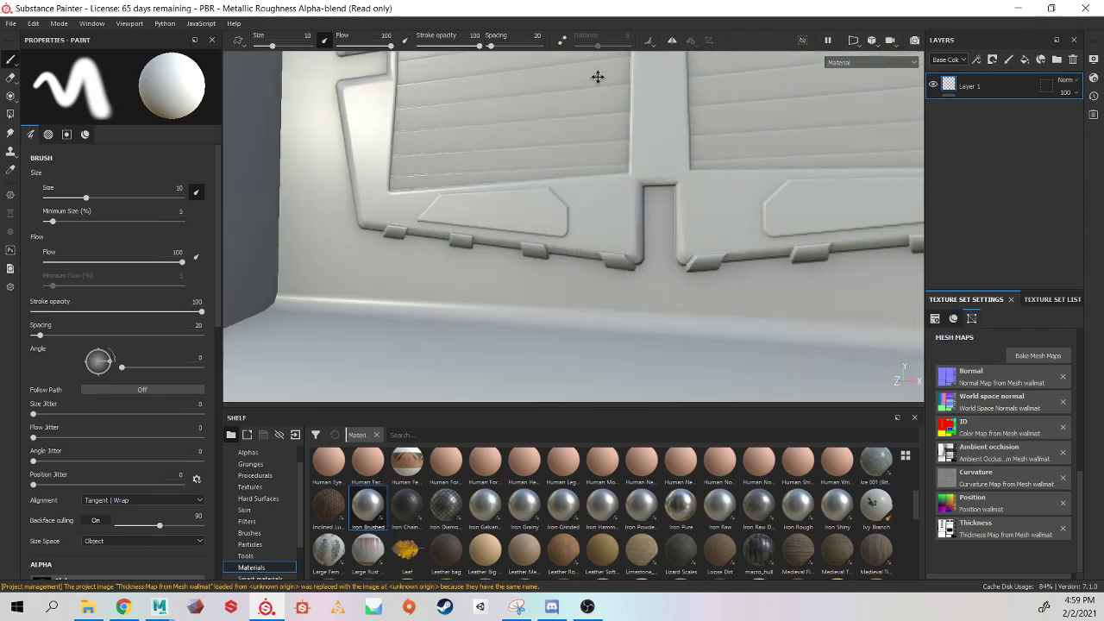
Examine the rebaked slats and side notches of the vent panels, the round trim details and the pipes.
alt+middle_drag(665, 126, 456, 126)
alt+middle_drag(651, 171, 795, 312)
alt+middle_drag(445, 274, 695, 323)
alt+drag(640, 278, 569, 293)
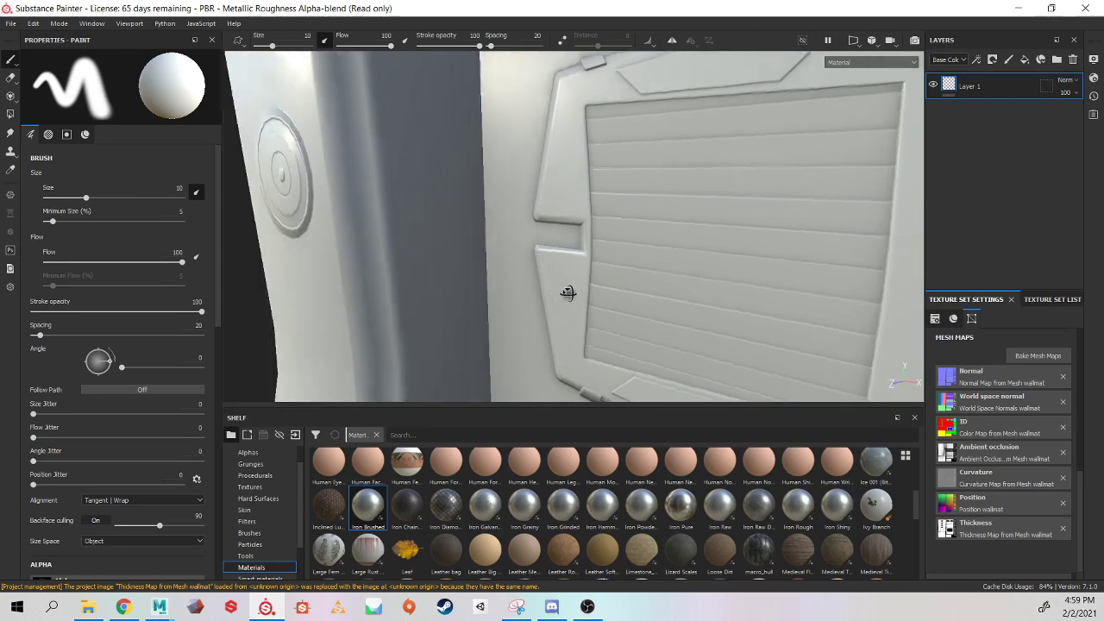
alt+right_drag(533, 227, 326, 185)
alt+drag(326, 185, 621, 245)
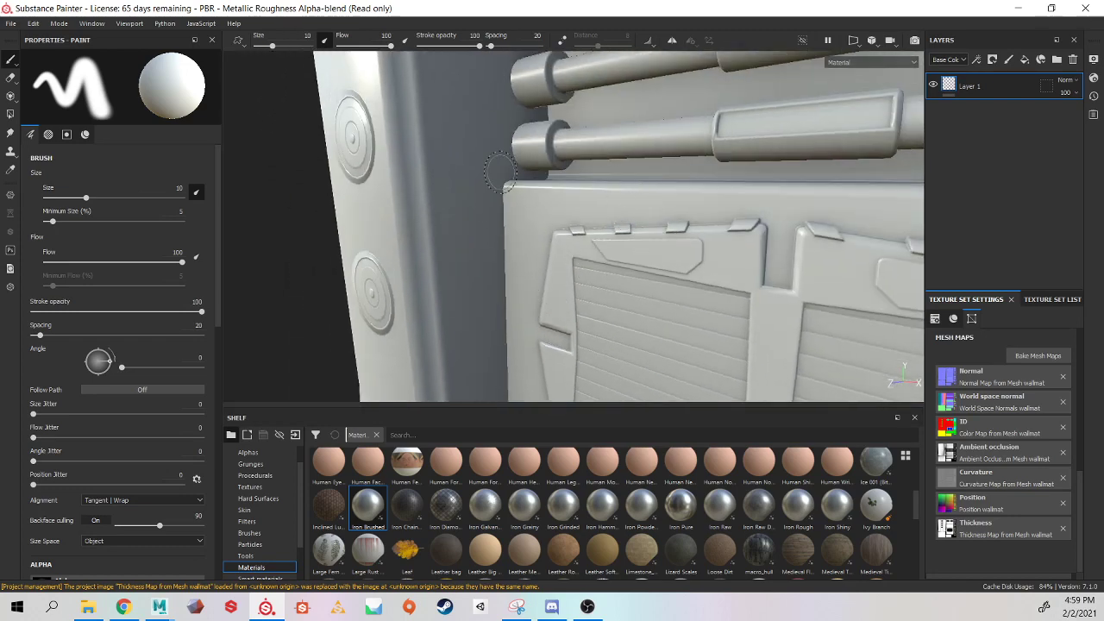
alt+drag(499, 172, 631, 185)
Check the ID map's color regions on the wall and return to the material view.
key(b)
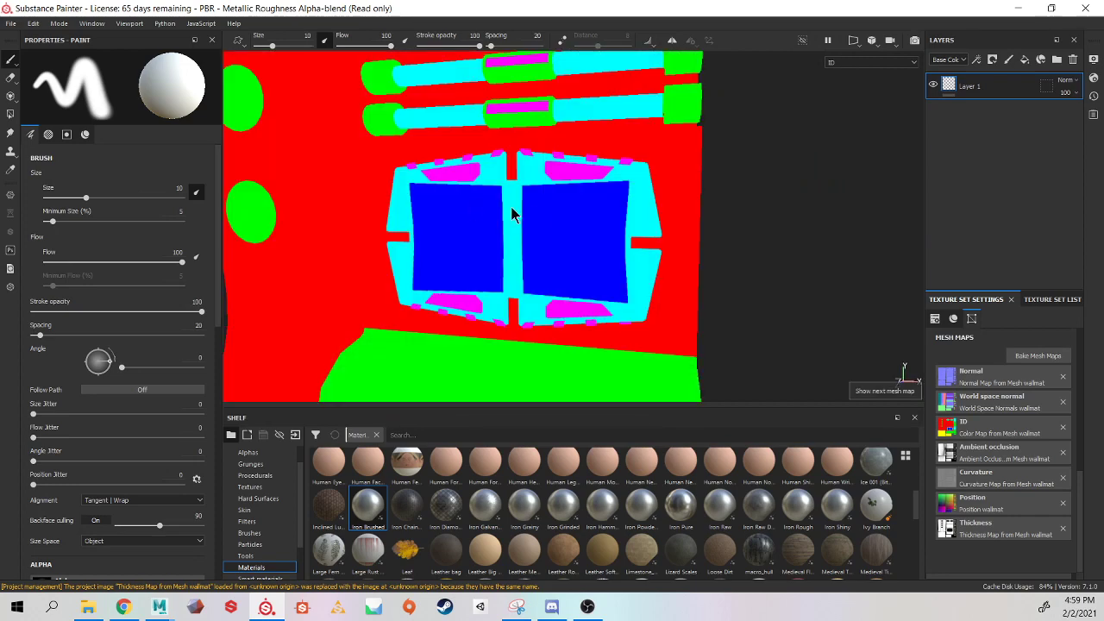
alt+drag(531, 196, 592, 220)
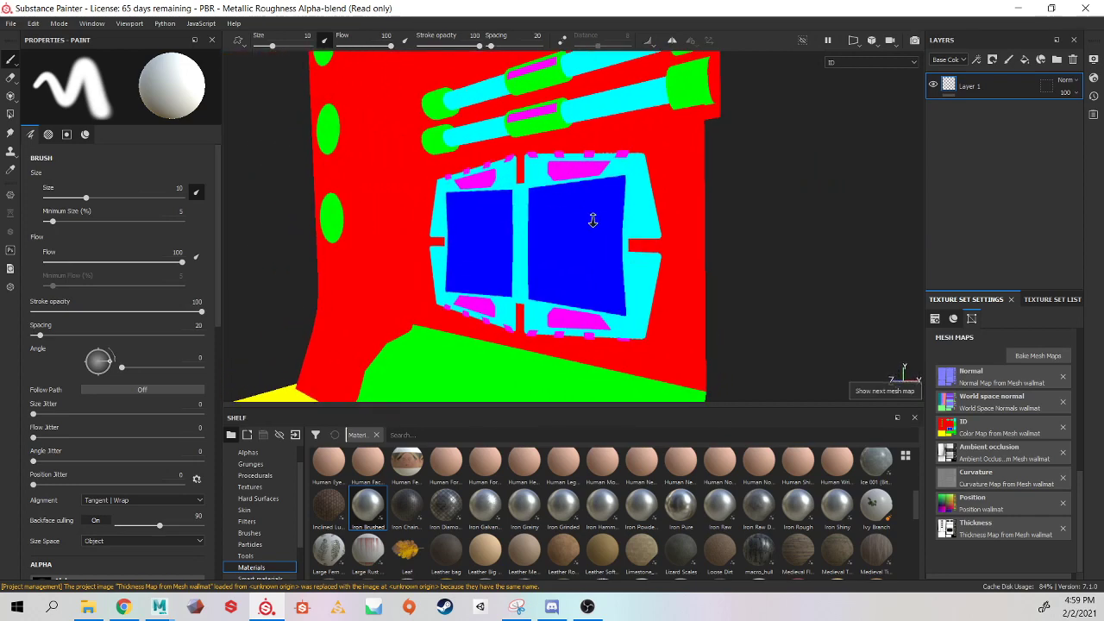
key(m)
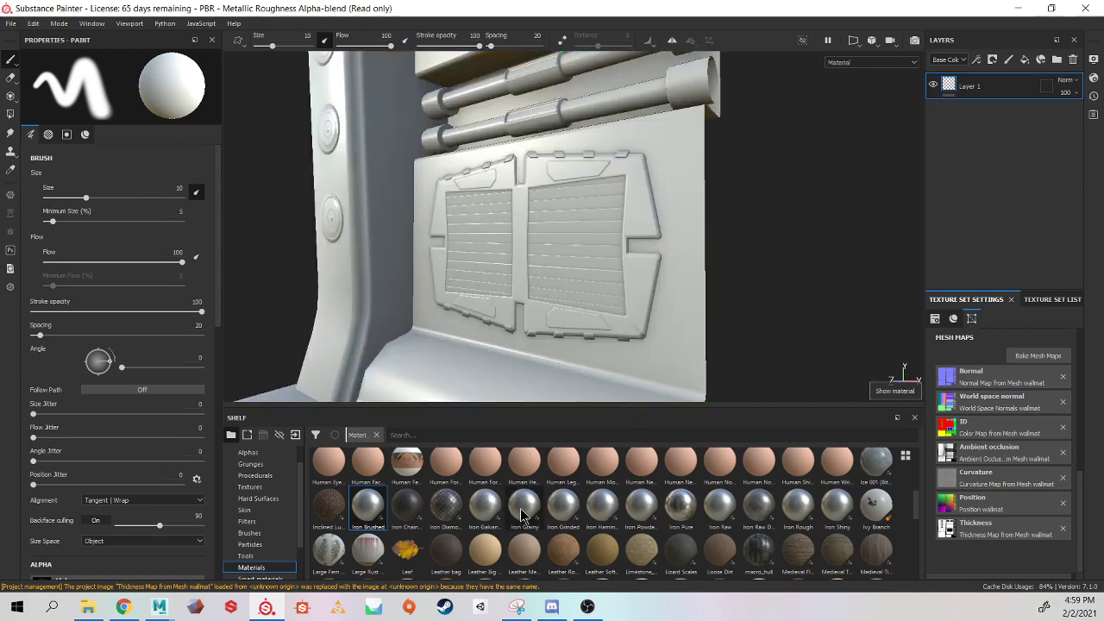
Apply the Iron Grainy material to the cyan ID color region covering the vent panel frames and pipes.
drag(520, 508, 626, 252)
ctrl+drag(640, 169, 640, 173)
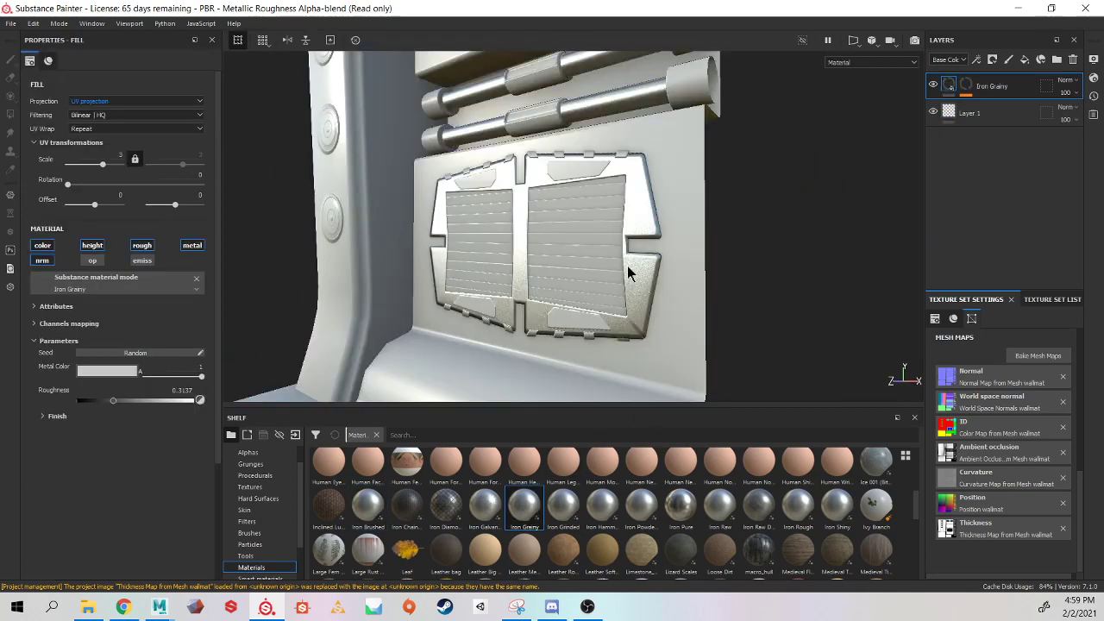
alt+drag(628, 266, 697, 242)
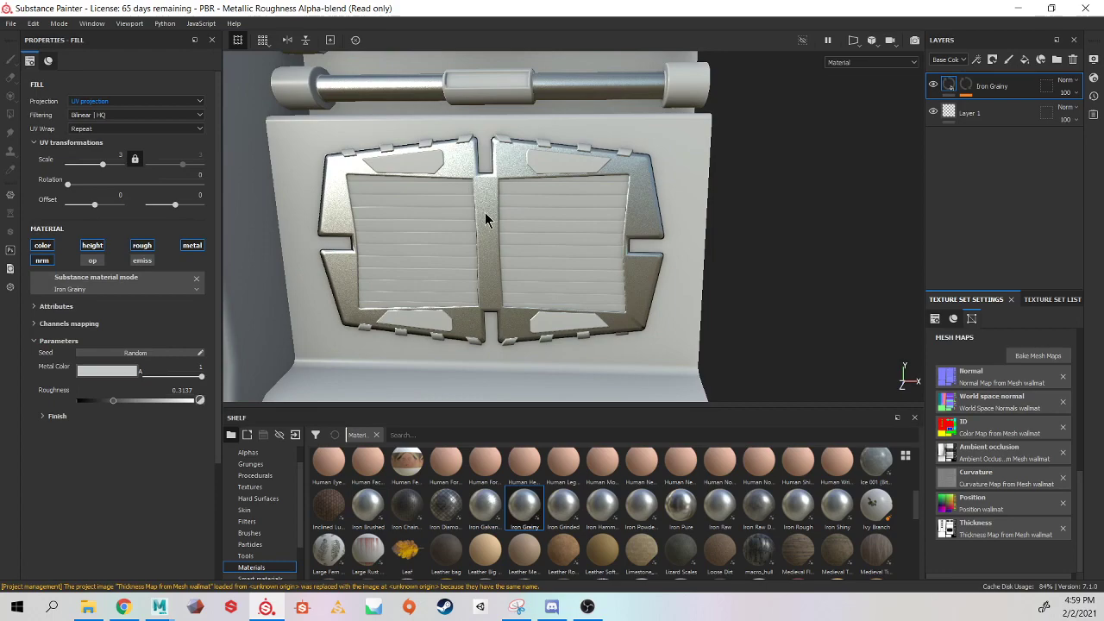
alt+drag(484, 219, 506, 251)
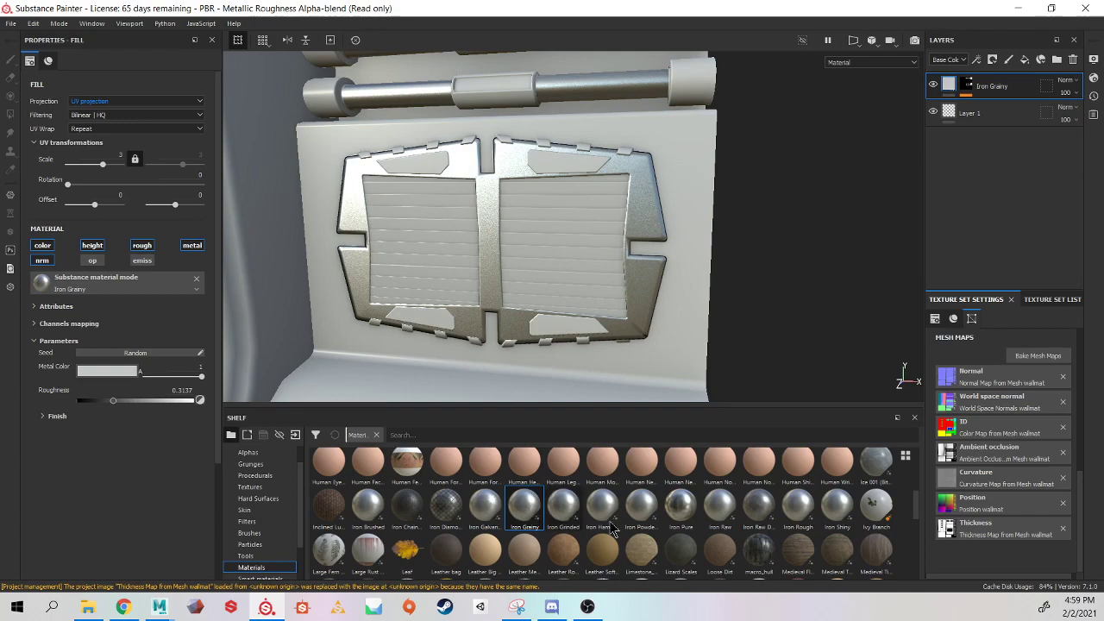
Try the macro_hull material on the wall's red ID color region and undo it.
drag(759, 559, 695, 226)
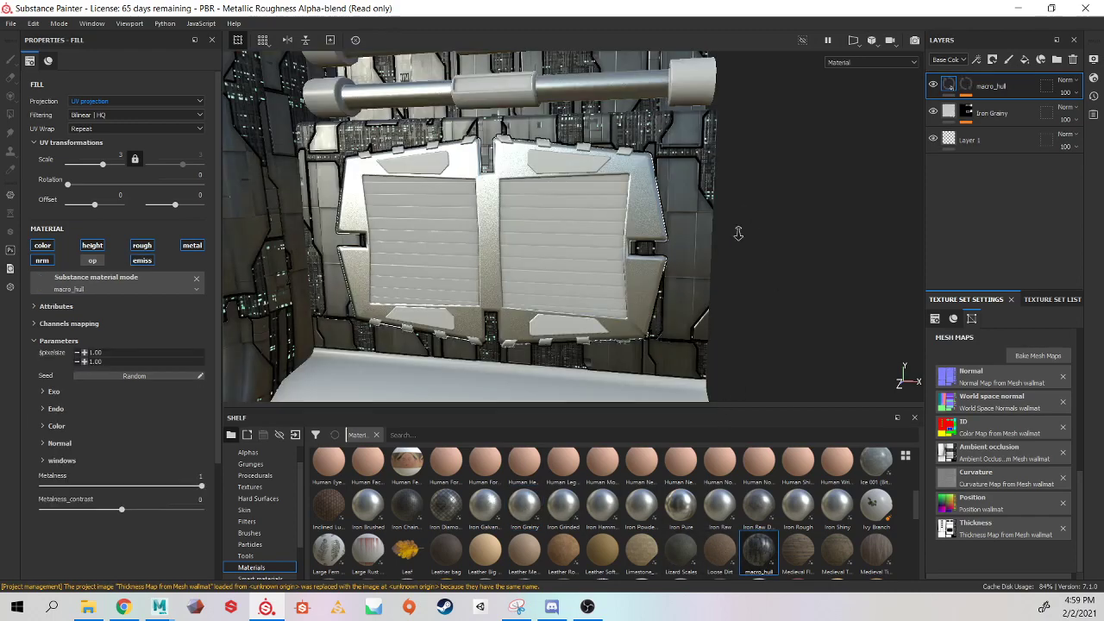
scroll(524, 302, down, 3)
alt+middle_drag(525, 303, 543, 379)
alt+drag(544, 379, 528, 230)
key(ctrl+z)
Review the baked mesh maps on the whole wall, including ID, ambient occlusion, curvature and normal, and return to the material view.
alt+drag(504, 284, 458, 364)
alt+drag(471, 257, 501, 192)
alt+middle_drag(501, 192, 467, 383)
alt+drag(512, 201, 529, 254)
key(b)
alt+drag(552, 184, 509, 215)
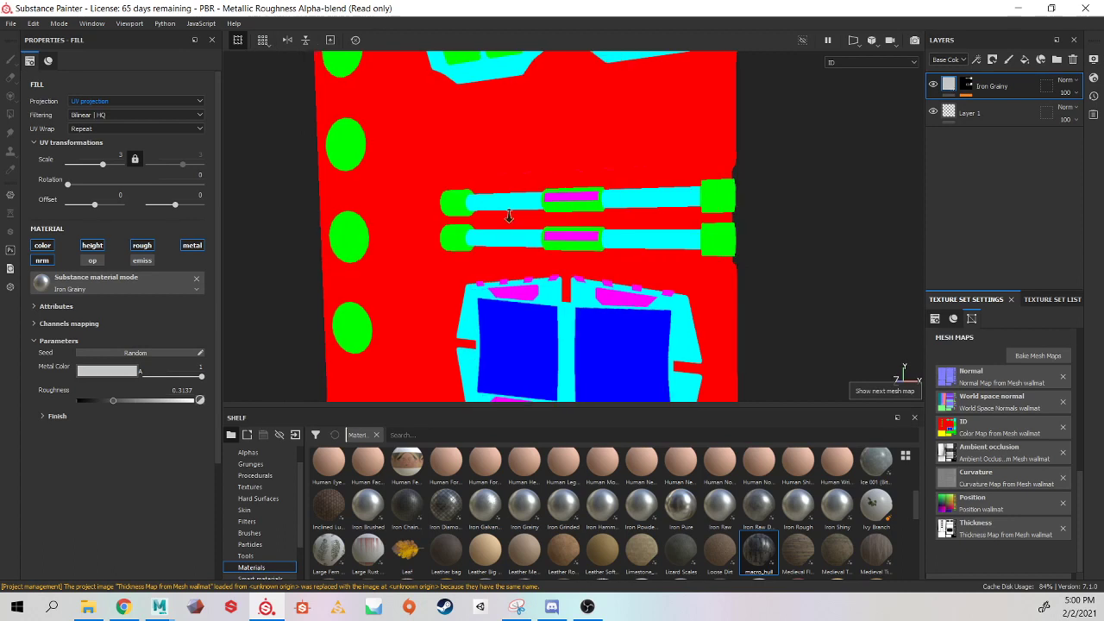
alt+right_drag(508, 216, 492, 207)
key(b)
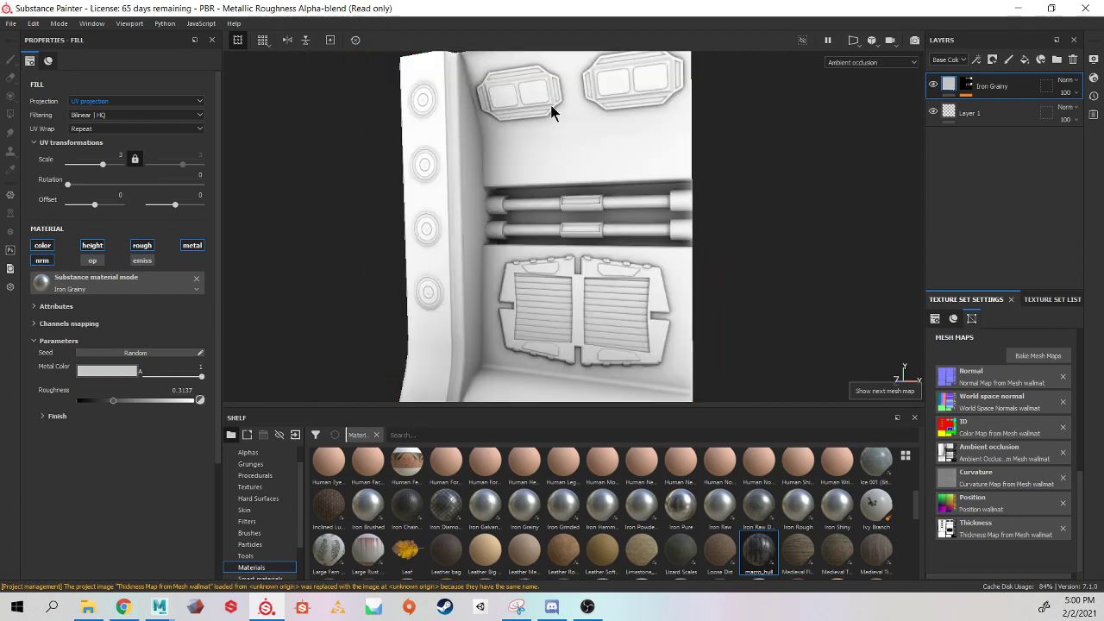
key(b)
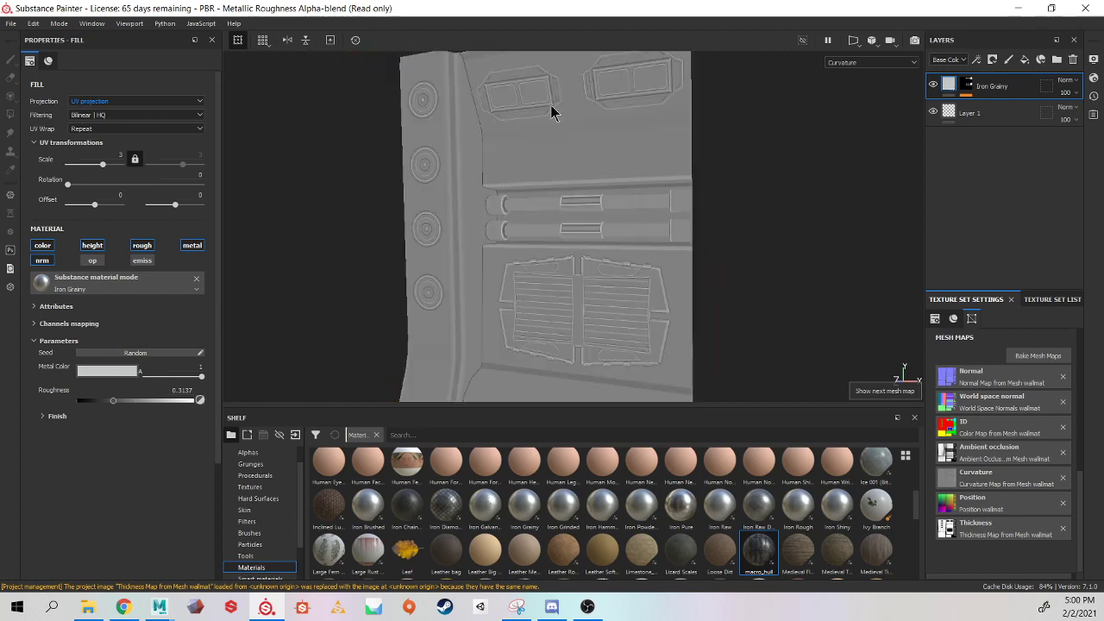
key(b)
key(b)
key(b)
key(b)
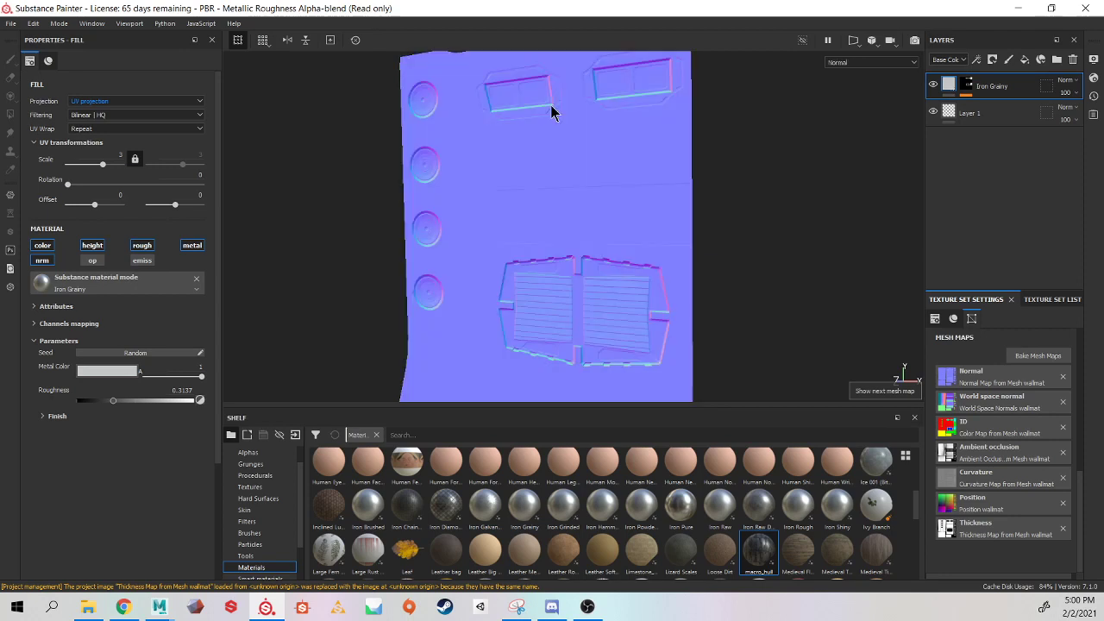
key(b)
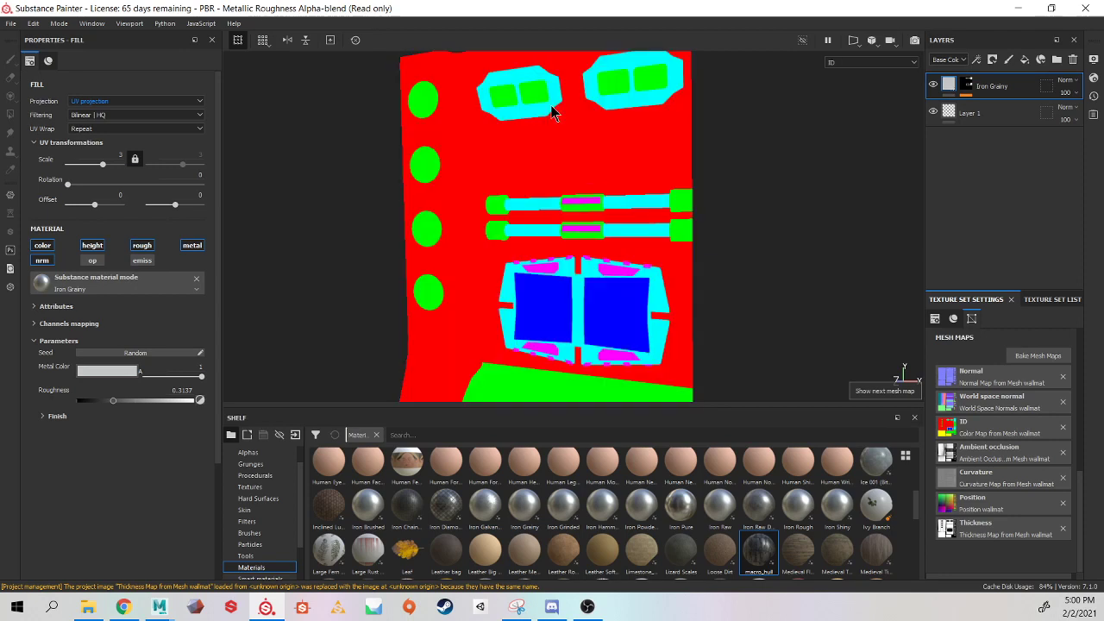
key(m)
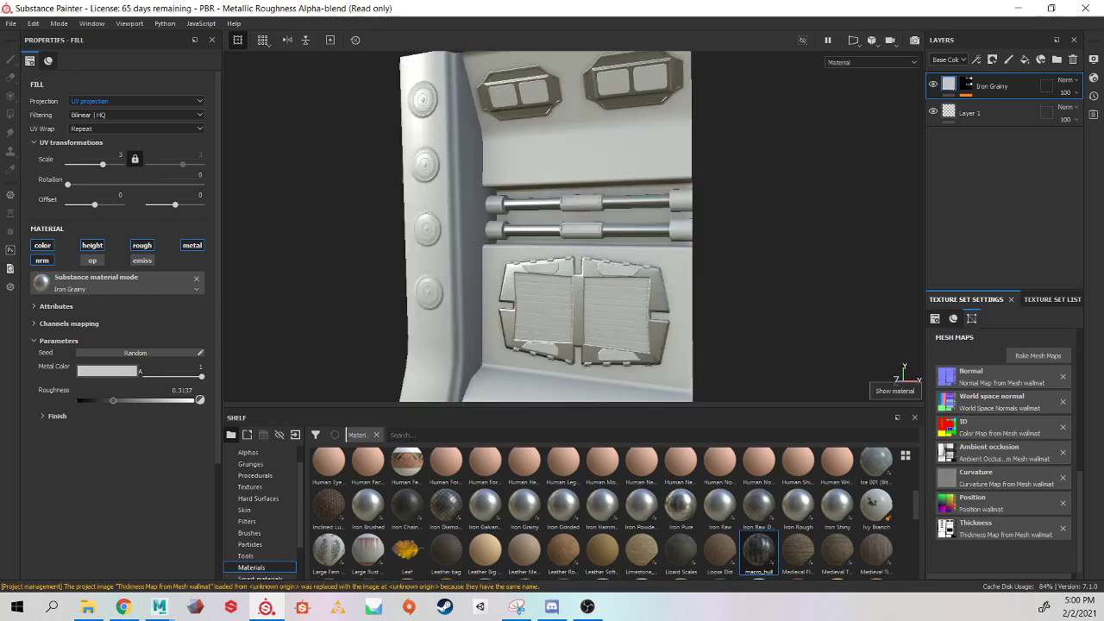